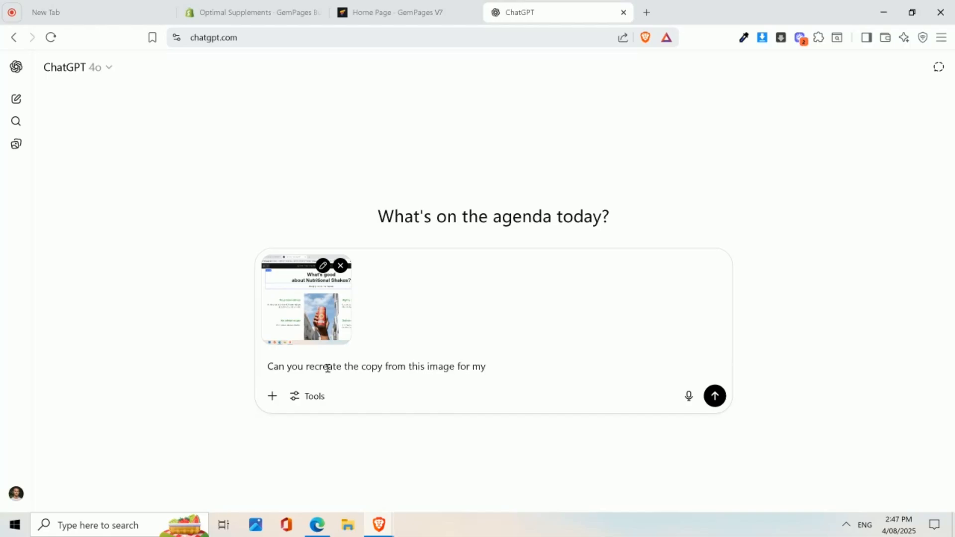
# - Ask ChatGPT to recreate the attached image's copy for a healthy energy drink brand, and highlight lines of the generated copy
pyautogui.write('ergy drink brand')
pyautogui.press('Return')
pyautogui.scroll(-3, 763, 215)
pyautogui.moveTo(255, 234); pyautogui.dragTo(467, 235)
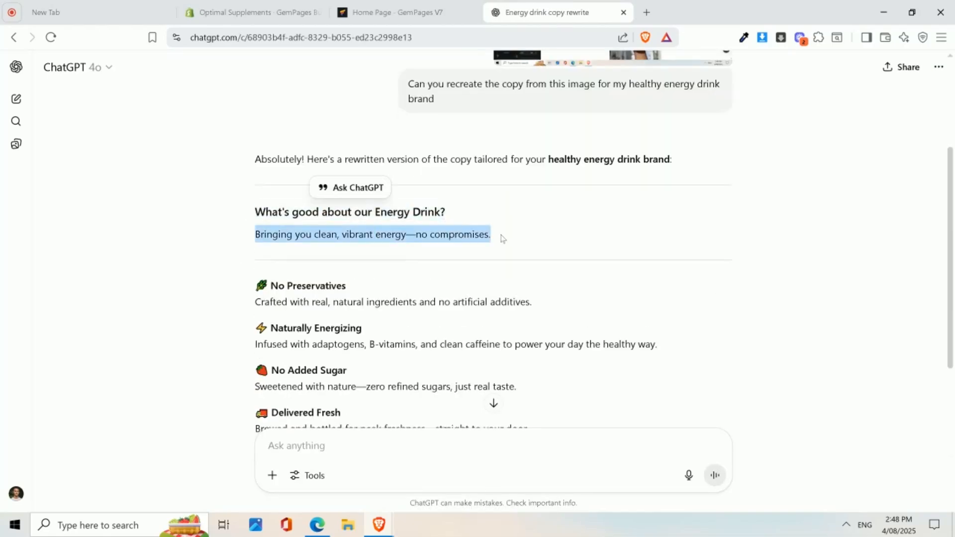
pyautogui.scroll(-1, 467, 235)
pyautogui.moveTo(309, 350); pyautogui.dragTo(313, 350)
pyautogui.moveTo(254, 150); pyautogui.dragTo(479, 132)
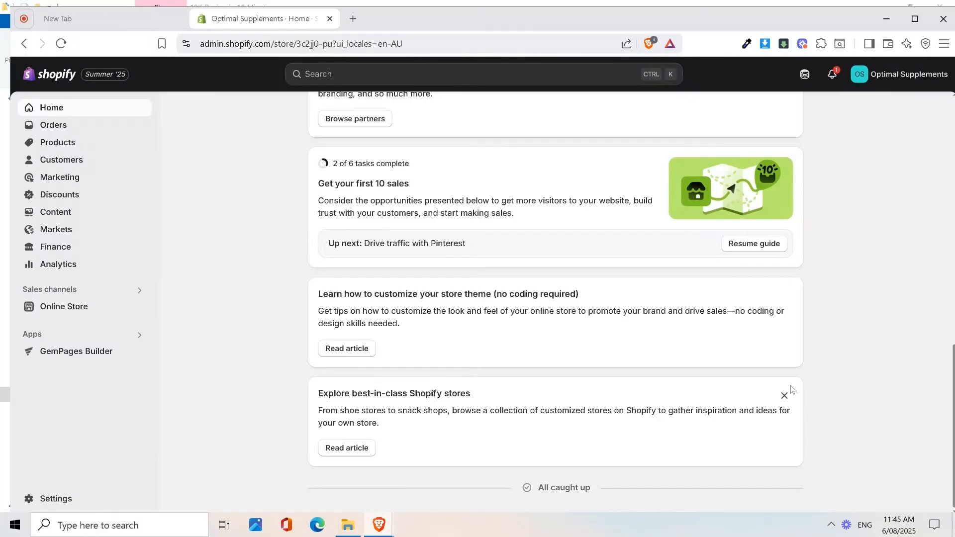
# - Open the Shopify App Store from the store admin's recommended apps
pyautogui.click(65, 336)
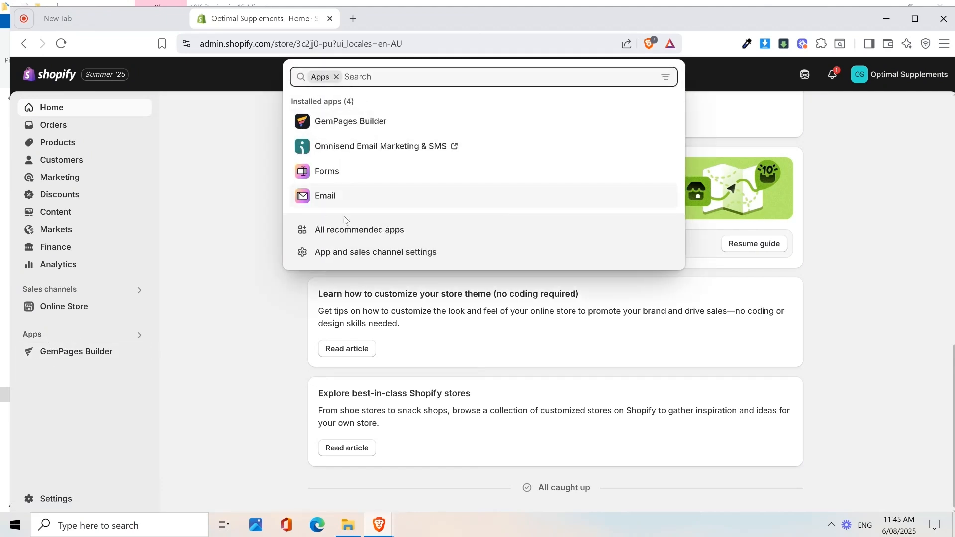
pyautogui.click(374, 230)
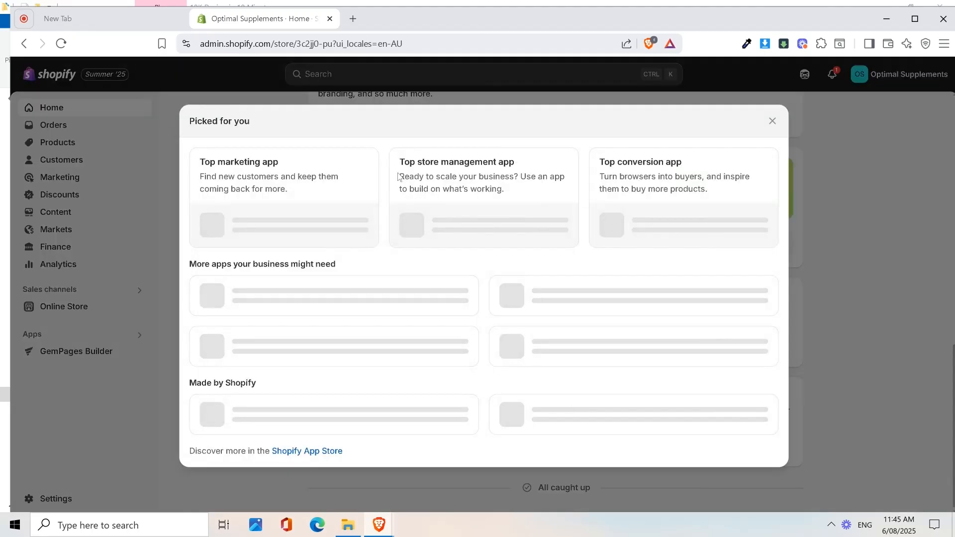
pyautogui.scroll(-1, 349, 348)
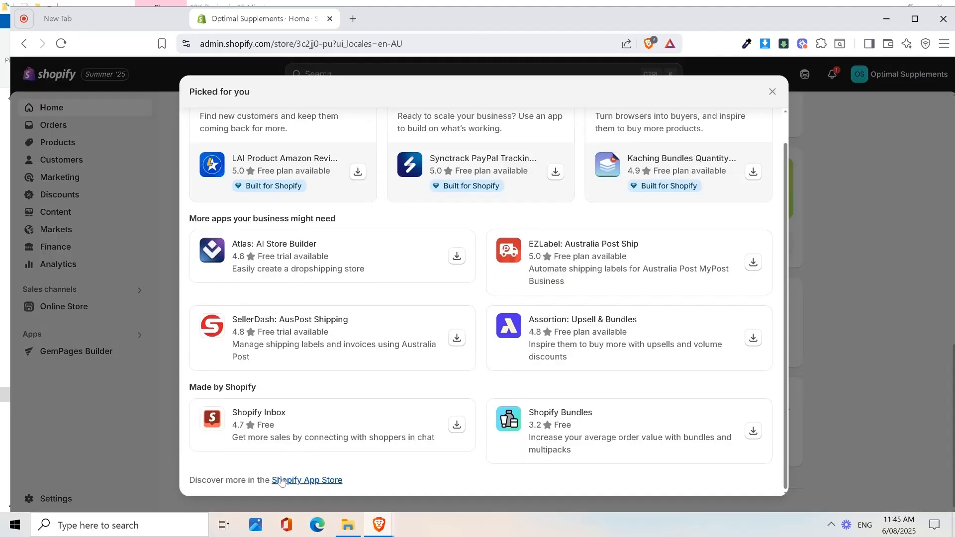
pyautogui.click(302, 481)
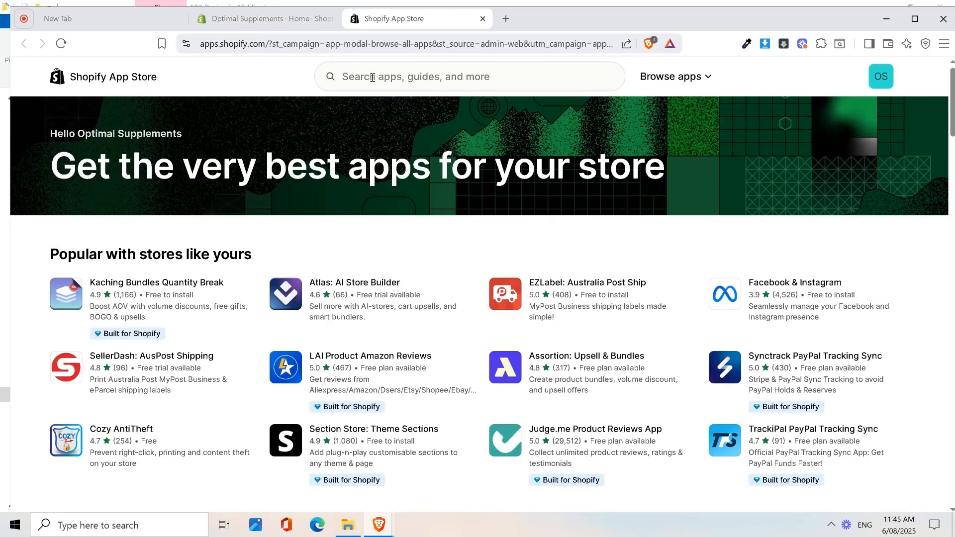
# - Search the app store for "gem pages" and open the GemPages Landing Page Builder app
pyautogui.scroll(-7, 372, 77)
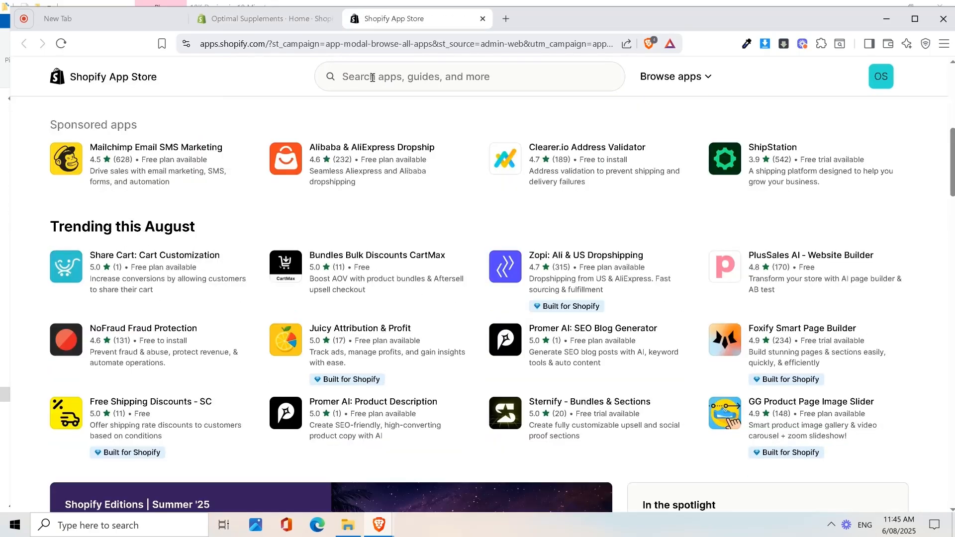
pyautogui.click(365, 77)
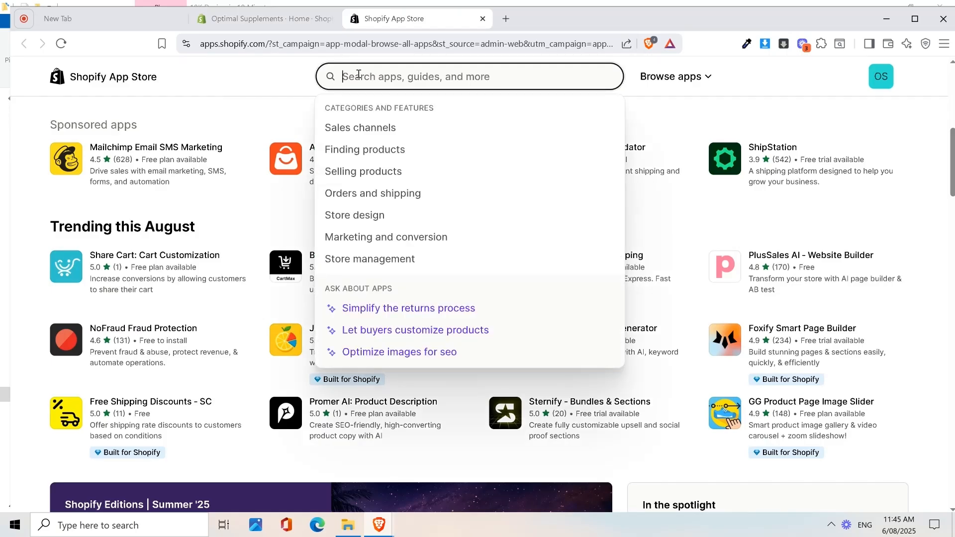
pyautogui.write('Gen')
pyautogui.write(' Pages')
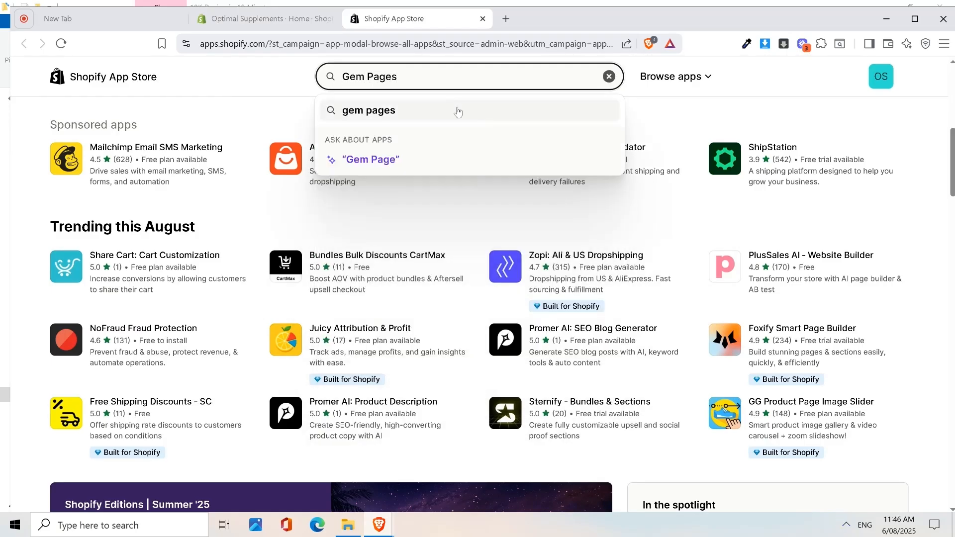
pyautogui.click(457, 112)
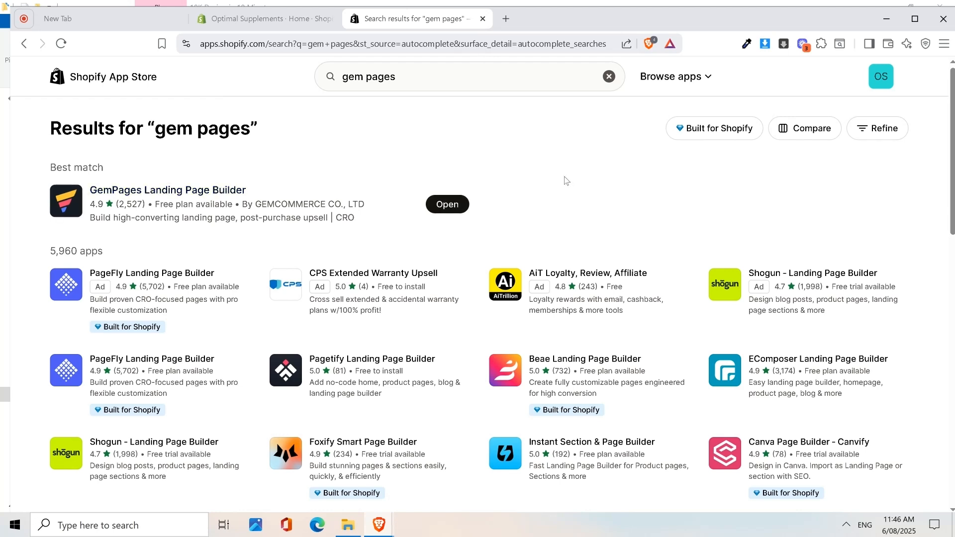
pyautogui.click(446, 200)
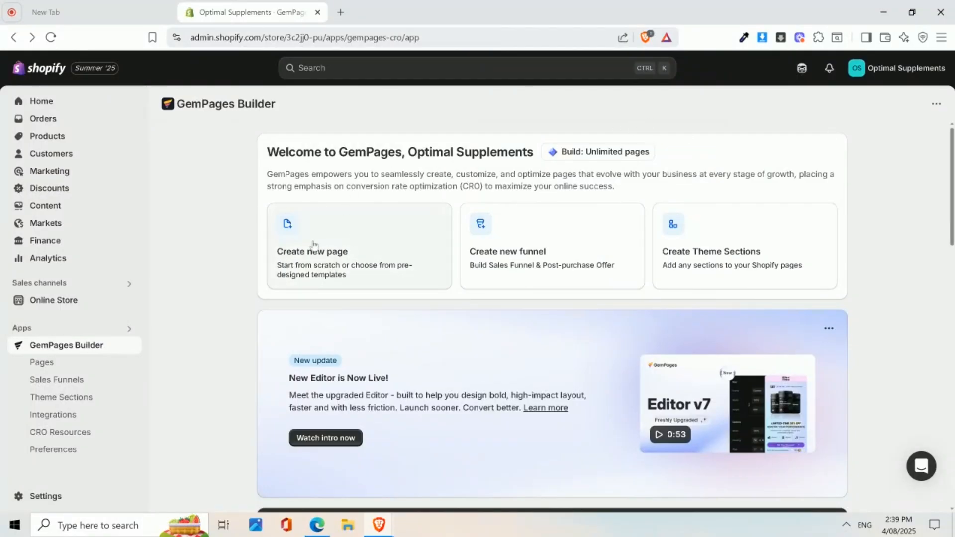
# - Start a new GemPages page, set its use case to Home Page, and browse the first page of templates
pyautogui.click(361, 246)
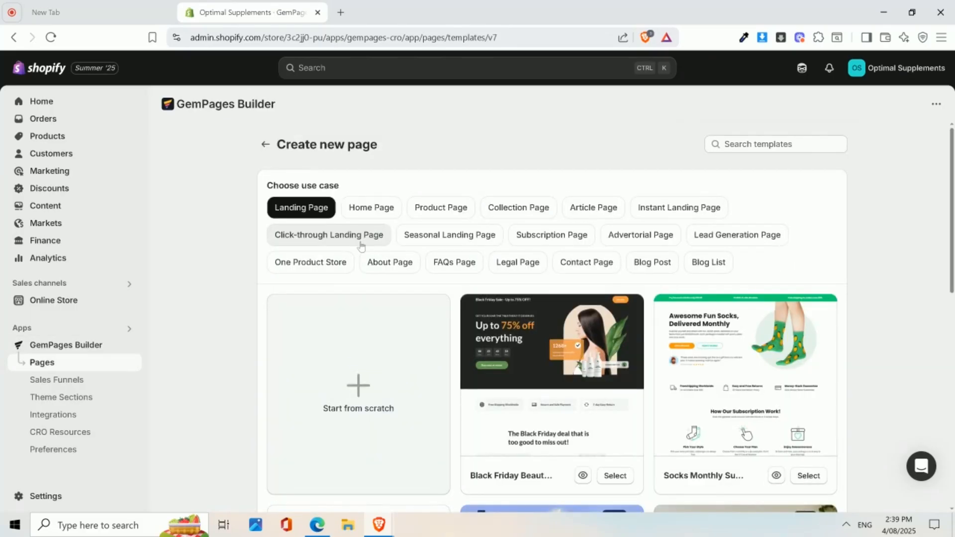
pyautogui.click(377, 214)
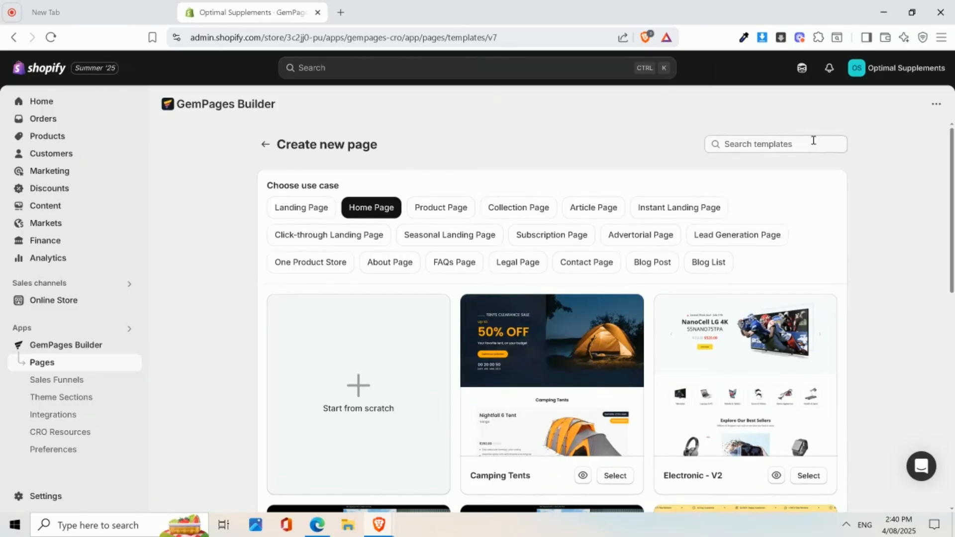
pyautogui.scroll(-3, 808, 147)
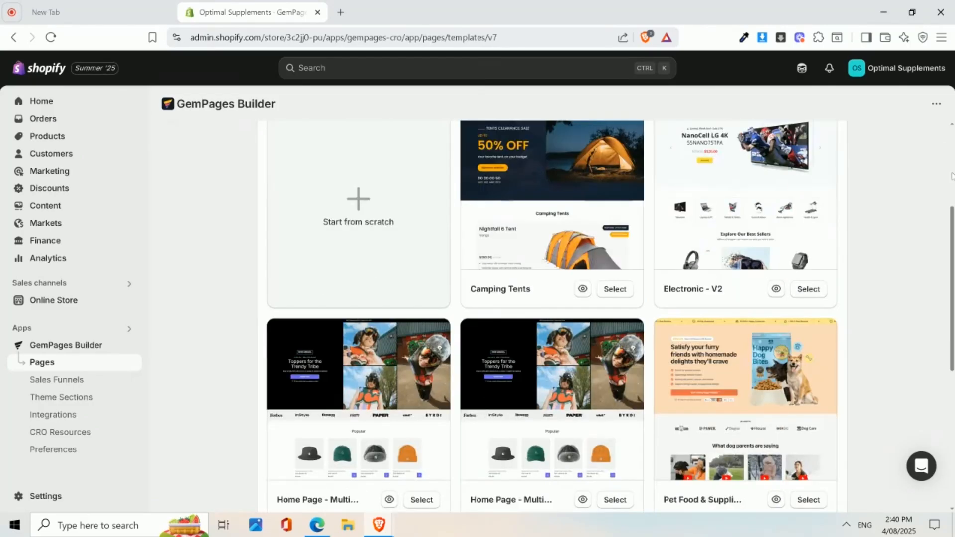
pyautogui.moveTo(952, 220); pyautogui.dragTo(953, 282)
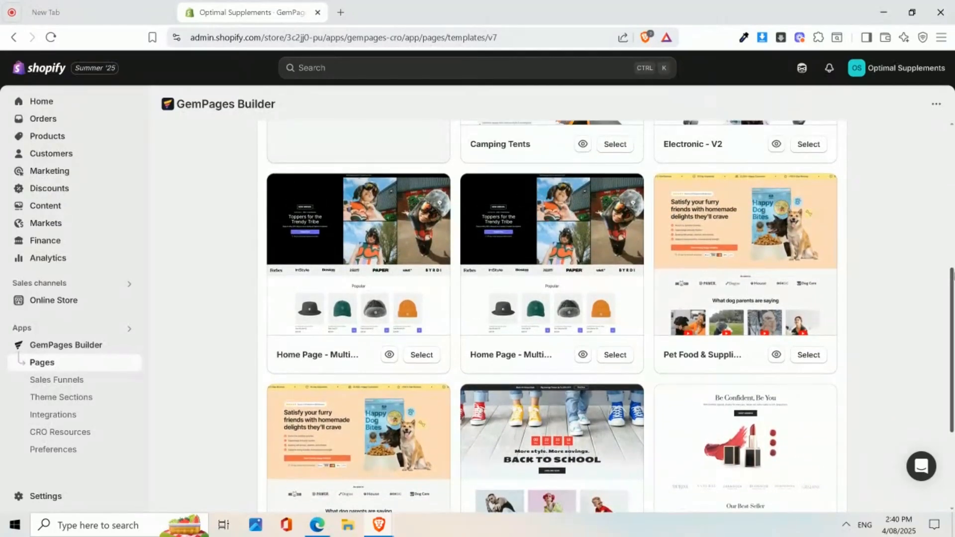
pyautogui.moveTo(953, 282); pyautogui.dragTo(953, 254)
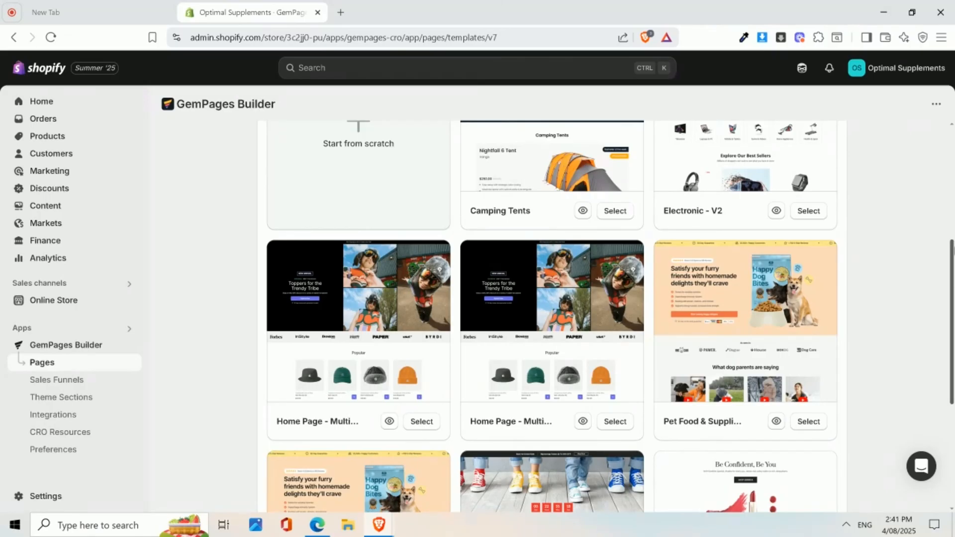
pyautogui.scroll(-4, 552, 316)
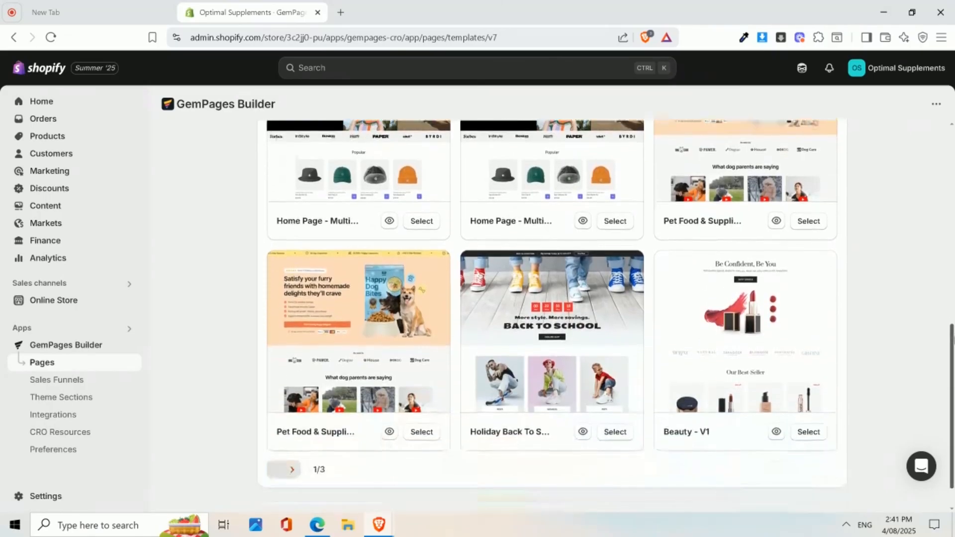
pyautogui.moveTo(953, 340); pyautogui.dragTo(953, 359)
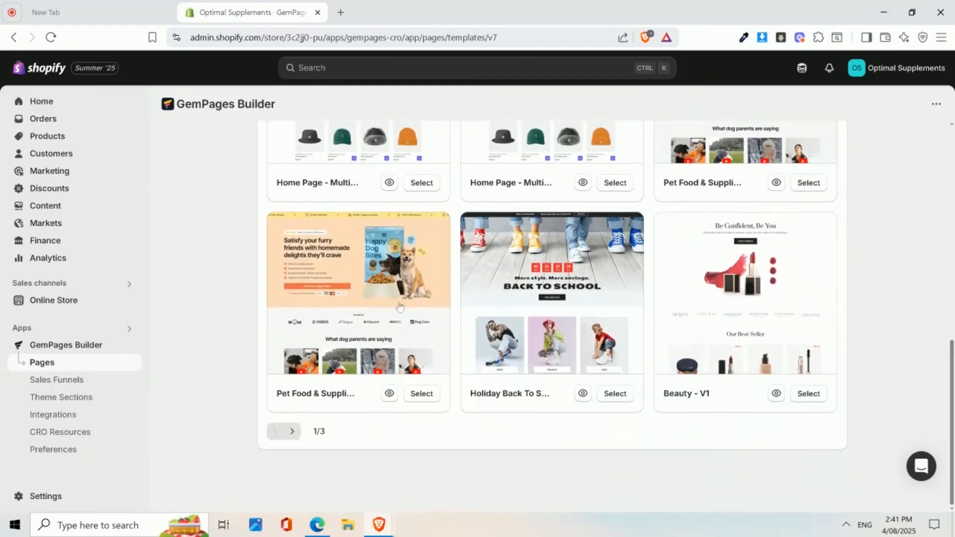
# - Go through to the third page of Home Page templates and select the Nutritional Shakes template
pyautogui.click(292, 432)
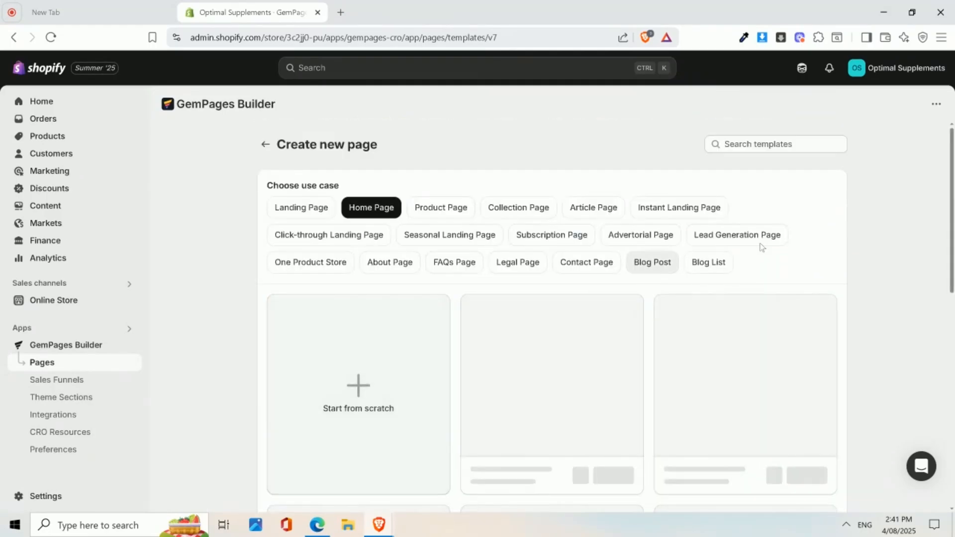
pyautogui.scroll(-4, 746, 249)
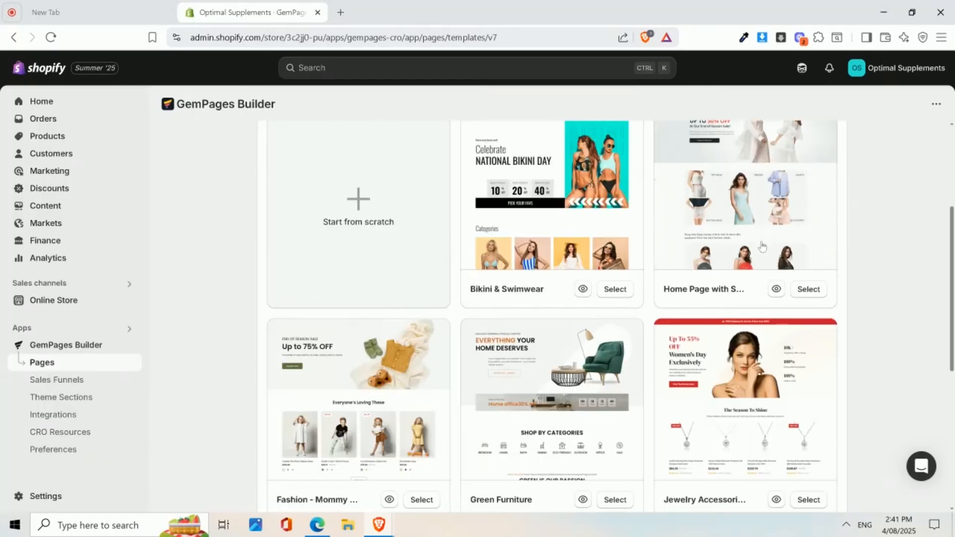
pyautogui.scroll(-5, 762, 246)
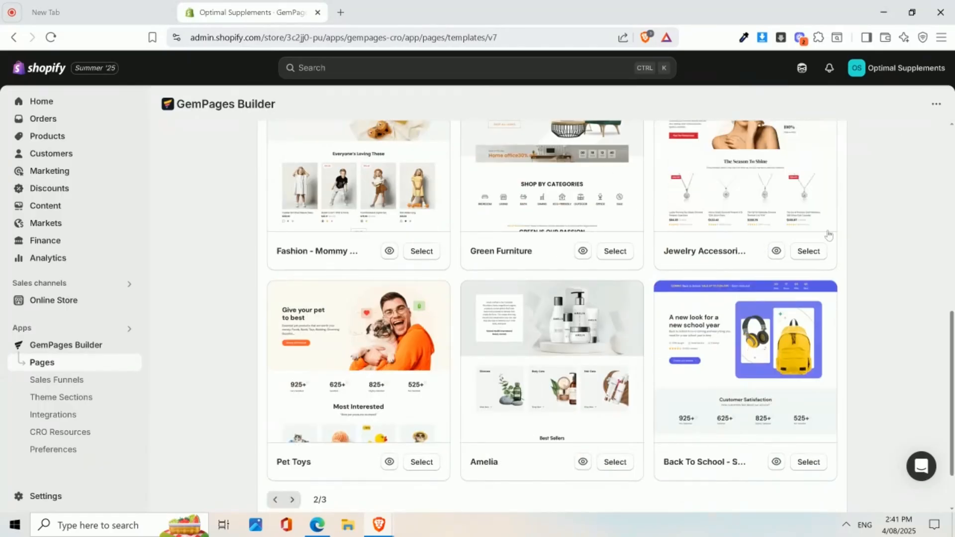
pyautogui.click(292, 499)
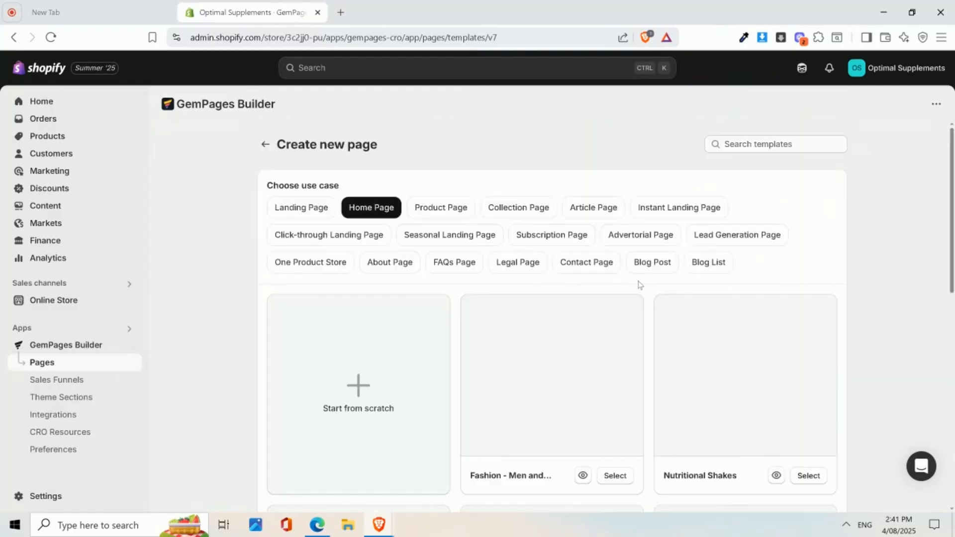
pyautogui.scroll(-2, 747, 269)
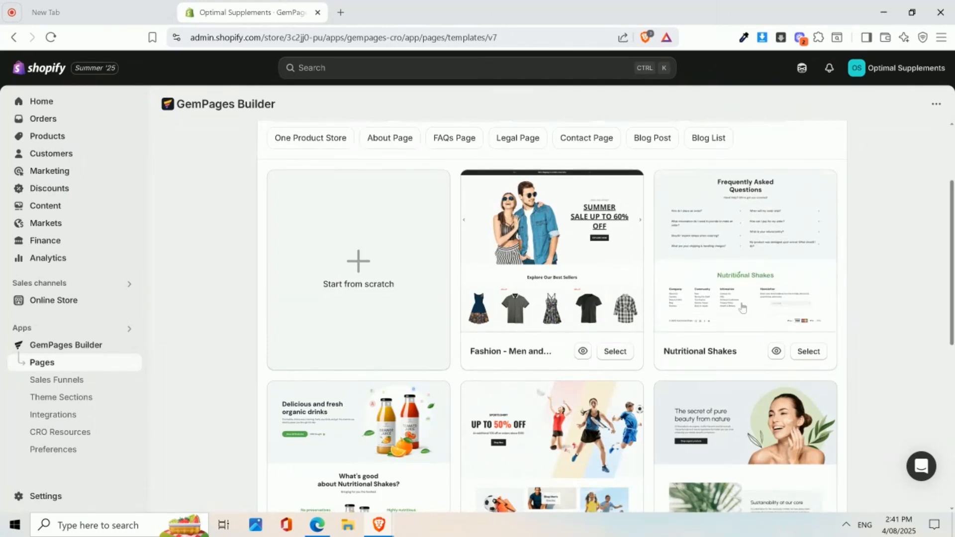
pyautogui.click(806, 352)
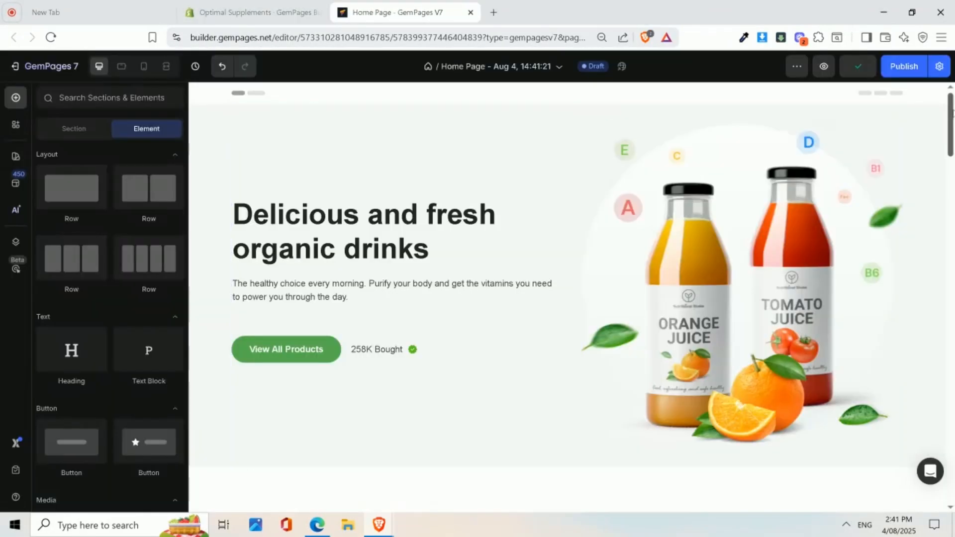
# - Look over the template in the editor and inspect the settings of the hero heading and hero image
pyautogui.moveTo(952, 113); pyautogui.dragTo(953, 151)
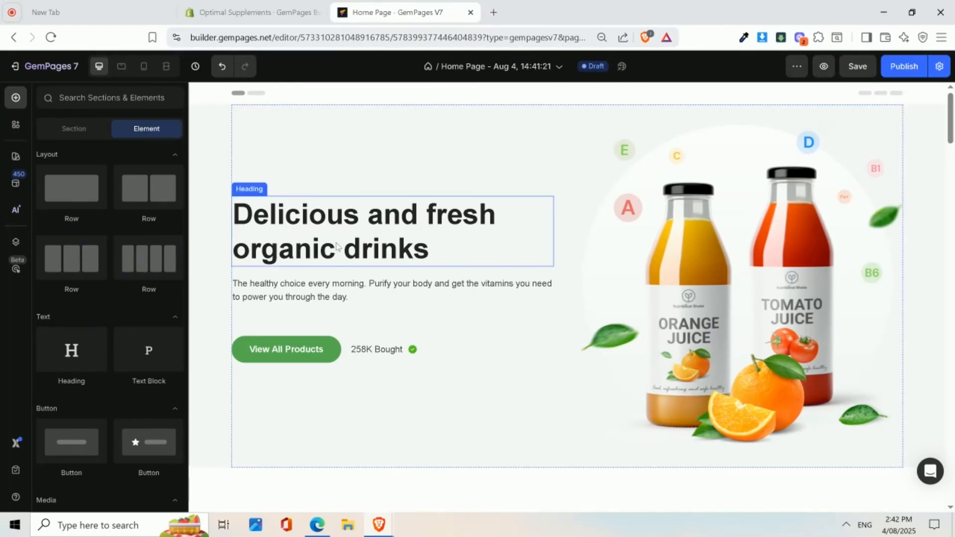
pyautogui.click(703, 228)
pyautogui.click(444, 250)
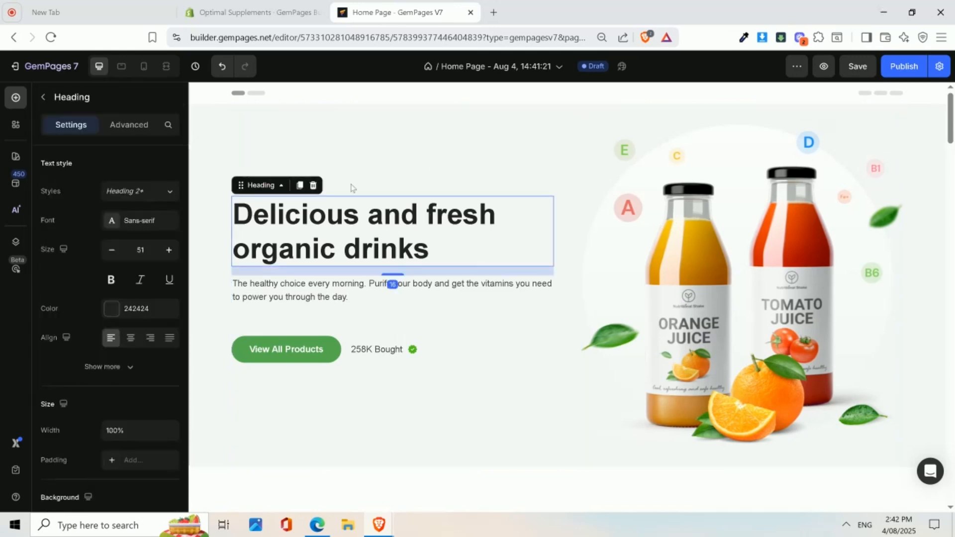
pyautogui.click(615, 213)
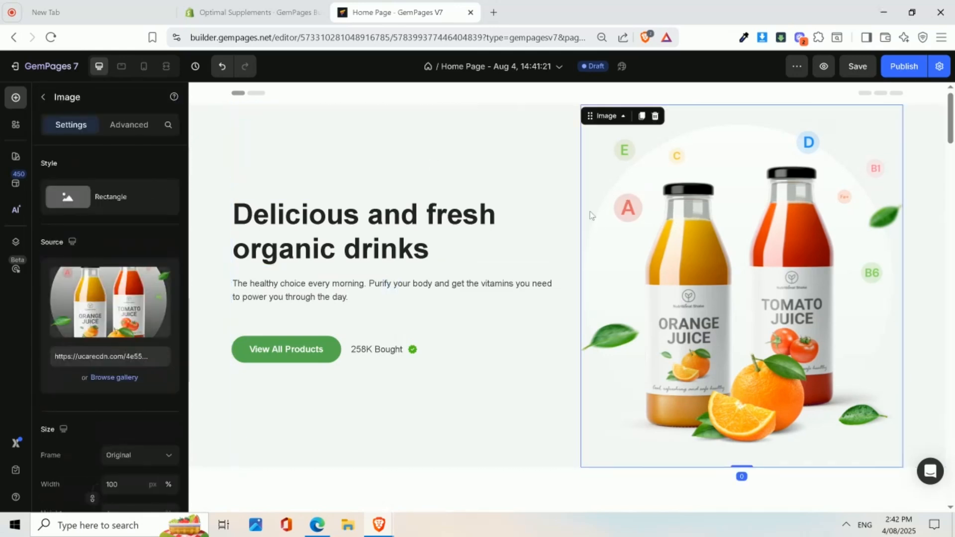
# - Replace the hero section's heading text with "Healthy Energy Drinks"
pyautogui.click(411, 226)
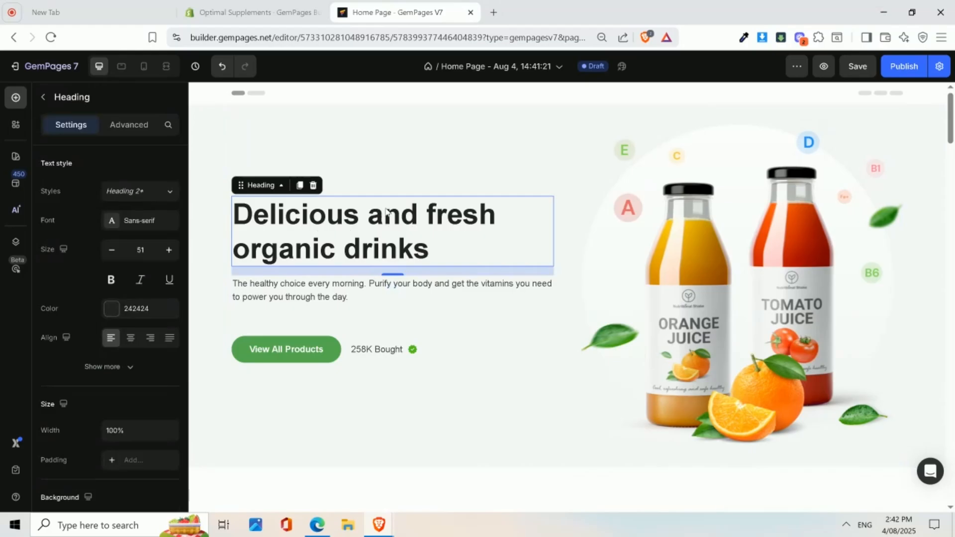
pyautogui.doubleClick(364, 214)
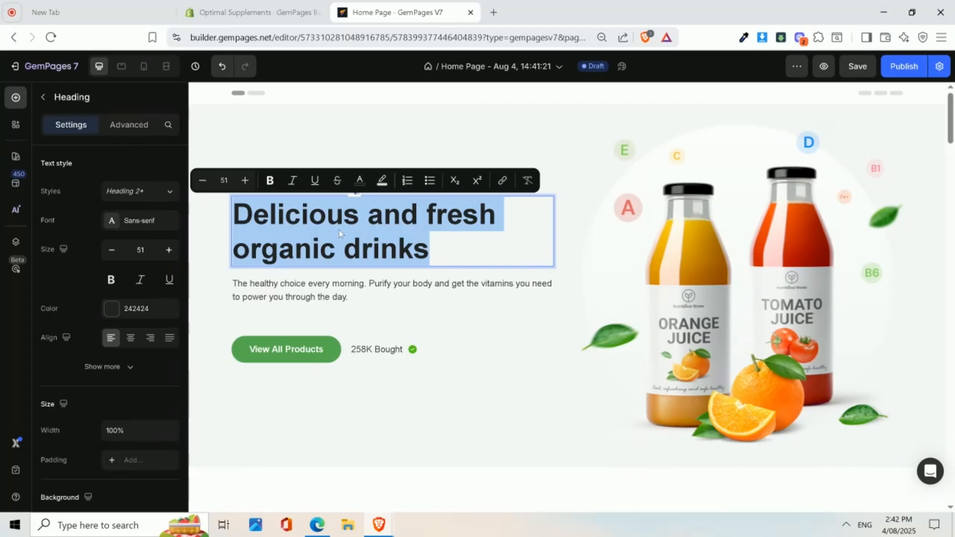
pyautogui.press('BackSpace')
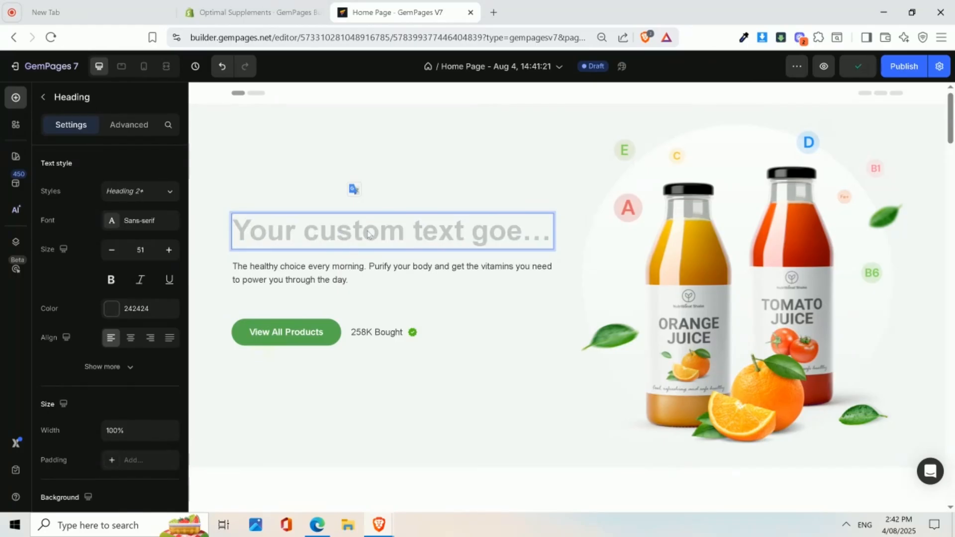
pyautogui.write('Healthy ')
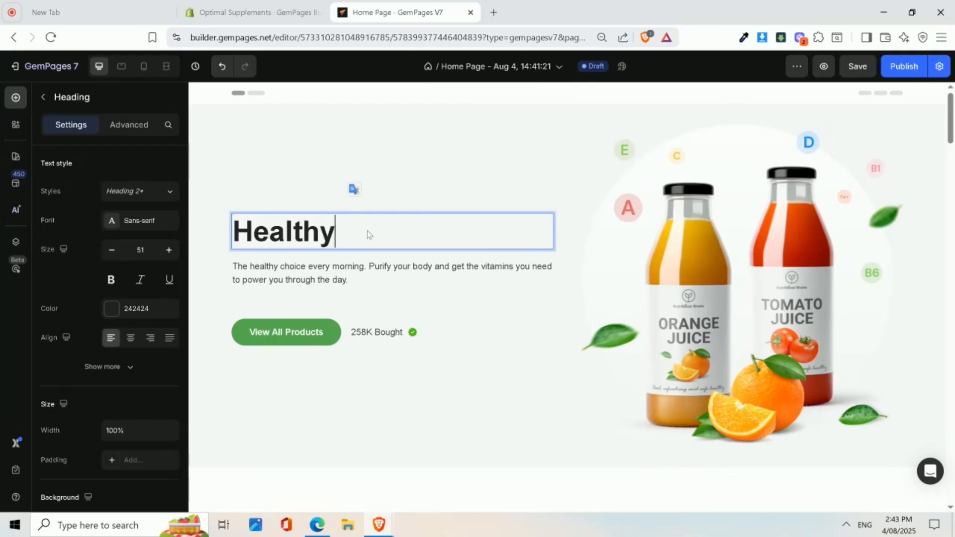
pyautogui.write('Energy ')
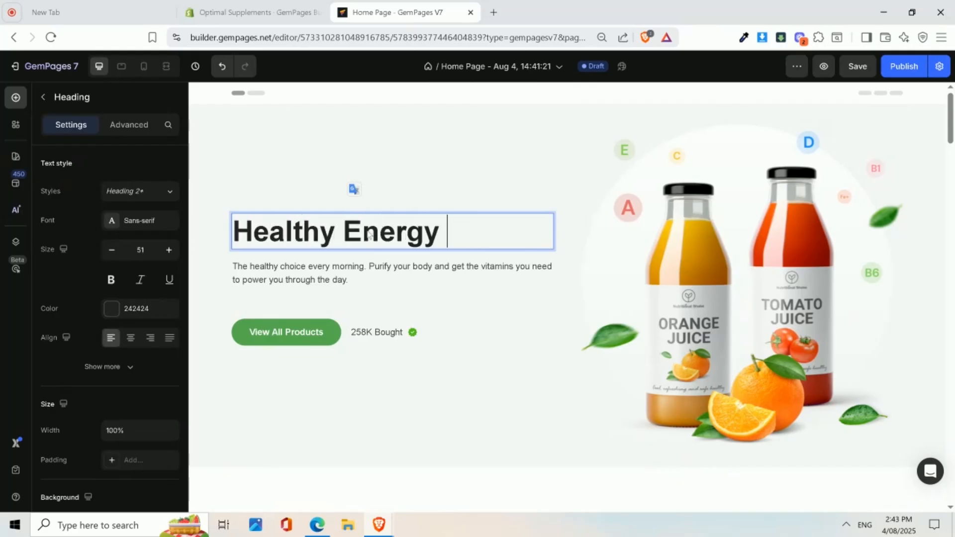
pyautogui.write('Drinks')
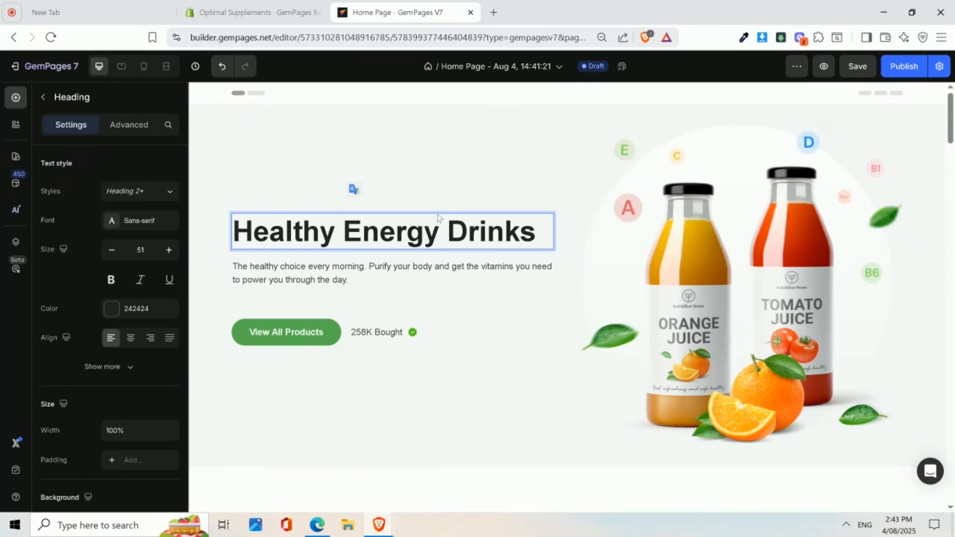
# - Inspect the text settings of the hero paragraph and the heading above it
pyautogui.click(344, 274)
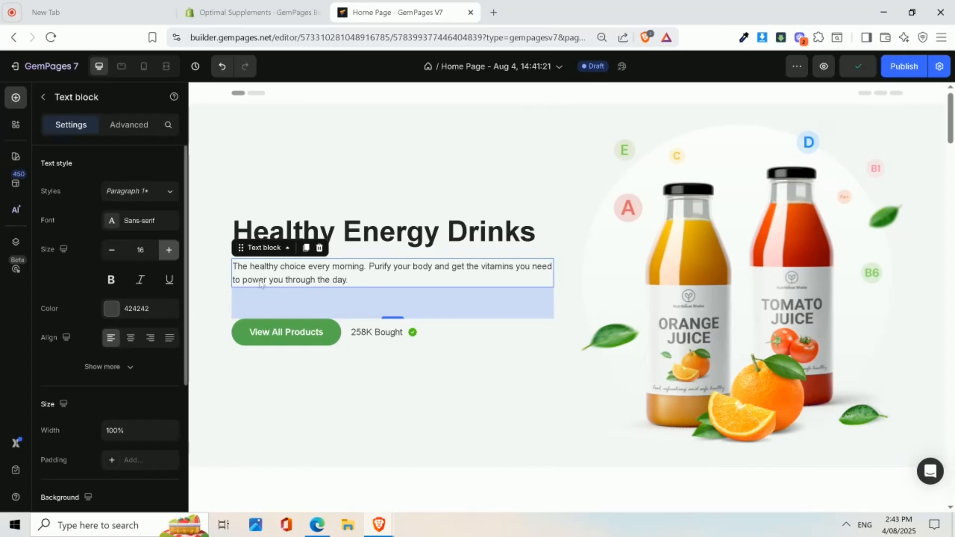
pyautogui.click(323, 244)
pyautogui.click(319, 267)
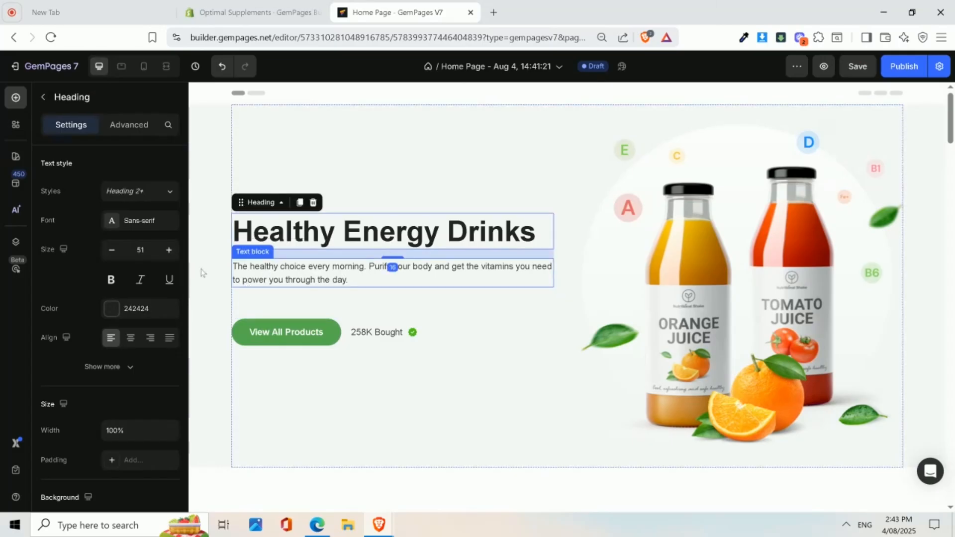
# - Set the text size of the hero paragraph below the heading to 19
pyautogui.click(168, 250)
pyautogui.click(168, 250)
pyautogui.click(168, 250)
pyautogui.click(168, 250)
pyautogui.click(111, 249)
pyautogui.click(111, 249)
pyautogui.click(111, 250)
pyautogui.click(111, 249)
pyautogui.click(111, 250)
# - Try bold, italic and underline on the hero paragraph, switching each style off again
pyautogui.click(110, 281)
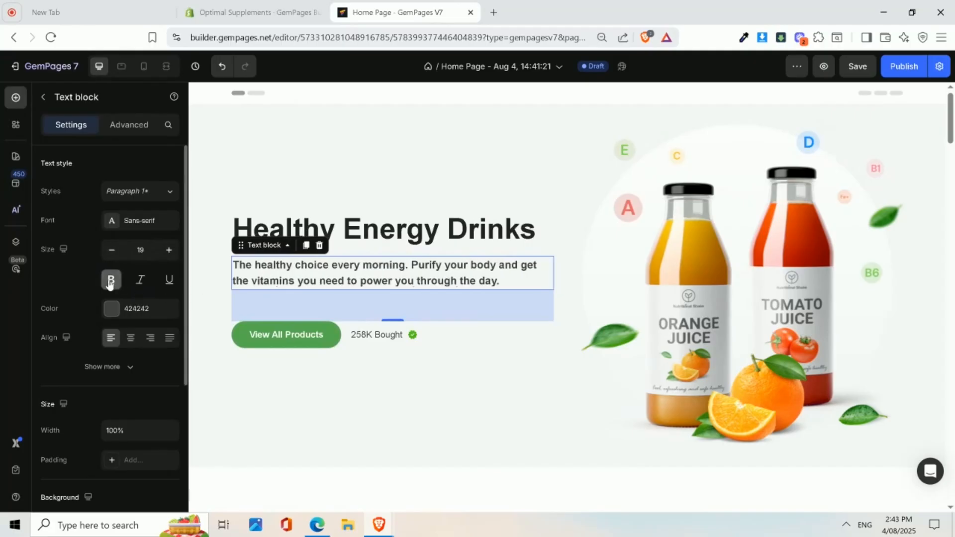
pyautogui.click(110, 280)
pyautogui.click(141, 280)
pyautogui.click(141, 280)
pyautogui.click(169, 279)
pyautogui.click(169, 279)
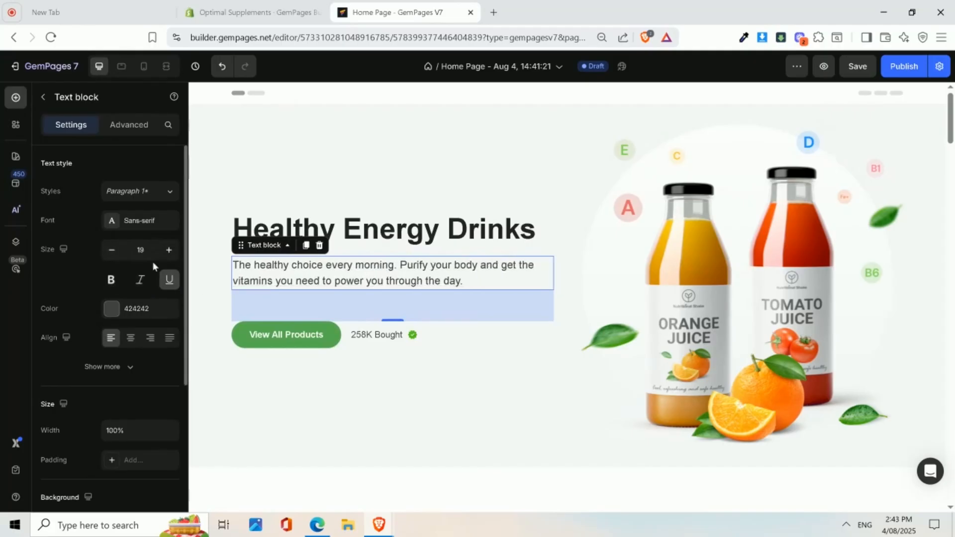
# - Try the Athiti font on the "Healthy Energy Drinks" heading
pyautogui.click(374, 235)
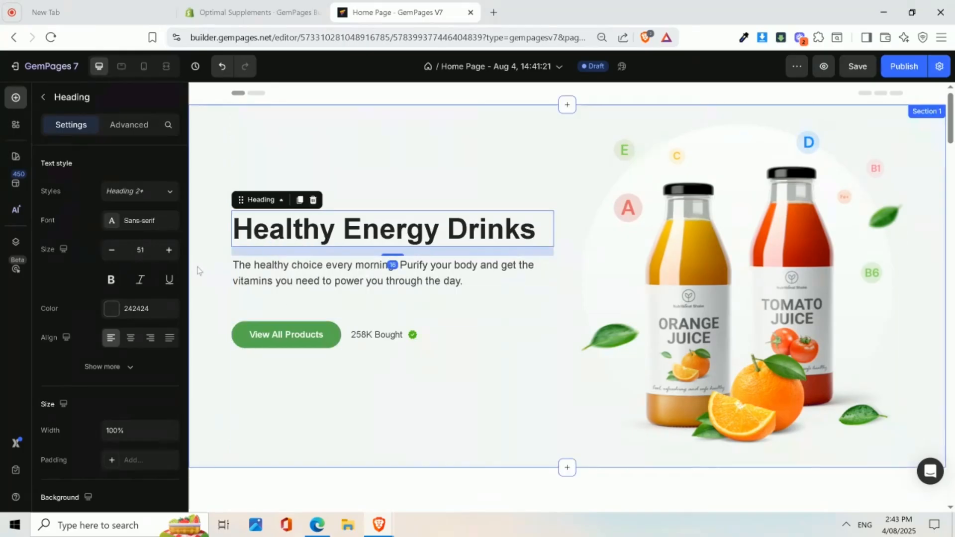
pyautogui.click(154, 225)
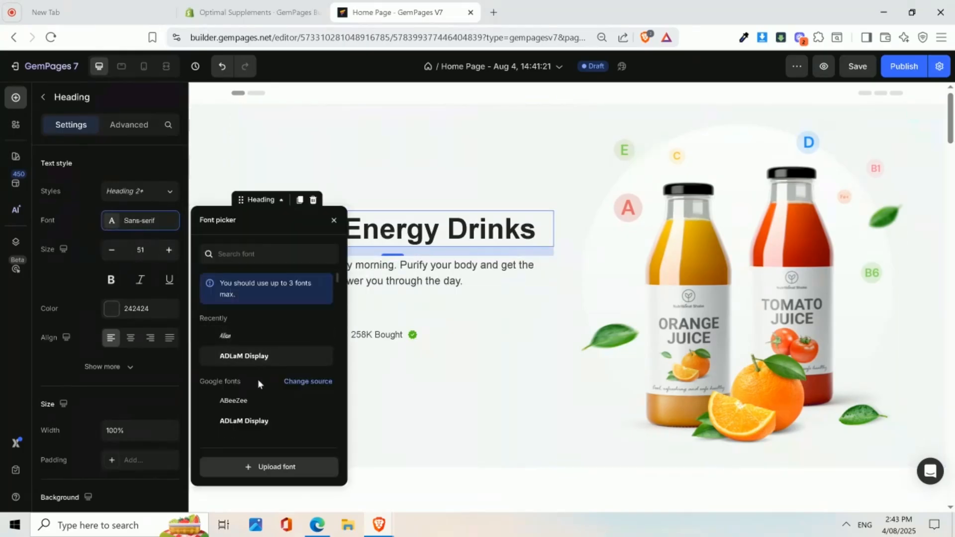
pyautogui.scroll(-5, 258, 379)
pyautogui.scroll(-10, 269, 385)
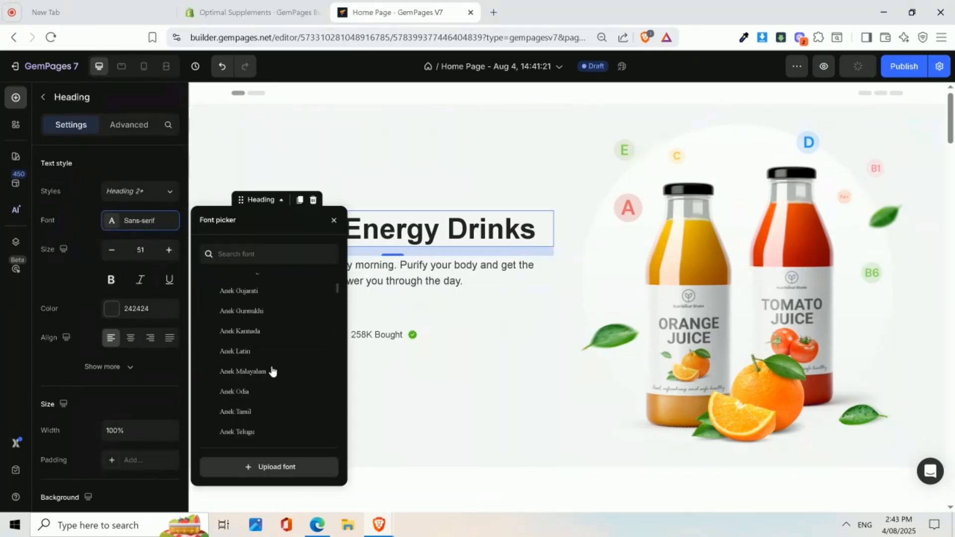
pyautogui.scroll(-4, 280, 352)
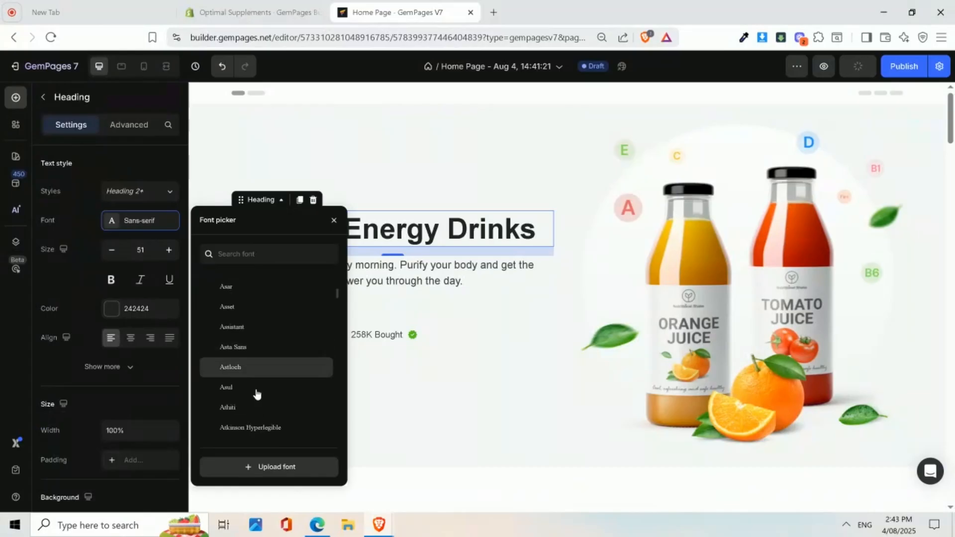
pyautogui.click(264, 346)
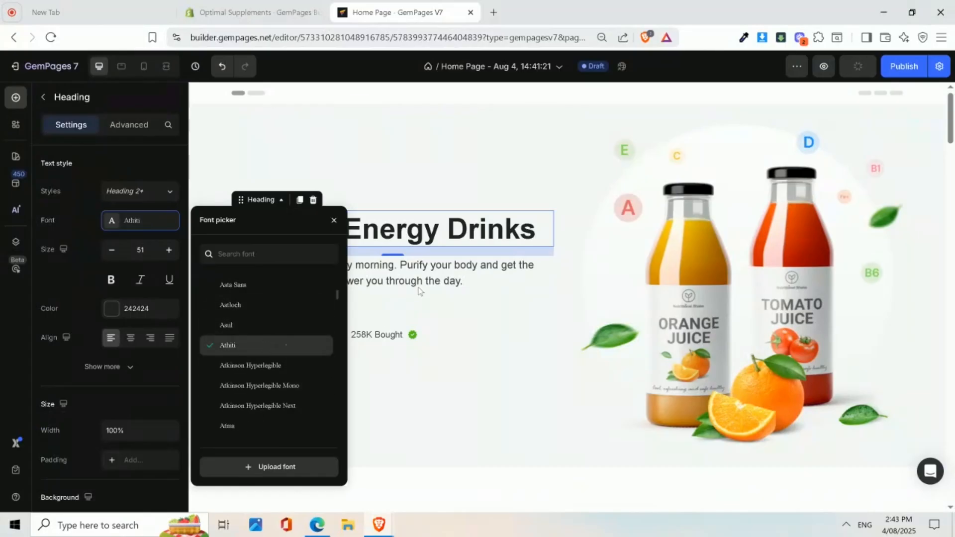
pyautogui.click(418, 165)
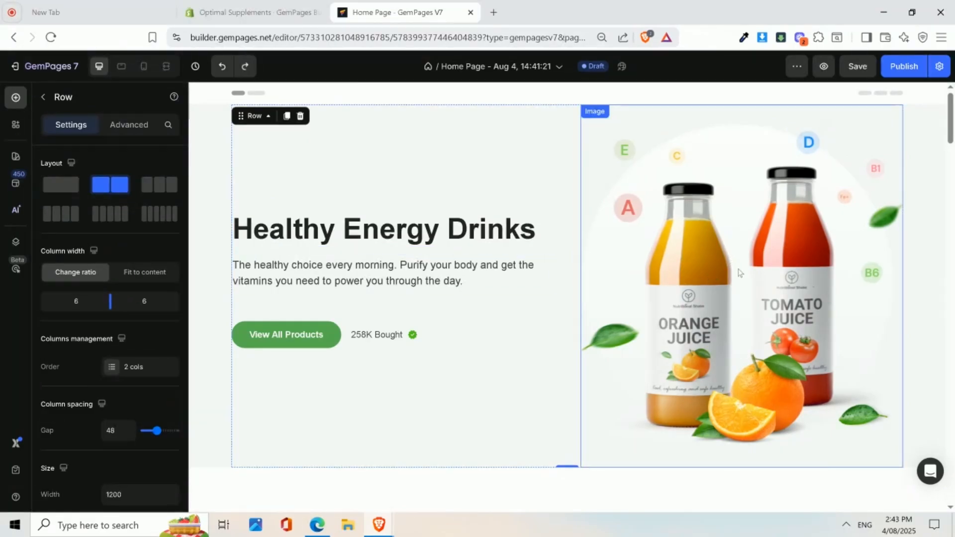
# - Replace the hero bottle image with the gallery photo of a hand holding the red can against the sky
pyautogui.click(716, 267)
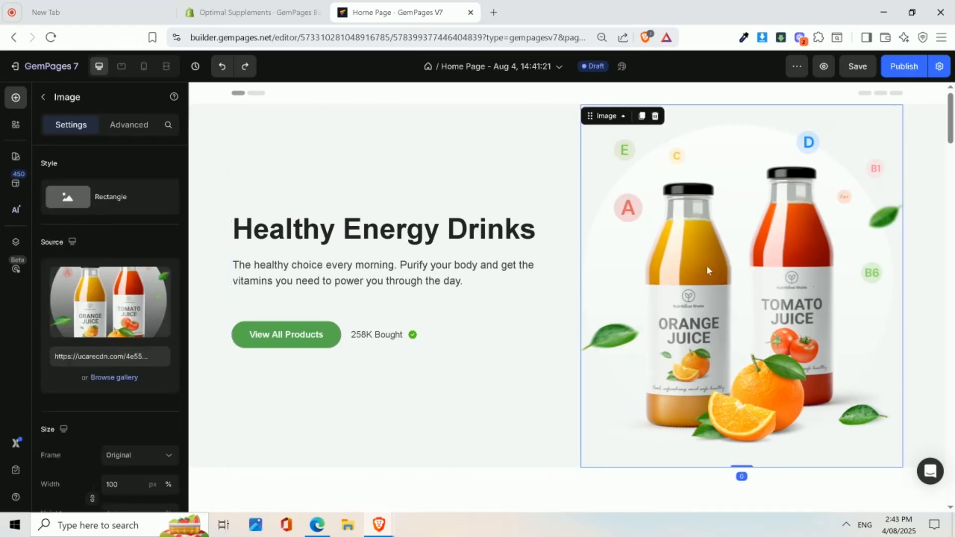
pyautogui.click(114, 378)
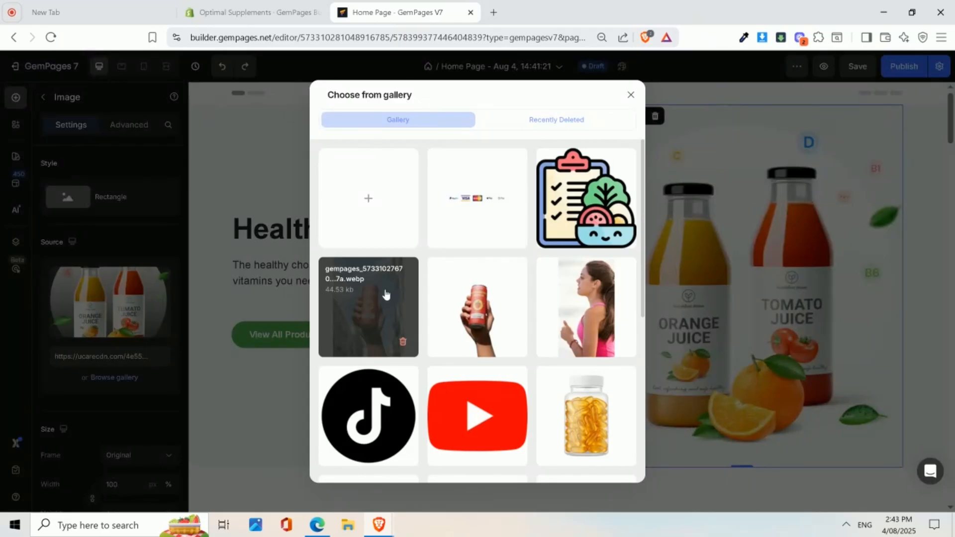
pyautogui.click(367, 294)
# - Delete the "258K Bought" text and the green check mark image beside the hero button
pyautogui.scroll(-3, 764, 239)
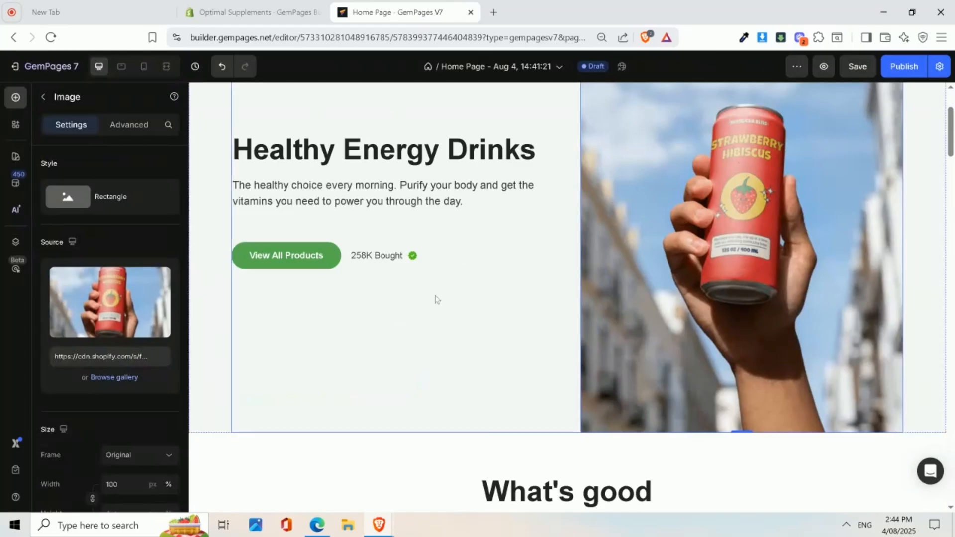
pyautogui.click(386, 262)
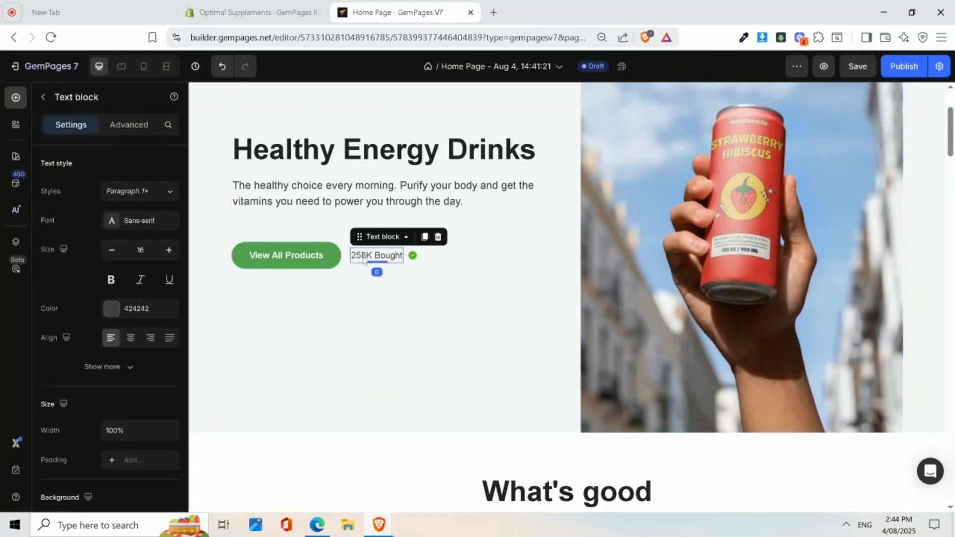
pyautogui.hotkey('ctrl', 's')
pyautogui.click(439, 238)
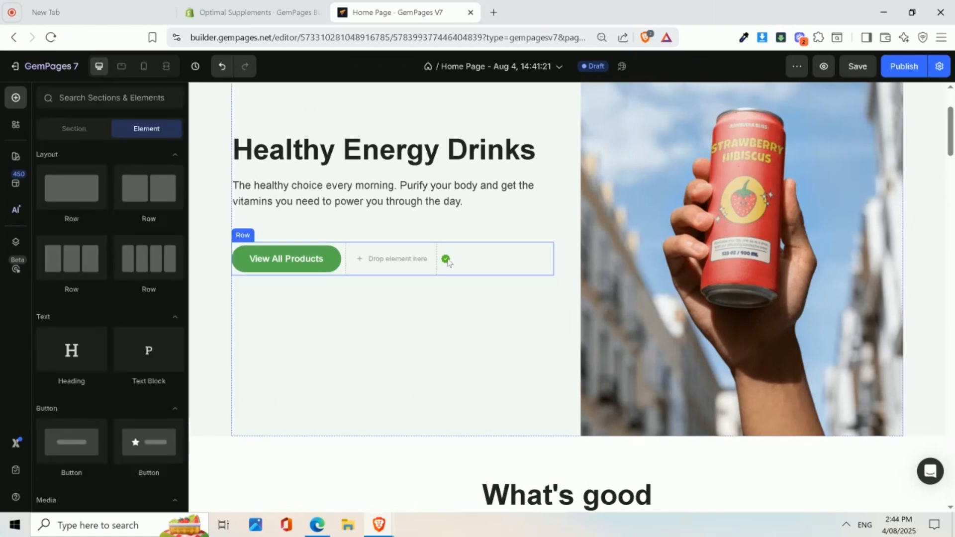
pyautogui.rightClick(445, 258)
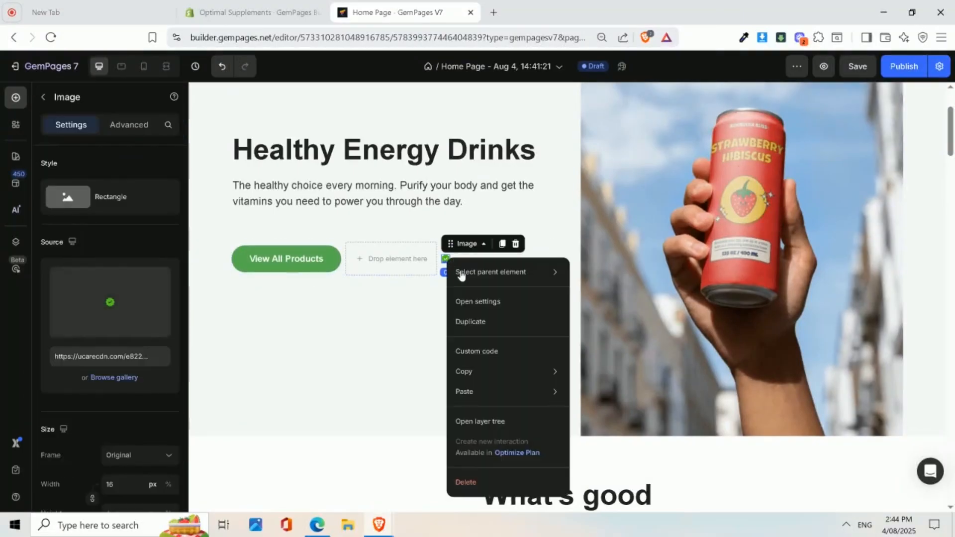
pyautogui.click(465, 481)
# - Change the hero button's label to "SHOP ALL"
pyautogui.doubleClick(289, 262)
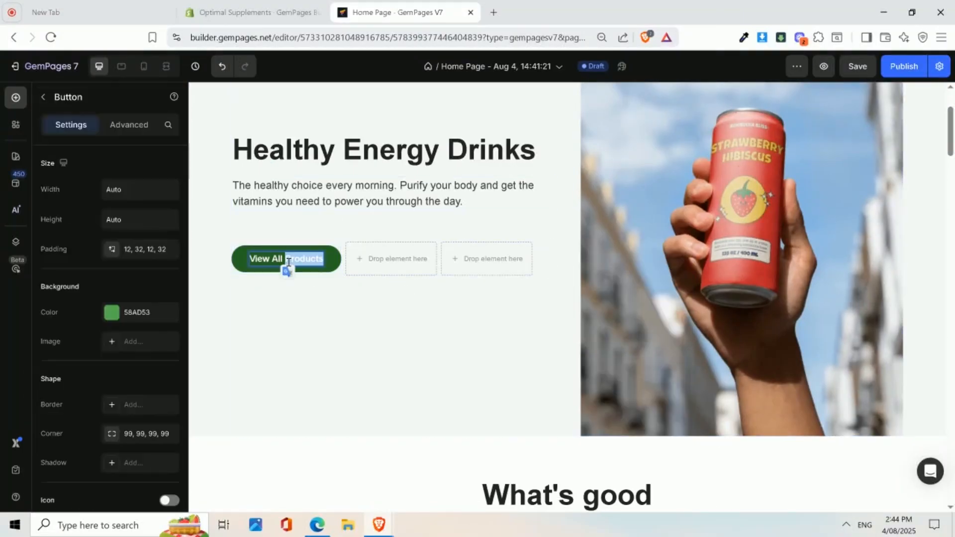
pyautogui.tripleClick(289, 262)
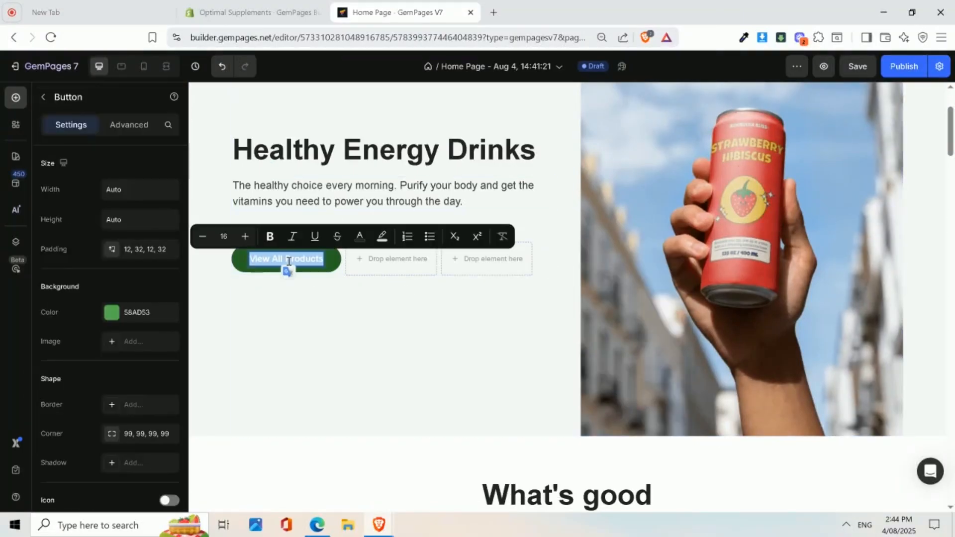
pyautogui.write('SHOP ALL')
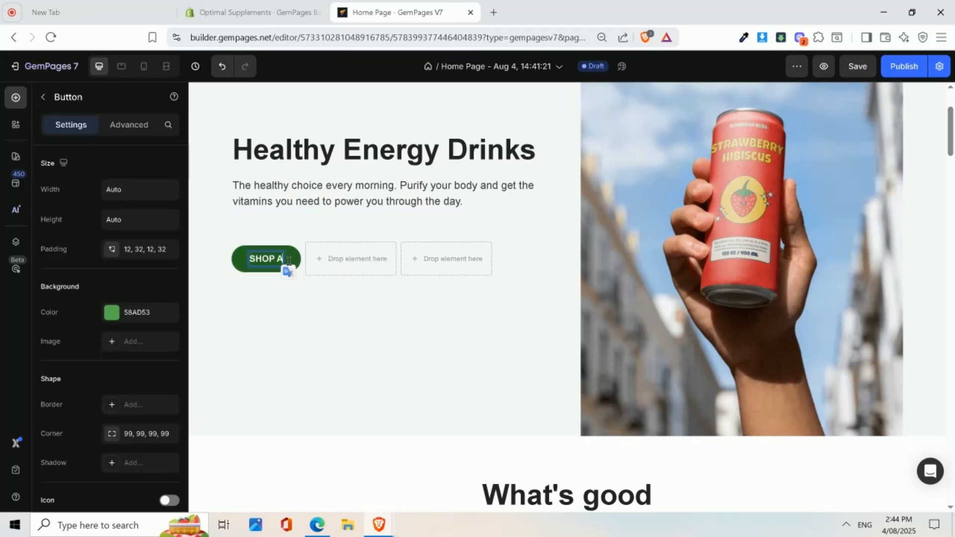
pyautogui.click(273, 189)
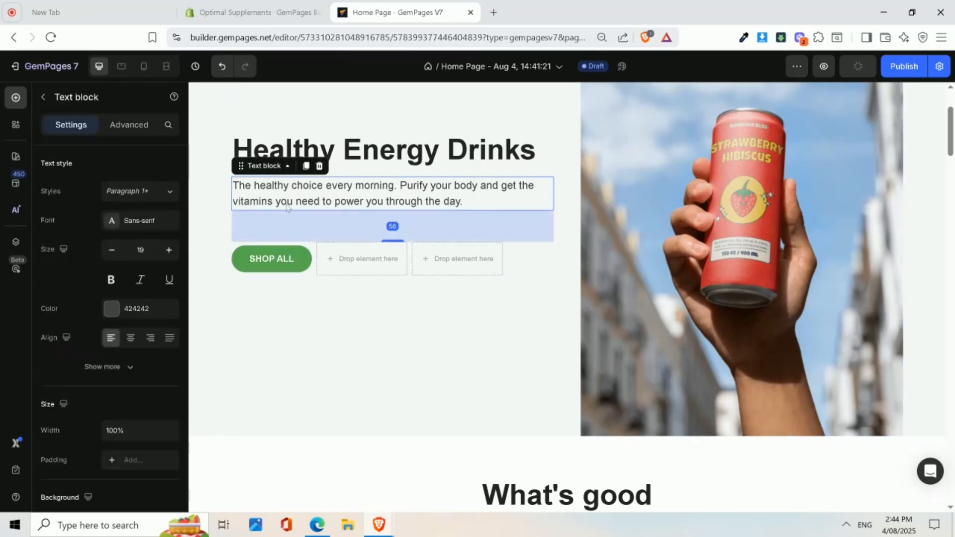
# - Set the SHOP ALL button's background to the suggested red, C5453F
pyautogui.click(275, 258)
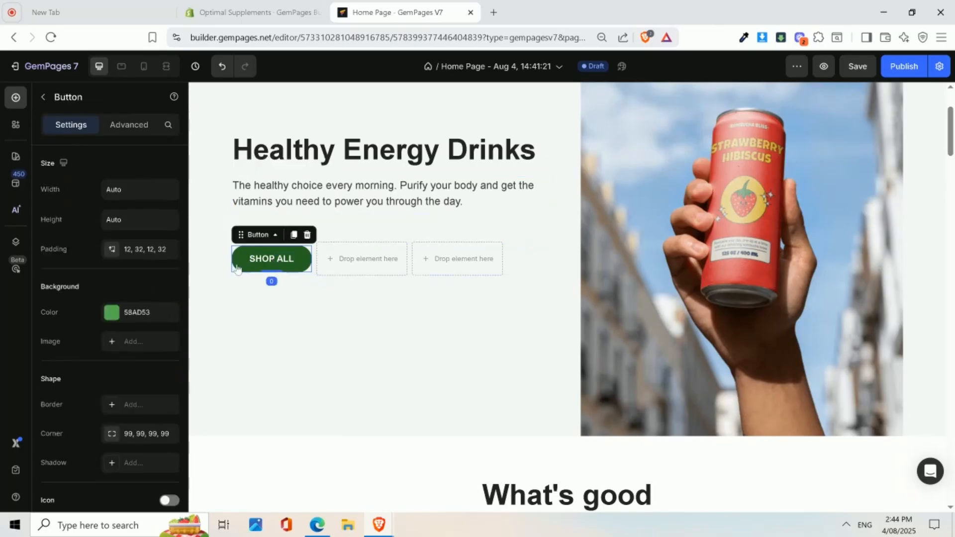
pyautogui.click(109, 314)
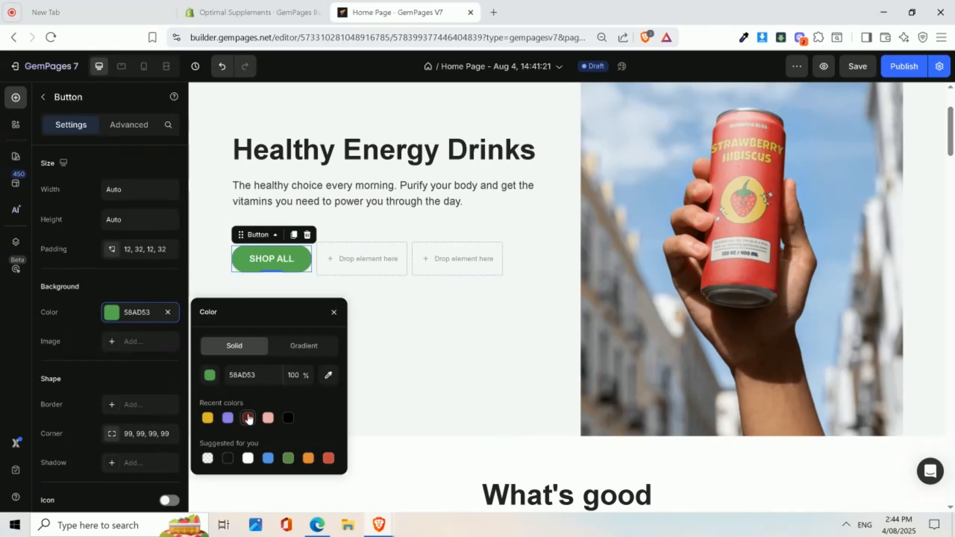
pyautogui.click(327, 458)
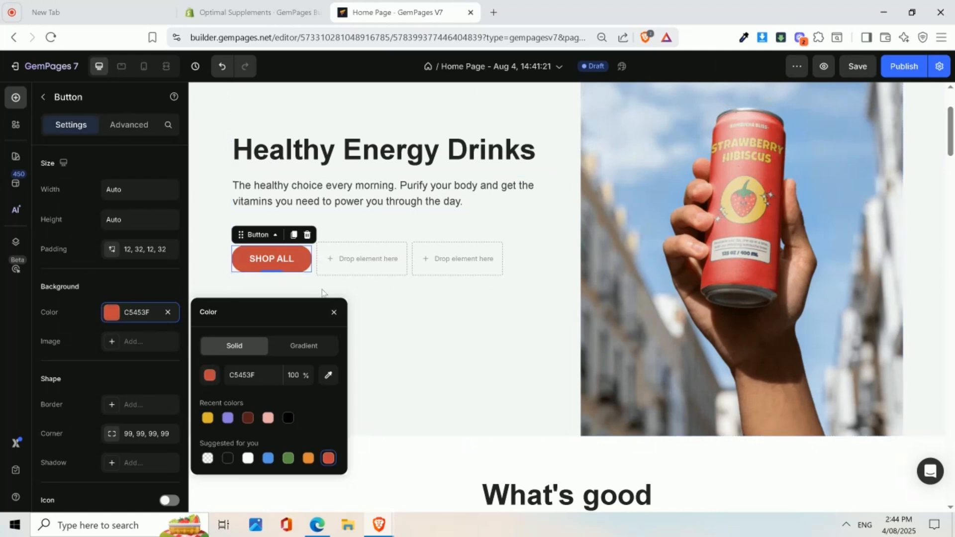
pyautogui.click(380, 289)
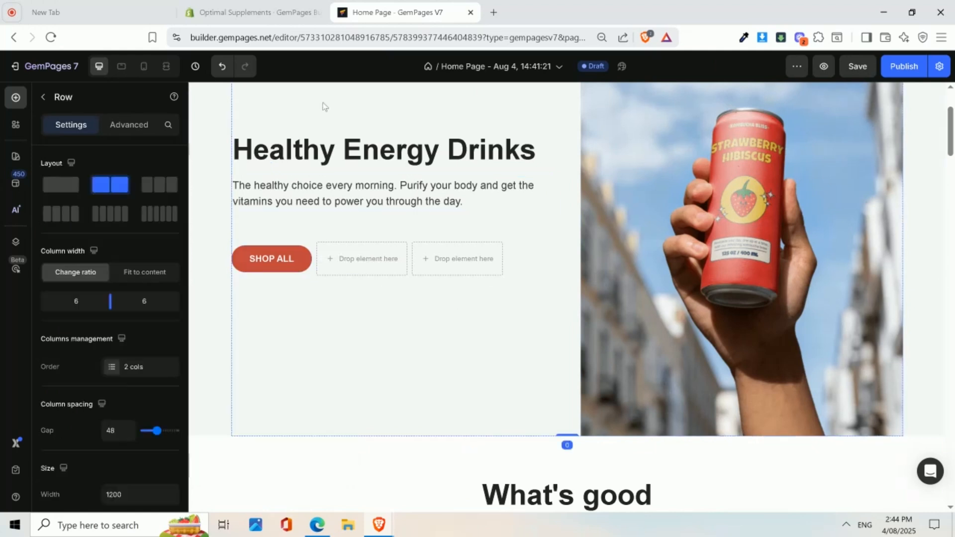
# - Set the SHOP ALL button's hover background to the recent yellow color, DFB52C
pyautogui.click(290, 258)
pyautogui.scroll(-6, 105, 327)
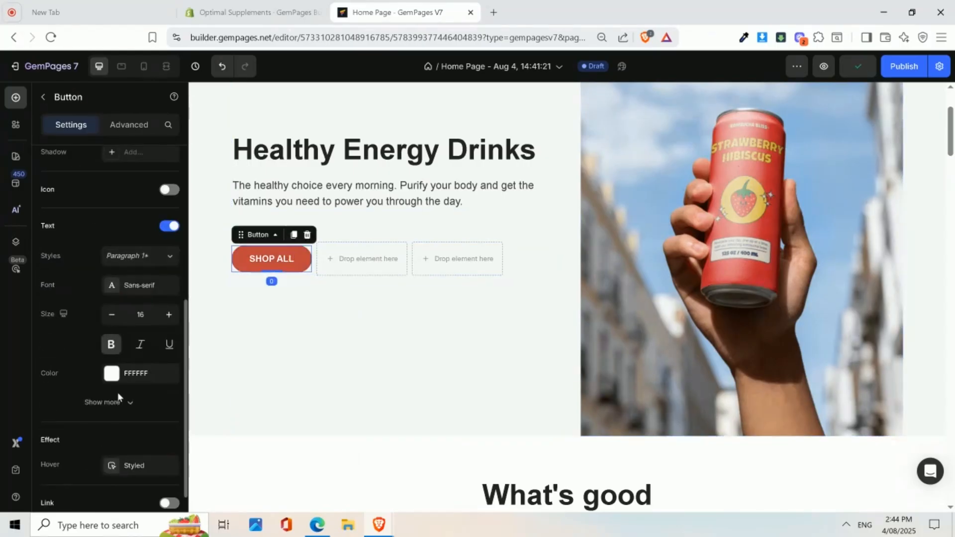
pyautogui.scroll(-2, 115, 450)
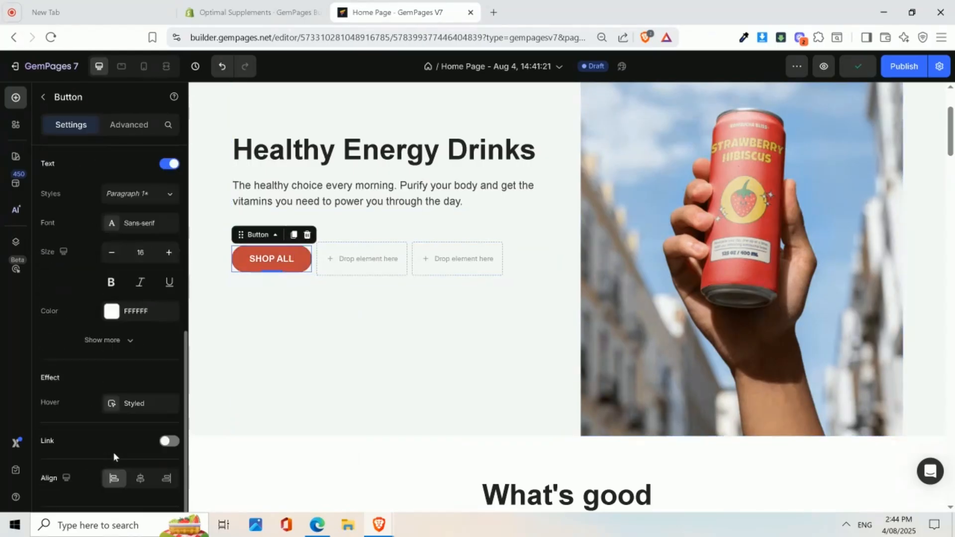
pyautogui.click(144, 405)
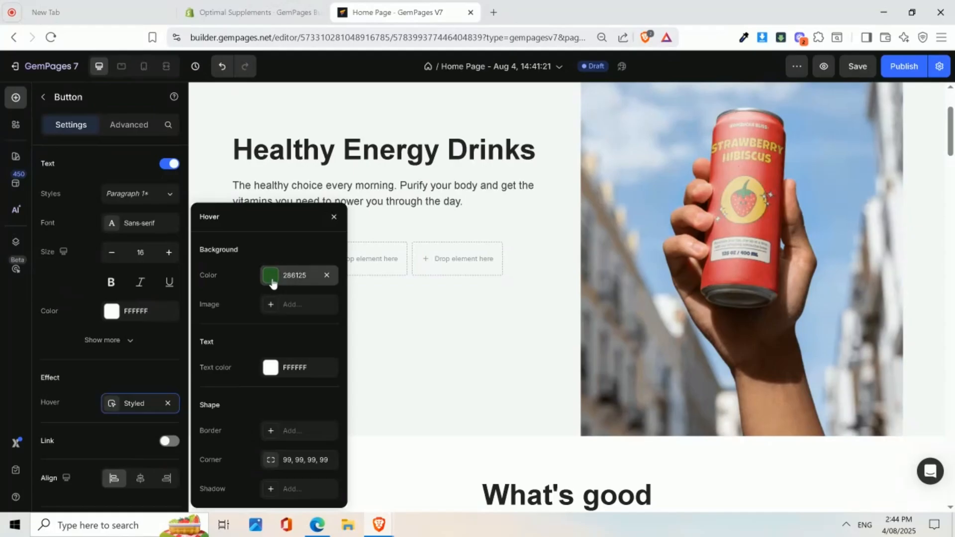
pyautogui.click(271, 276)
pyautogui.click(207, 451)
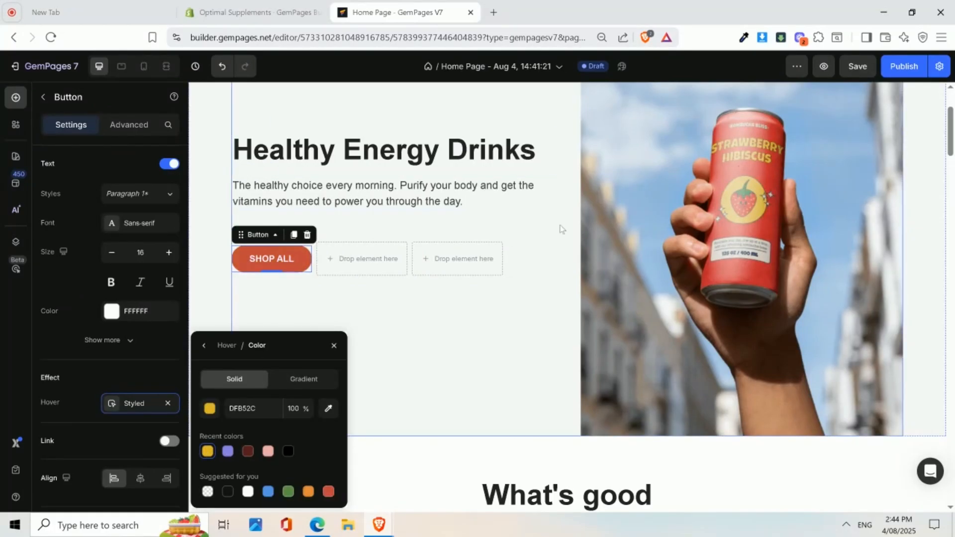
pyautogui.moveTo(950, 132)
pyautogui.mouseDown()
pyautogui.moveTo(952, 102)
pyautogui.moveTo(953, 142)
pyautogui.moveTo(952, 112)
pyautogui.mouseUp()
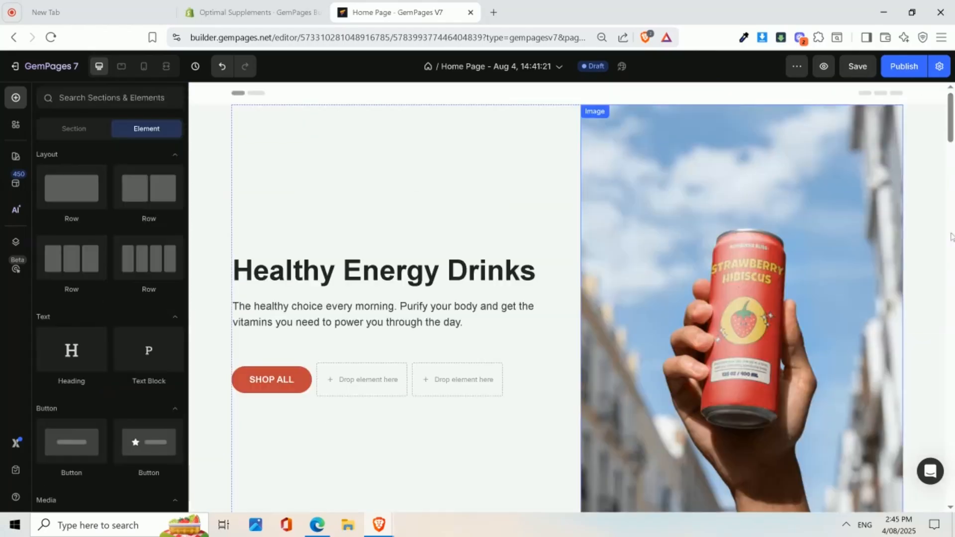
# - Replace the bottle image in the "What's good about Nutritional Shakes?" section with the hand-held can cut-out, and switch it to the sky-background can photo
pyautogui.moveTo(952, 136); pyautogui.dragTo(952, 192)
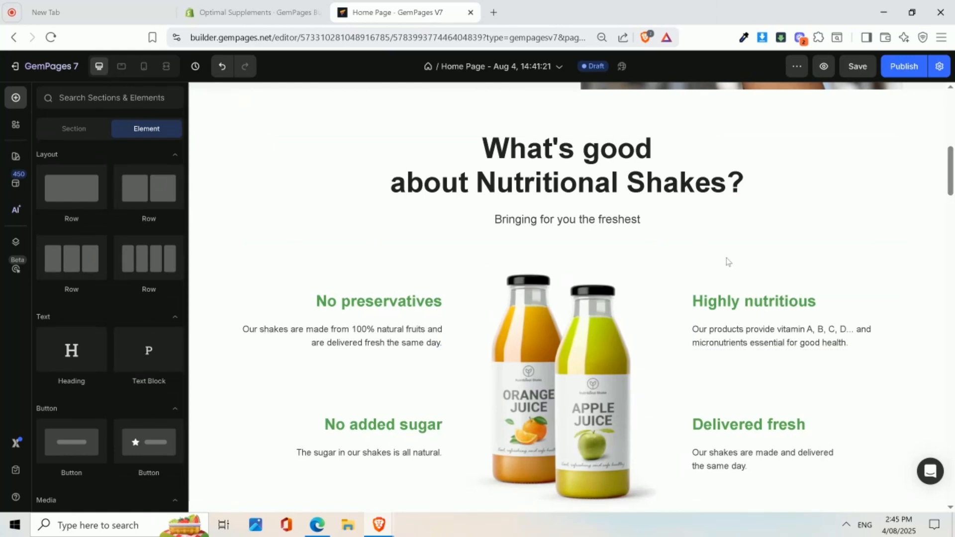
pyautogui.scroll(-3, 616, 304)
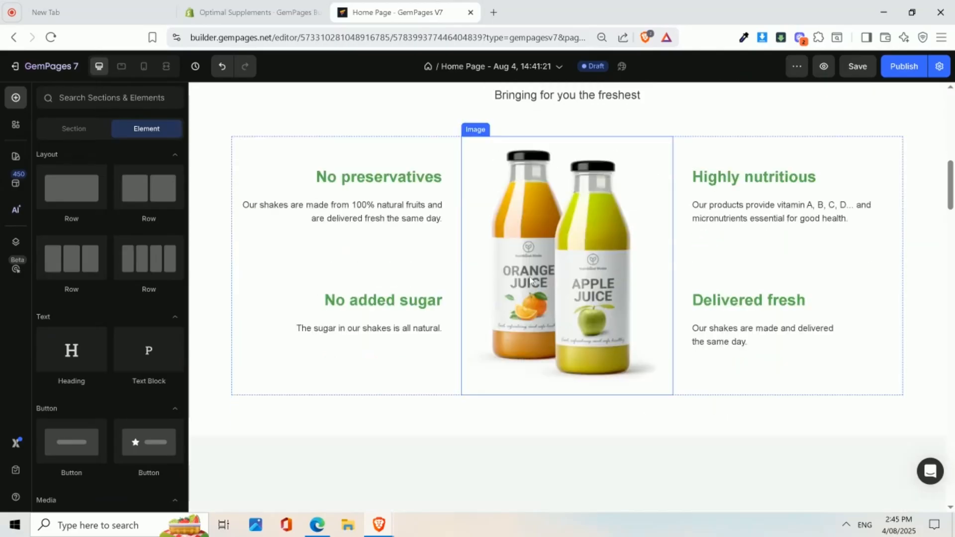
pyautogui.click(583, 234)
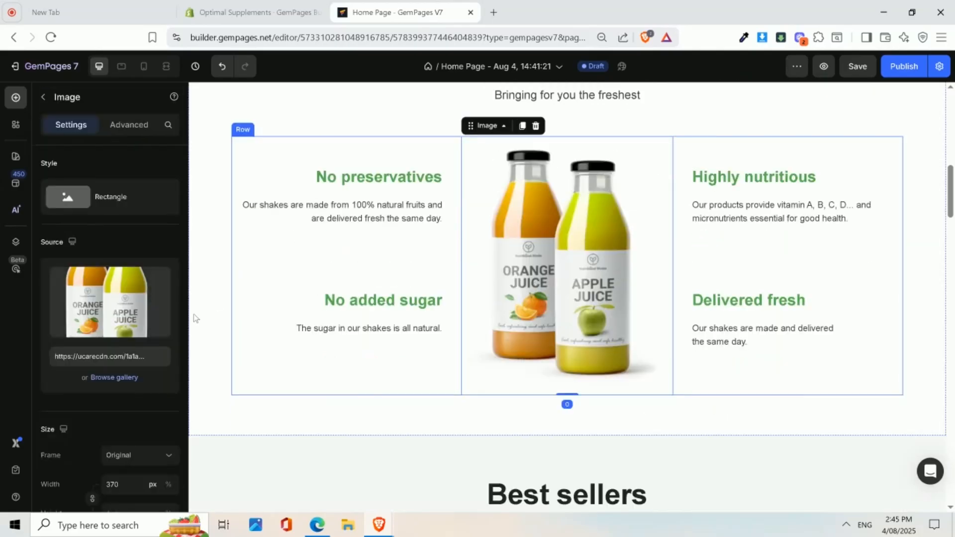
pyautogui.click(114, 376)
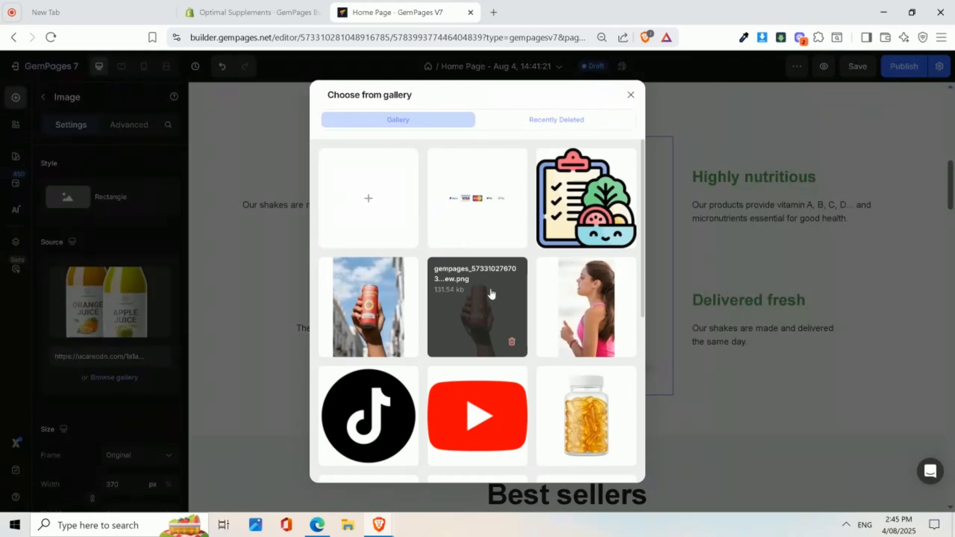
pyautogui.click(461, 309)
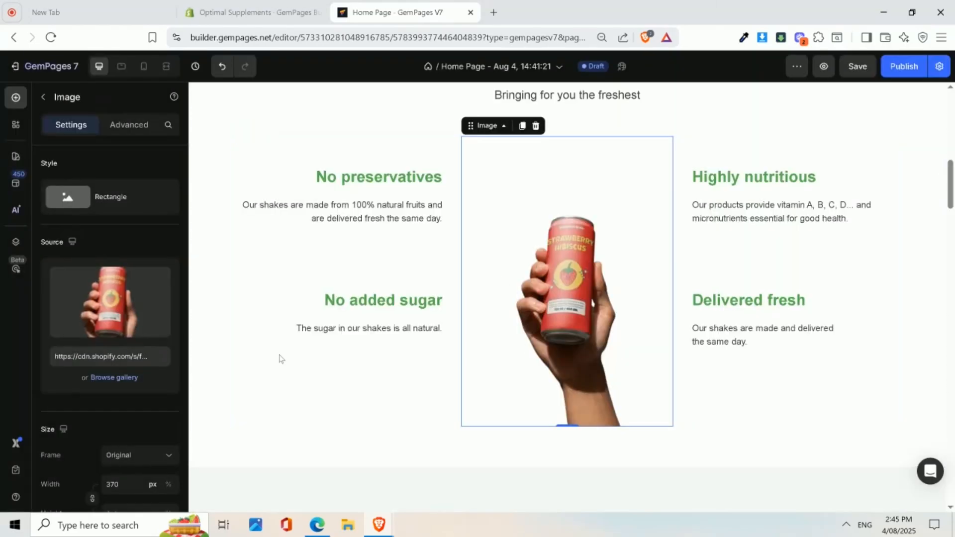
pyautogui.click(130, 378)
pyautogui.click(368, 304)
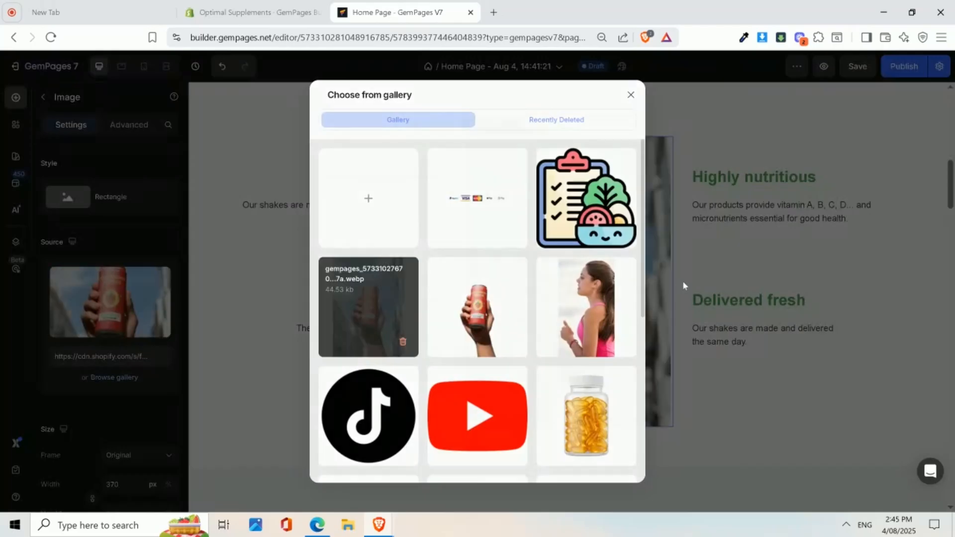
pyautogui.scroll(10, 710, 238)
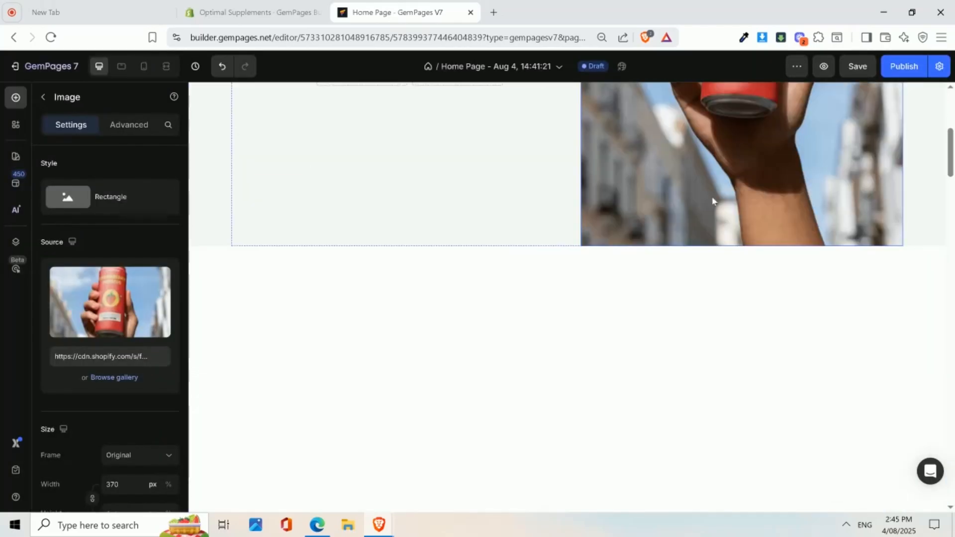
pyautogui.scroll(5, 712, 201)
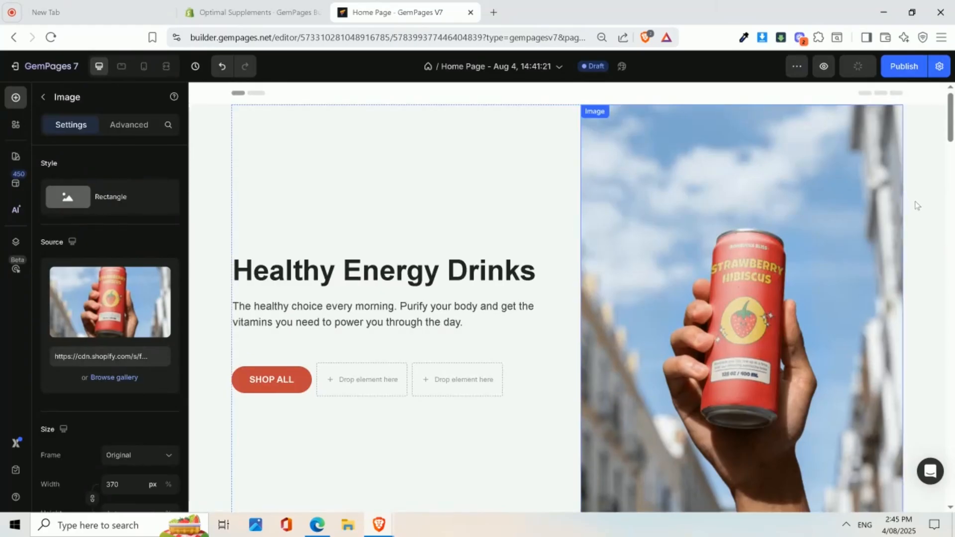
# - Switch to a new ChatGPT chat and attach a screenshot of the "What's good about Nutritional Shakes?" section
pyautogui.scroll(-10, 912, 204)
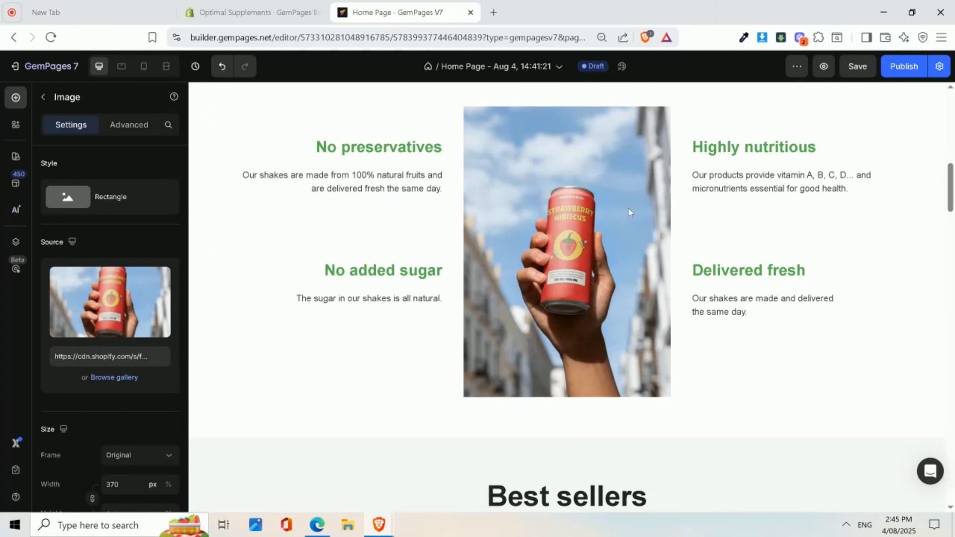
pyautogui.scroll(3, 630, 210)
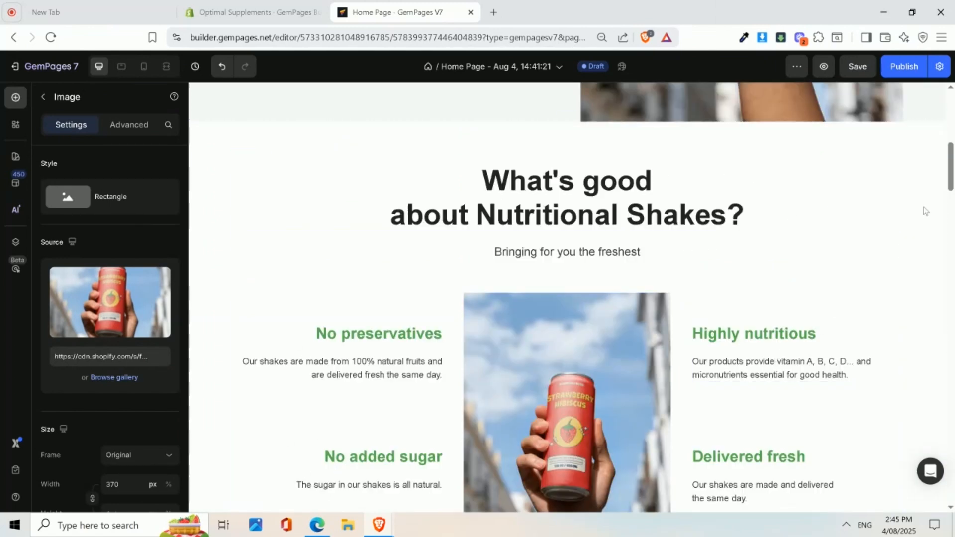
pyautogui.scroll(-1, 921, 208)
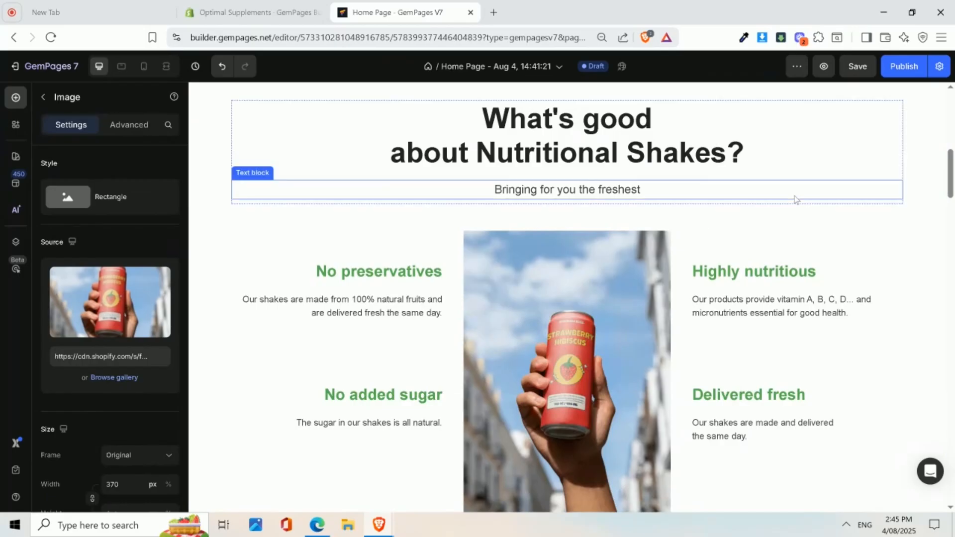
pyautogui.scroll(-1, 823, 220)
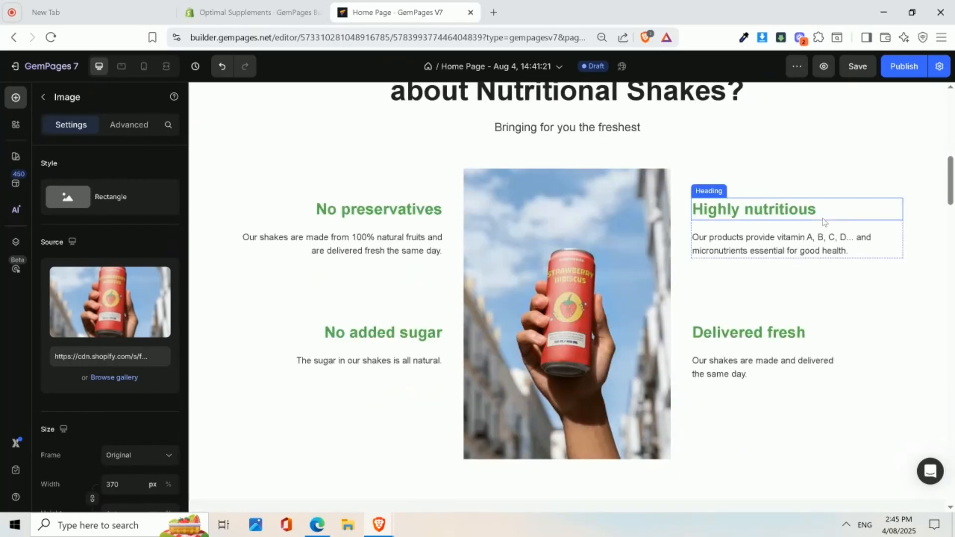
pyautogui.scroll(2, 823, 221)
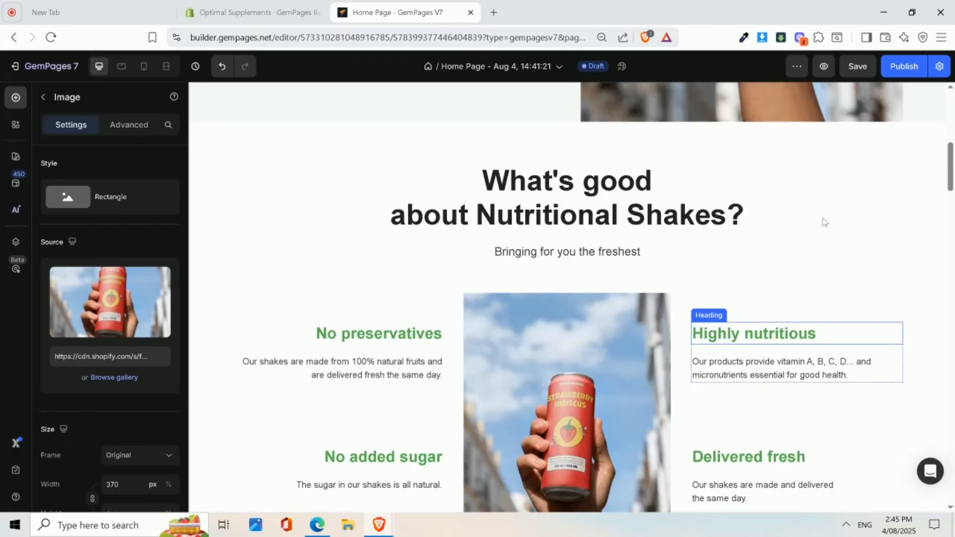
pyautogui.scroll(-1, 824, 222)
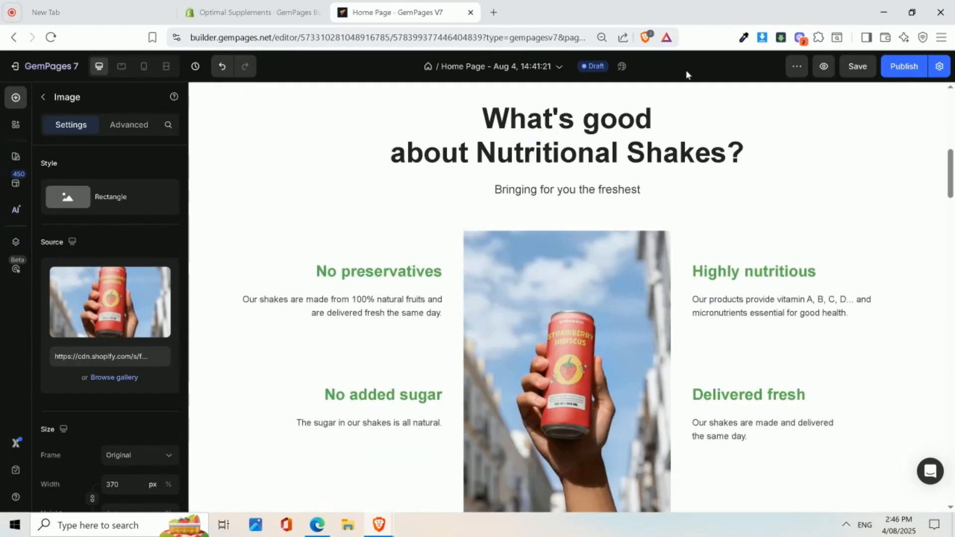
pyautogui.click(493, 13)
pyautogui.click(432, 9)
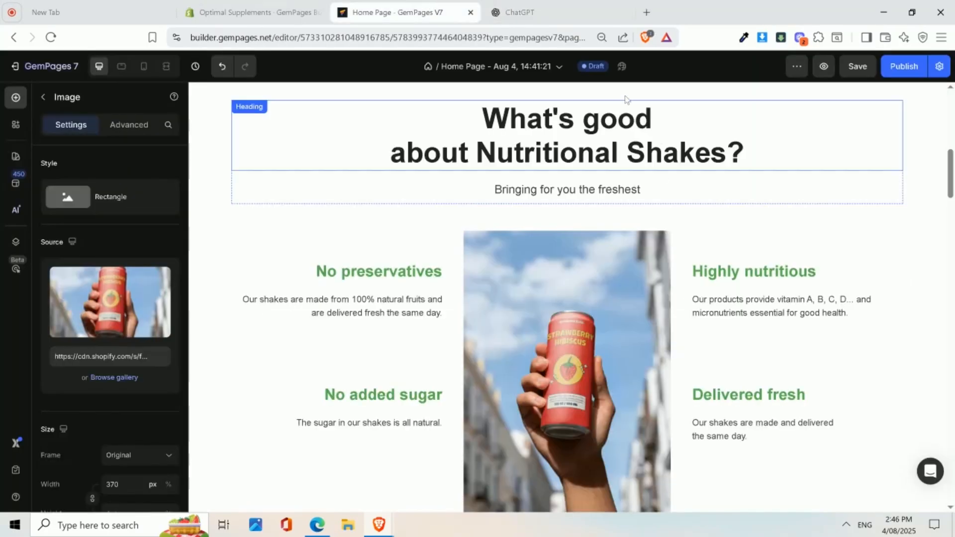
pyautogui.click(550, 14)
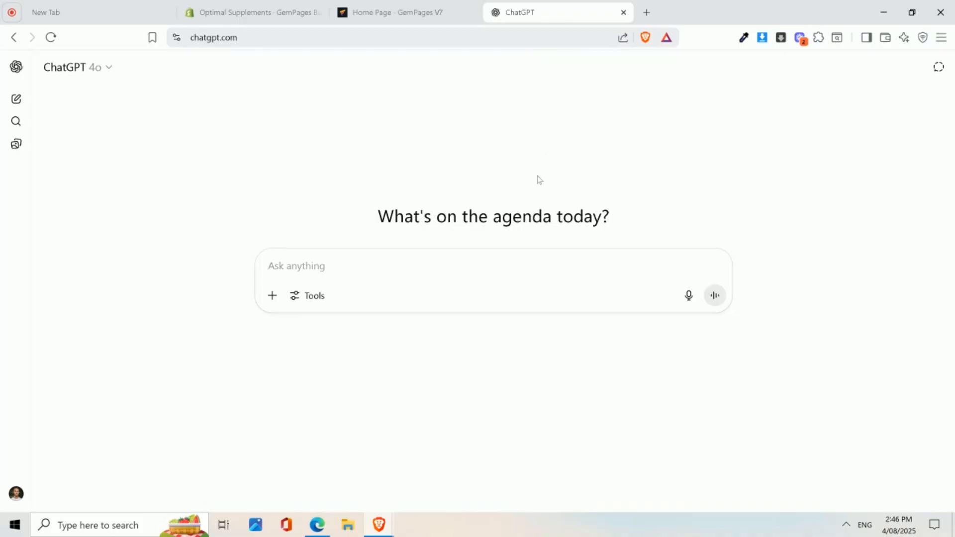
pyautogui.hotkey('ctrl', 'v')
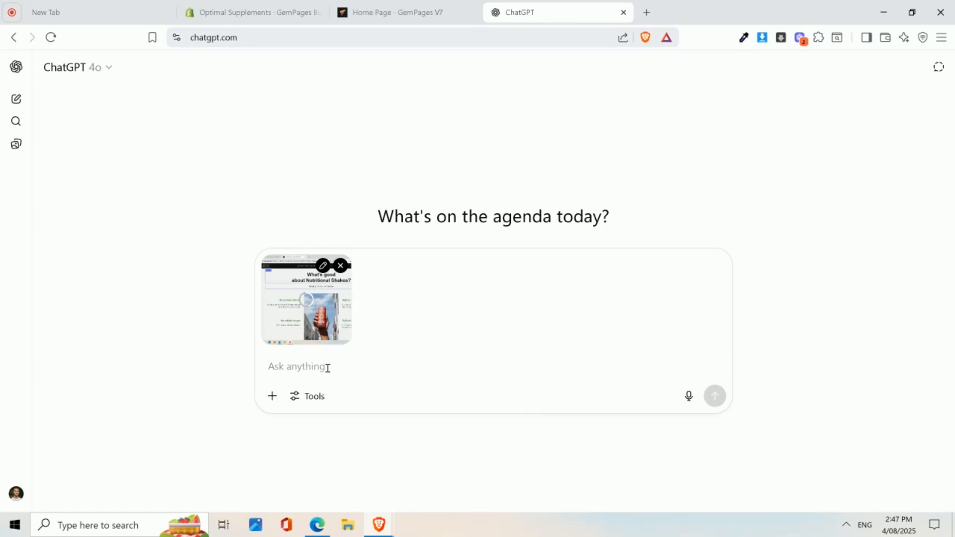
# - Ask ChatGPT "Can you recreate the copy from this image for my healthy energy drink brand"
pyautogui.write('Can you ')
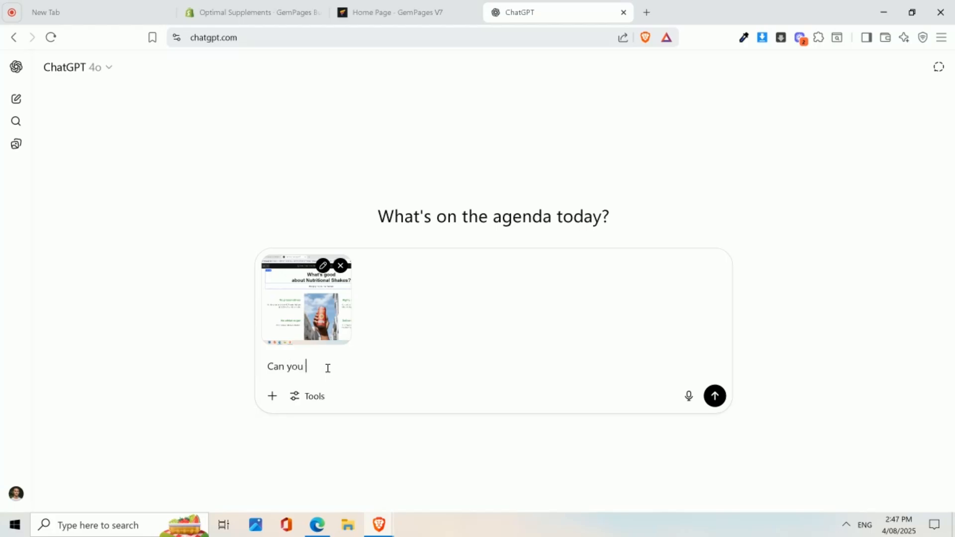
pyautogui.write('recreate the copy from thi')
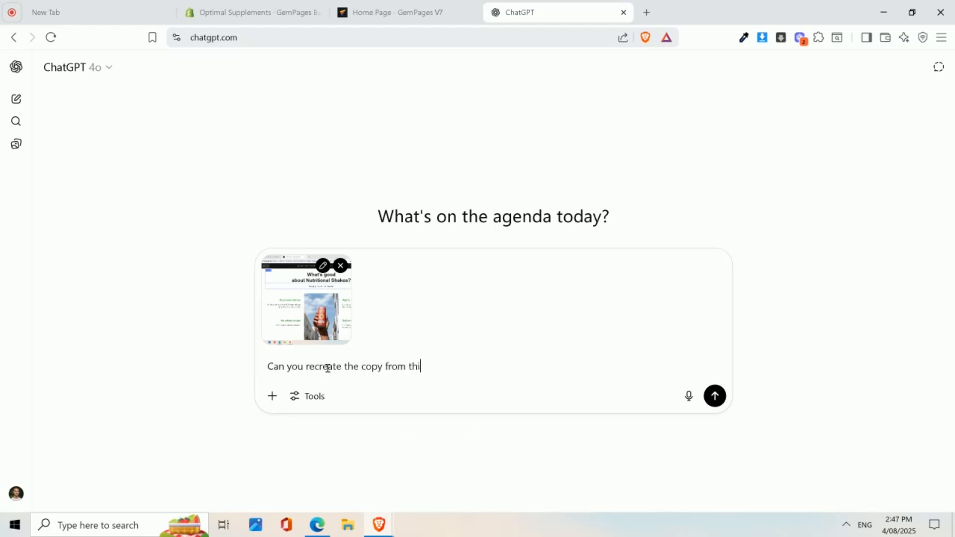
pyautogui.write('s image for my healthy ')
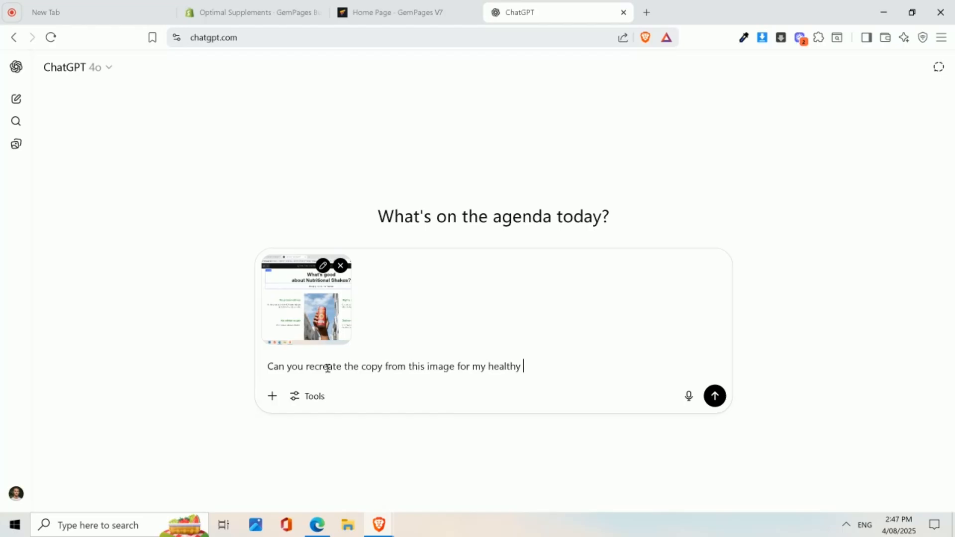
pyautogui.write('nergy dr')
pyautogui.press('BackSpace')
pyautogui.press('BackSpace')
pyautogui.press('BackSpace')
pyautogui.press('BackSpace')
pyautogui.press('BackSpace')
pyautogui.press('BackSpace')
pyautogui.write('nergy drink brand')
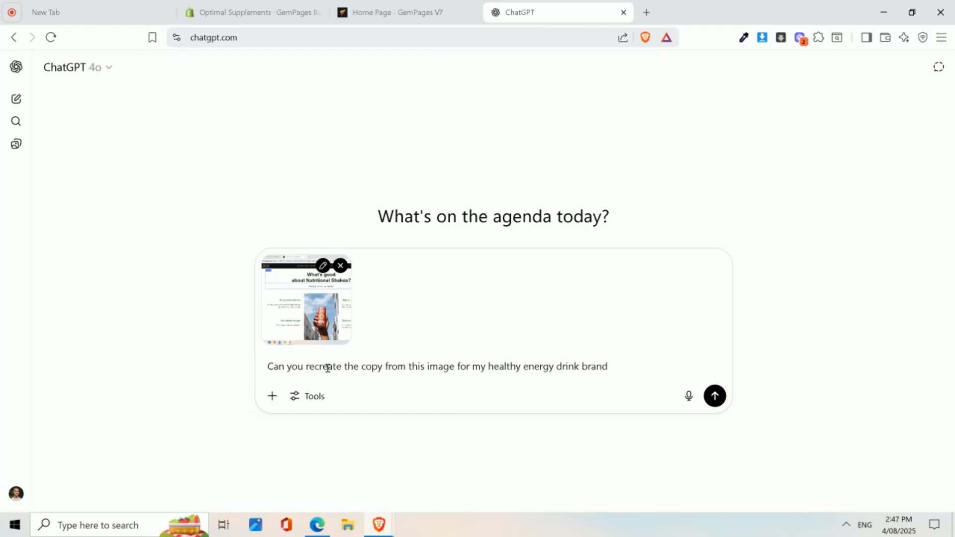
pyautogui.press('Return')
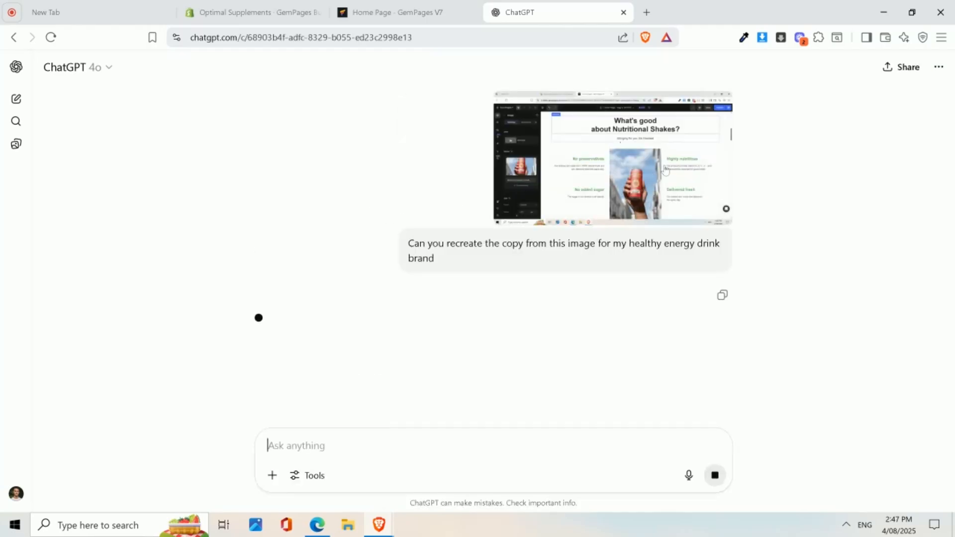
# - Examine the rewritten section heading, tagline and benefit texts in ChatGPT's reply
pyautogui.scroll(-3, 760, 215)
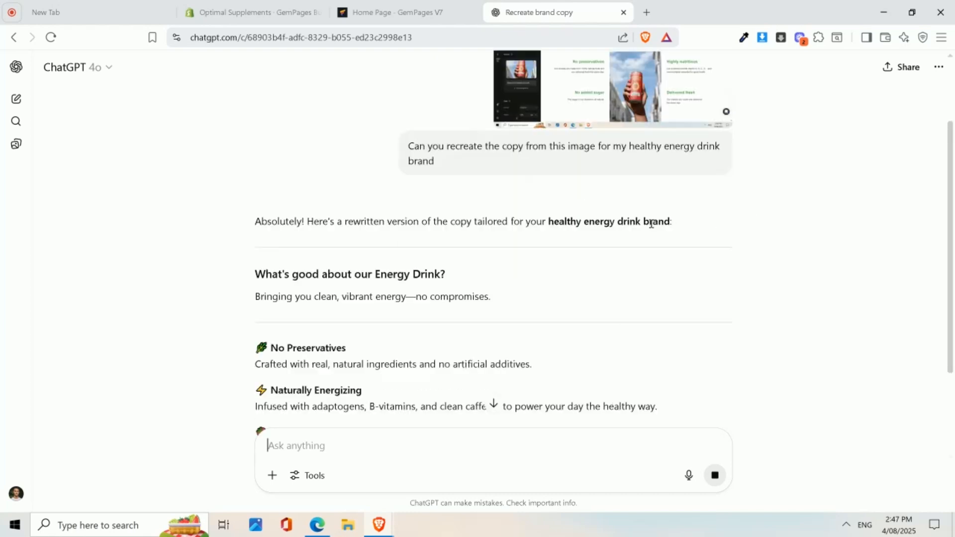
pyautogui.moveTo(250, 213); pyautogui.dragTo(461, 207)
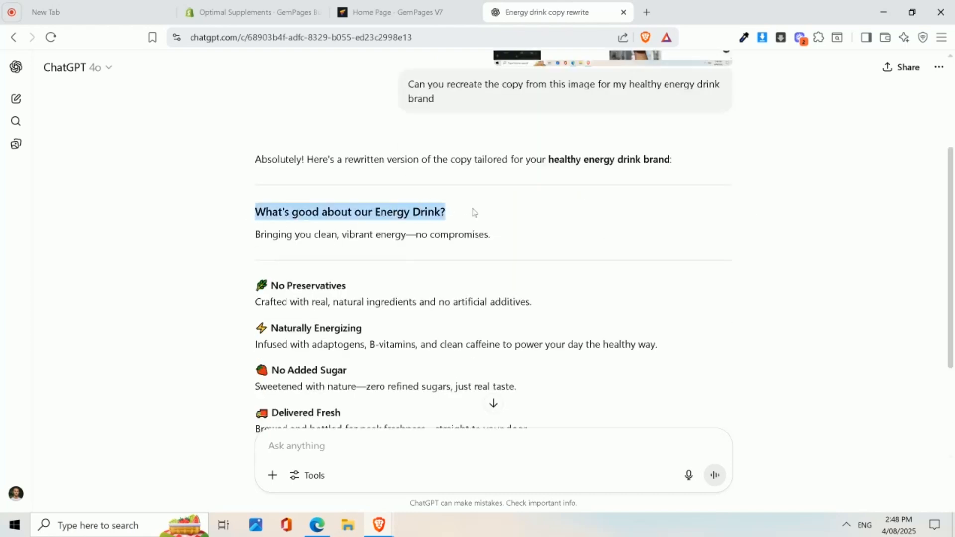
pyautogui.moveTo(252, 234); pyautogui.dragTo(502, 239)
pyautogui.scroll(-1, 577, 210)
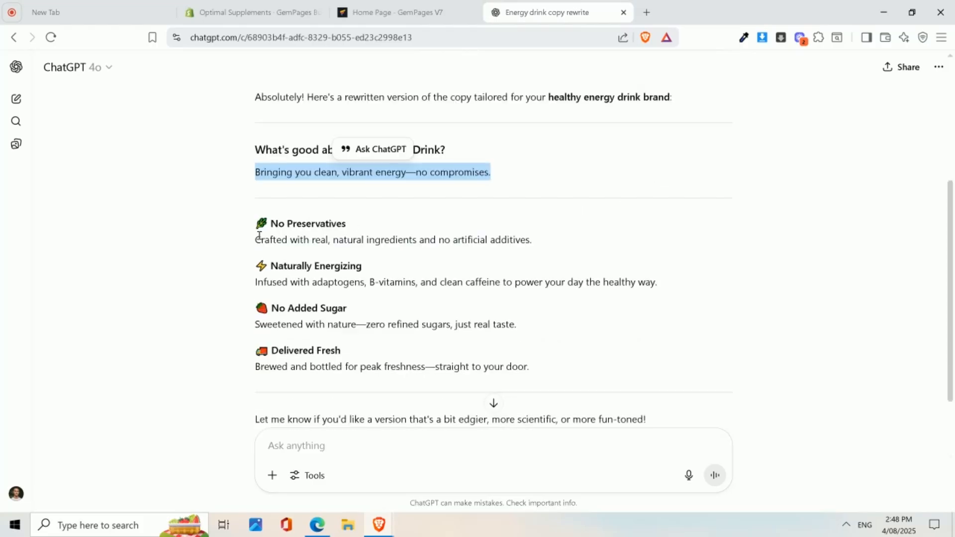
pyautogui.moveTo(259, 236); pyautogui.dragTo(647, 420)
pyautogui.click(304, 305)
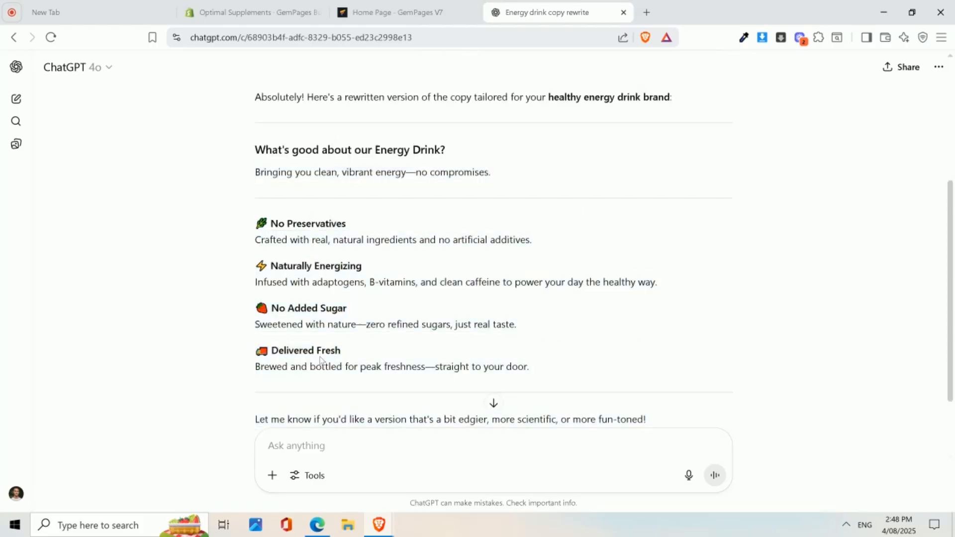
pyautogui.moveTo(308, 351); pyautogui.dragTo(314, 350)
# - Copy "What's good about our Energy Drink?" from the ChatGPT reply and replace the section heading in GemPages with it
pyautogui.moveTo(254, 152); pyautogui.dragTo(480, 133)
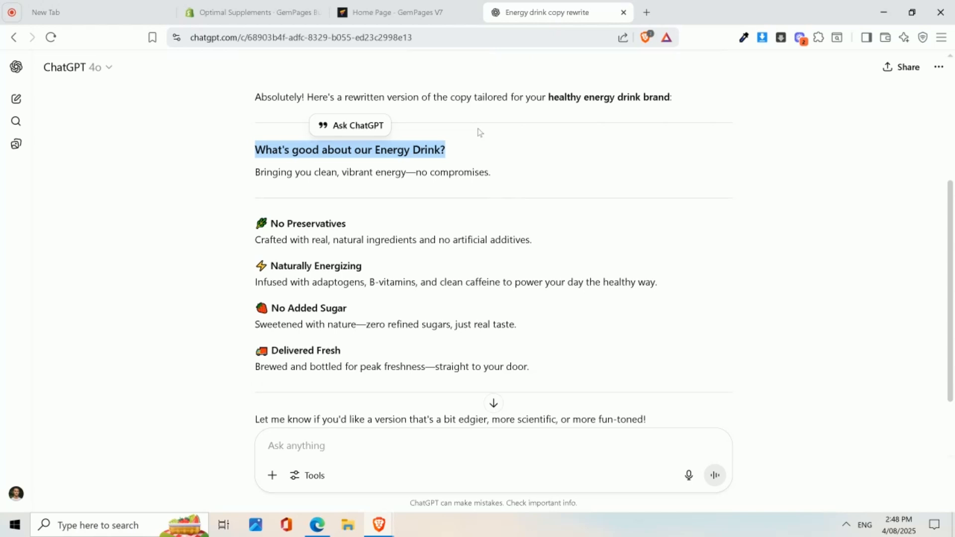
pyautogui.click(245, 155)
pyautogui.moveTo(253, 156); pyautogui.dragTo(454, 153)
pyautogui.hotkey('ctrl', 'c')
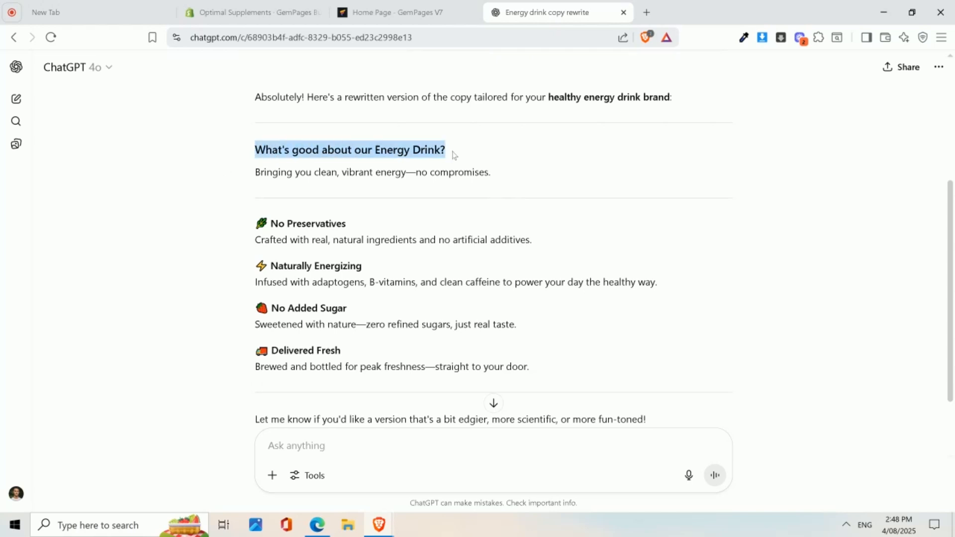
pyautogui.click(440, 19)
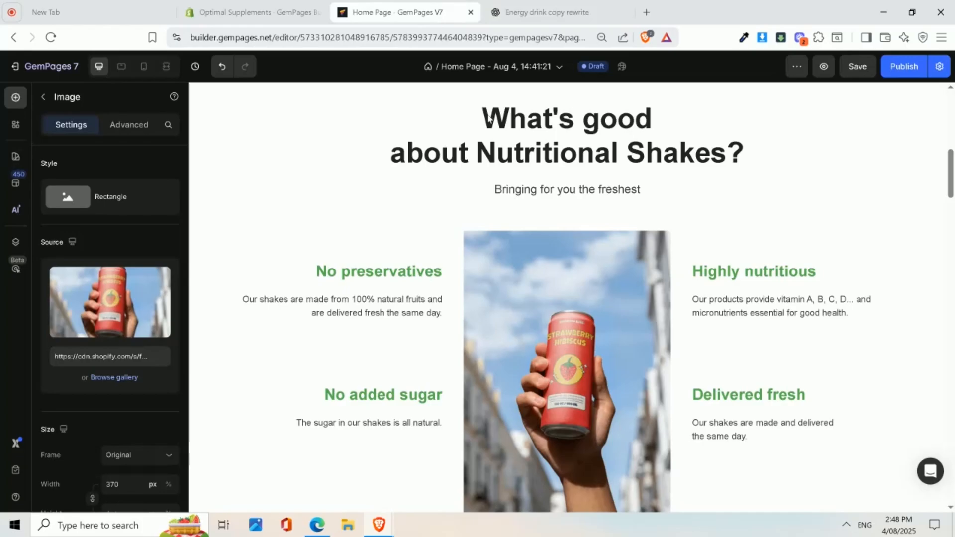
pyautogui.tripleClick(518, 124)
pyautogui.hotkey('ctrl', 'a')
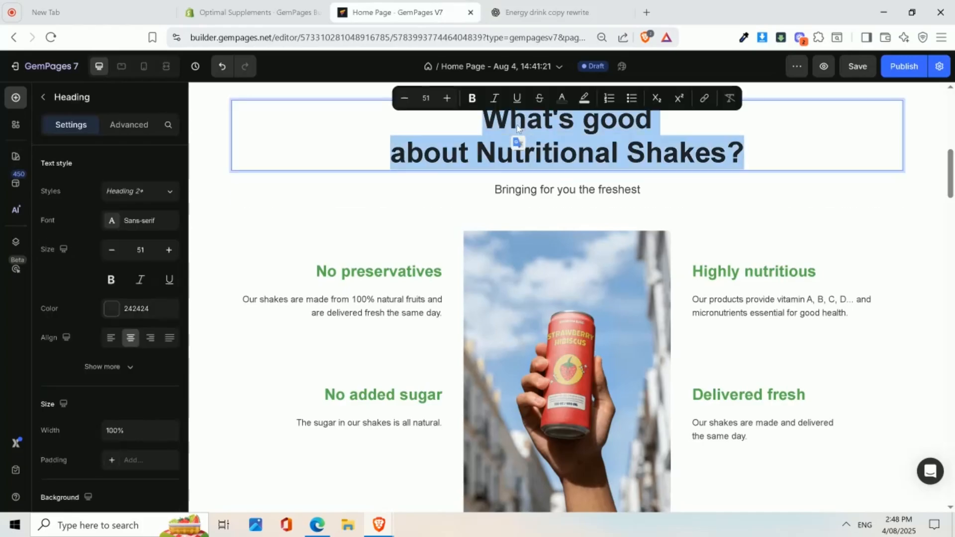
pyautogui.hotkey('ctrl', 'v')
# - Replace the section's subheading in GemPages with ChatGPT's line "Bringing you clean, vibrant energy—no compromises."
pyautogui.click(547, 13)
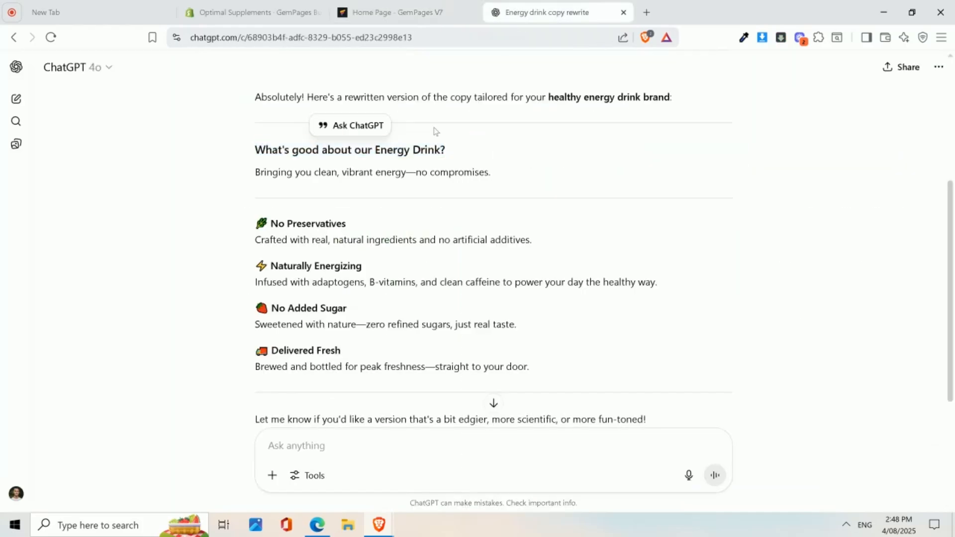
pyautogui.tripleClick(358, 174)
pyautogui.hotkey('ctrl', 'c')
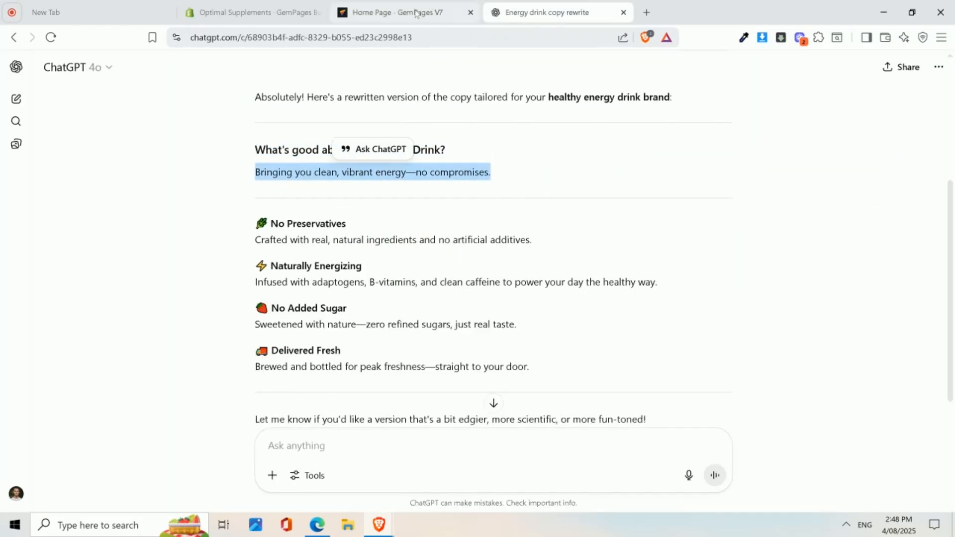
pyautogui.click(407, 13)
pyautogui.tripleClick(521, 158)
pyautogui.hotkey('ctrl', 'v')
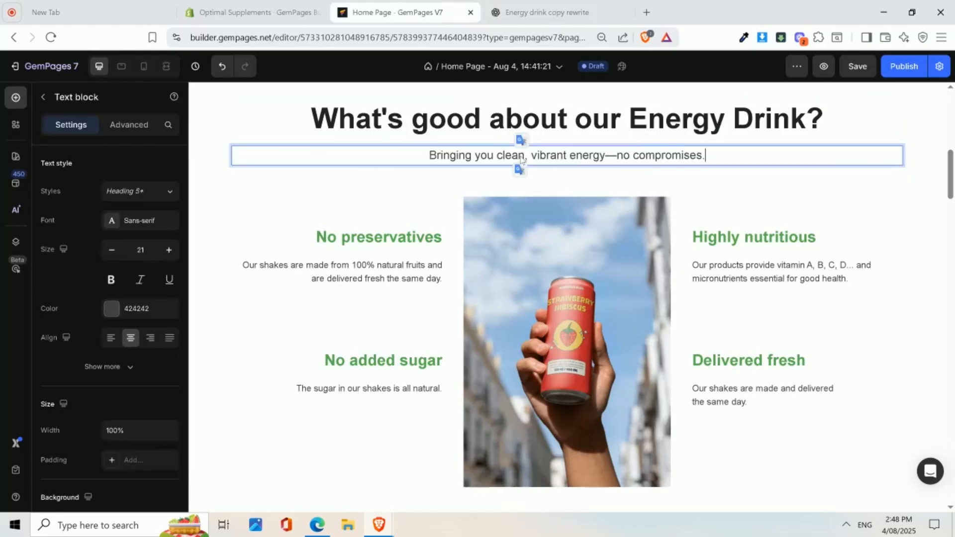
# - Replace the "No preservatives" benefit heading in GemPages with ChatGPT's version, "No Preservatives"
pyautogui.click(532, 20)
pyautogui.moveTo(277, 226); pyautogui.dragTo(390, 222)
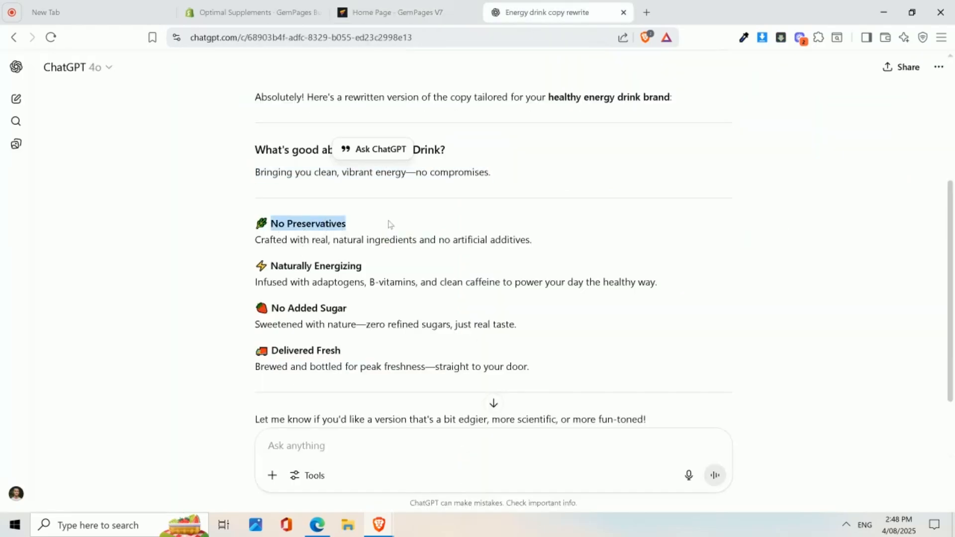
pyautogui.click(402, 11)
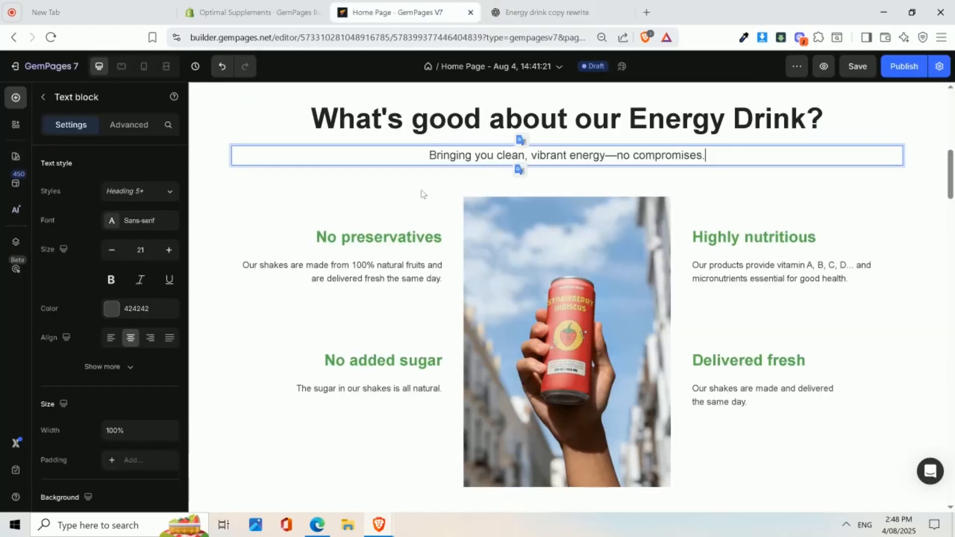
pyautogui.doubleClick(398, 242)
pyautogui.hotkey('ctrl', 'v')
pyautogui.doubleClick(356, 237)
pyautogui.tripleClick(356, 237)
pyautogui.hotkey('ctrl', 'v')
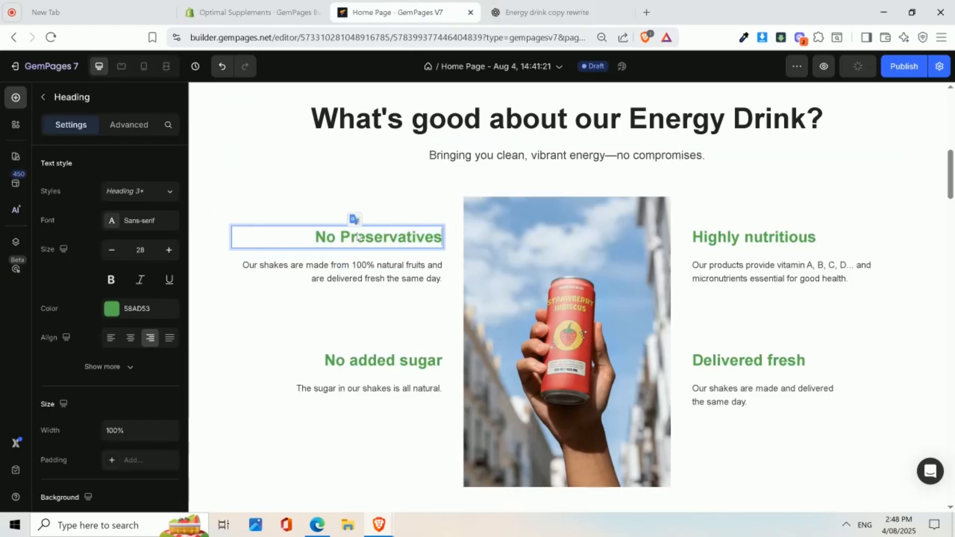
# - Replace the text under No Preservatives with ChatGPT's "Crafted with real, natural ingredients and no artificial additives." and save the page
pyautogui.click(542, 13)
pyautogui.click(293, 266)
pyautogui.doubleClick(291, 265)
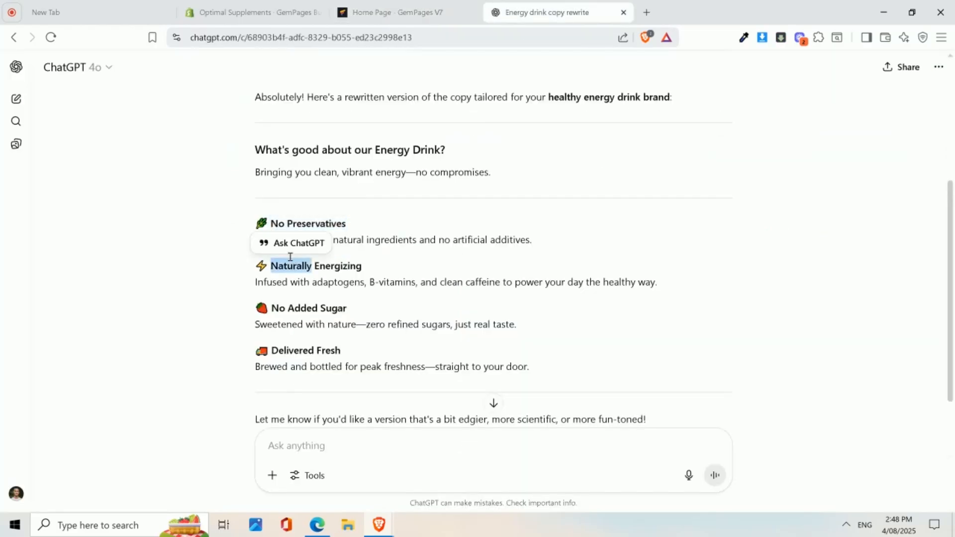
pyautogui.tripleClick(433, 238)
pyautogui.hotkey('ctrl', 'c')
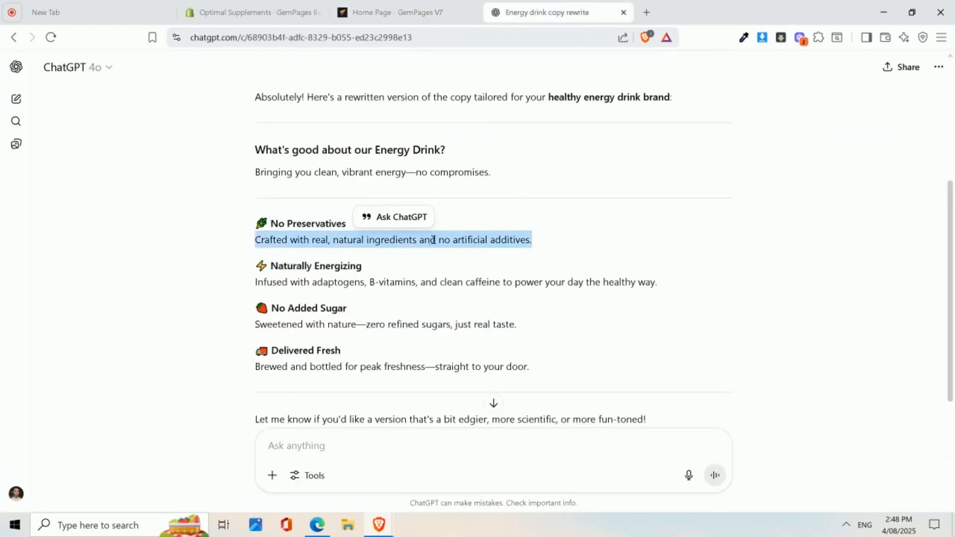
pyautogui.click(428, 20)
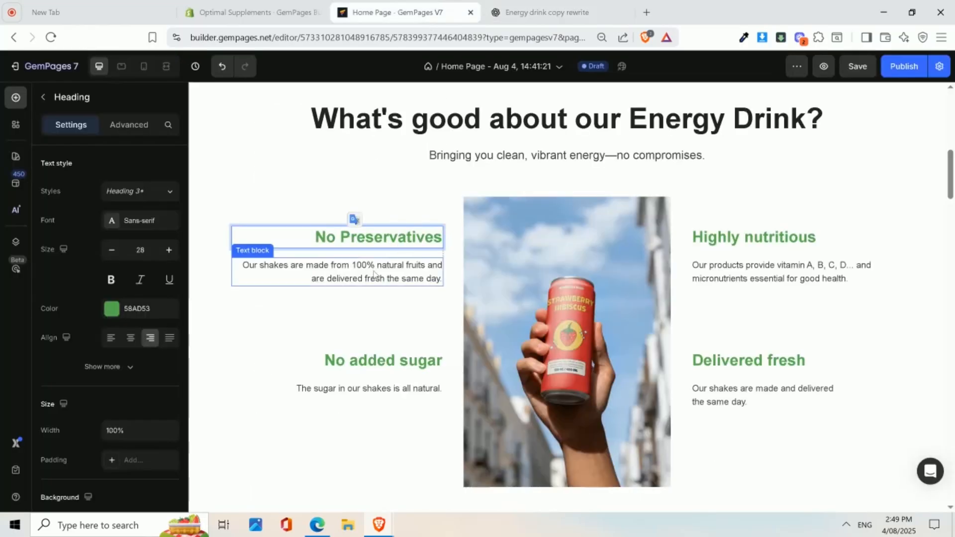
pyautogui.click(377, 275)
pyautogui.tripleClick(376, 276)
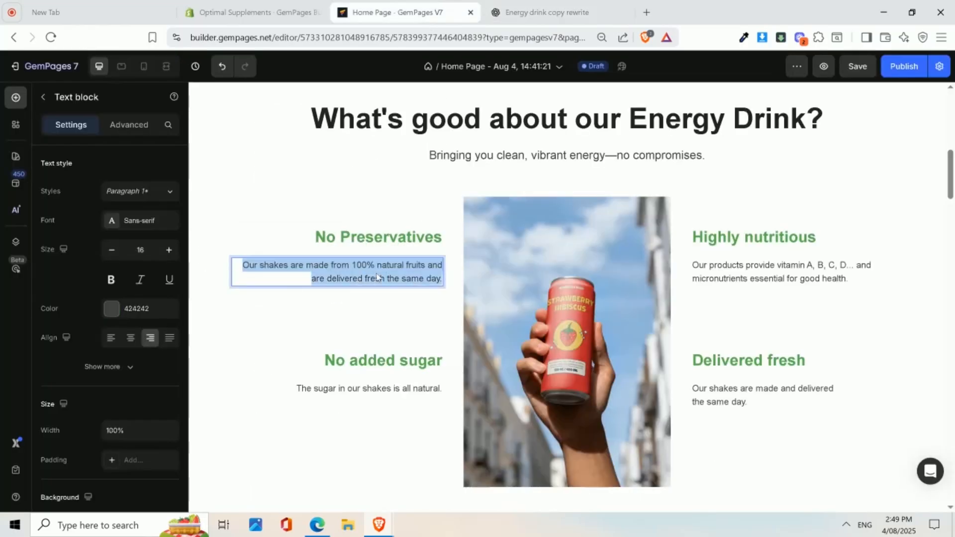
pyautogui.hotkey('ctrl', 'v')
pyautogui.hotkey('ctrl', 's')
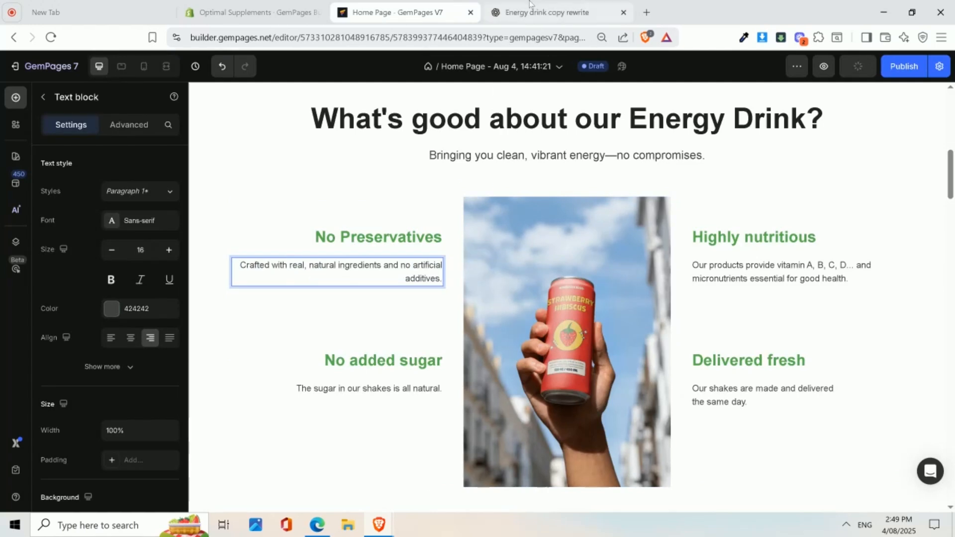
# - Set the text color of the "No Preservatives" benefit heading to the suggested orange E4893A
pyautogui.click(547, 12)
pyautogui.click(416, 5)
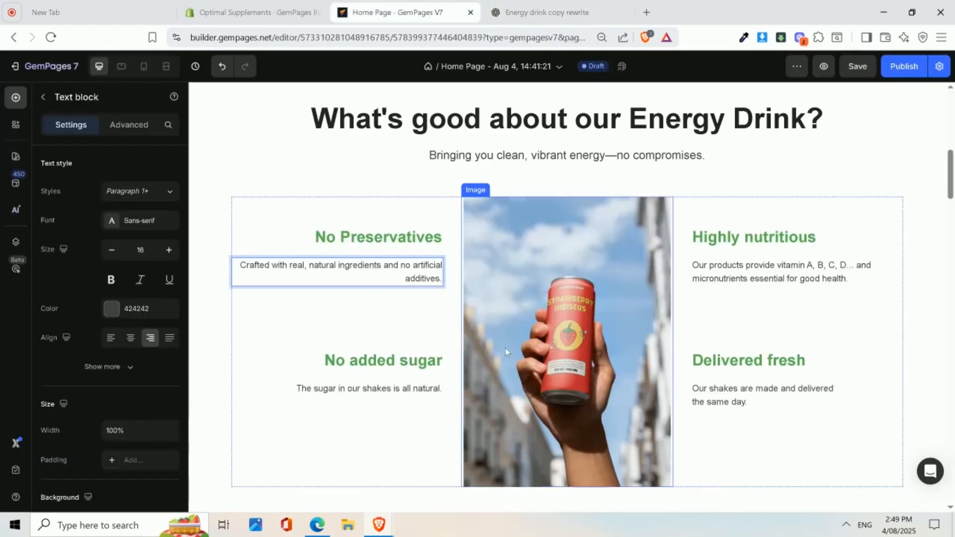
pyautogui.click(370, 237)
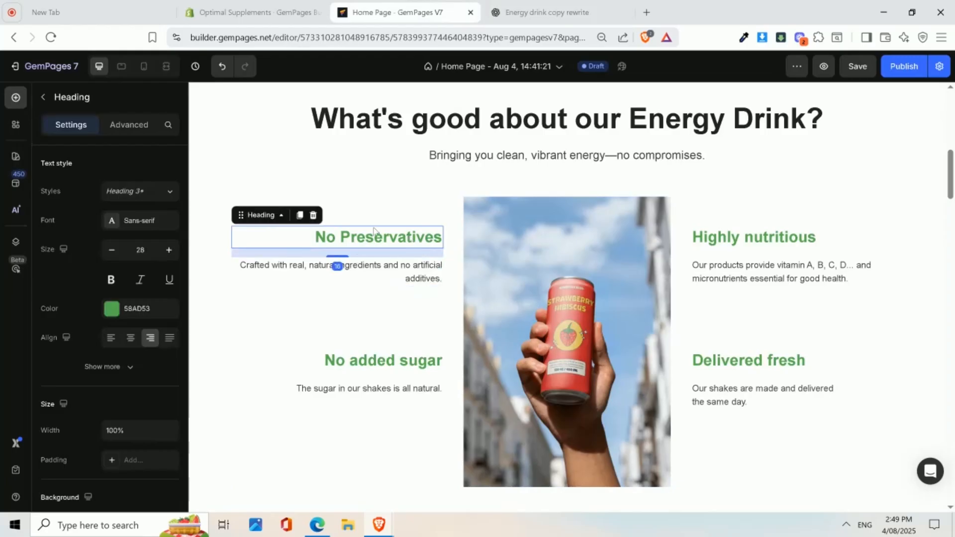
pyautogui.click(112, 309)
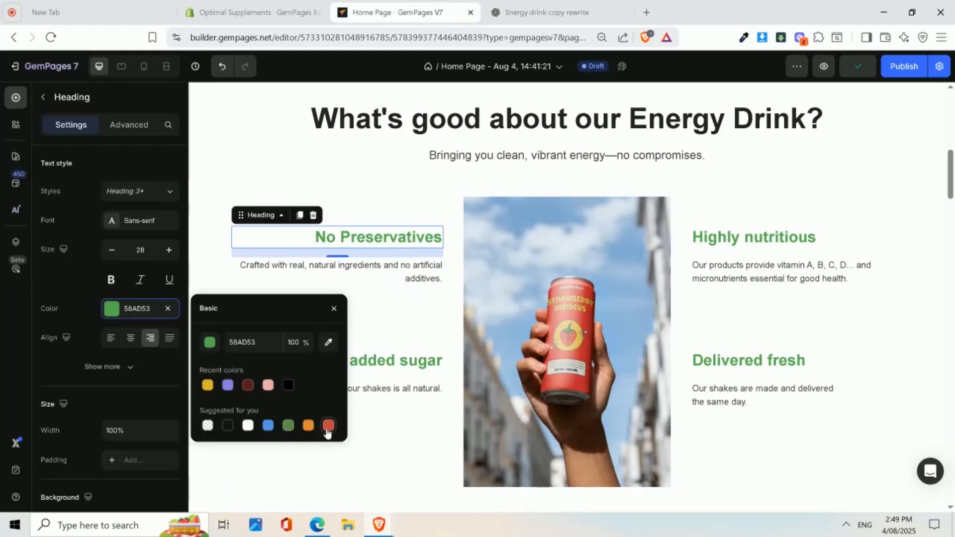
pyautogui.click(308, 425)
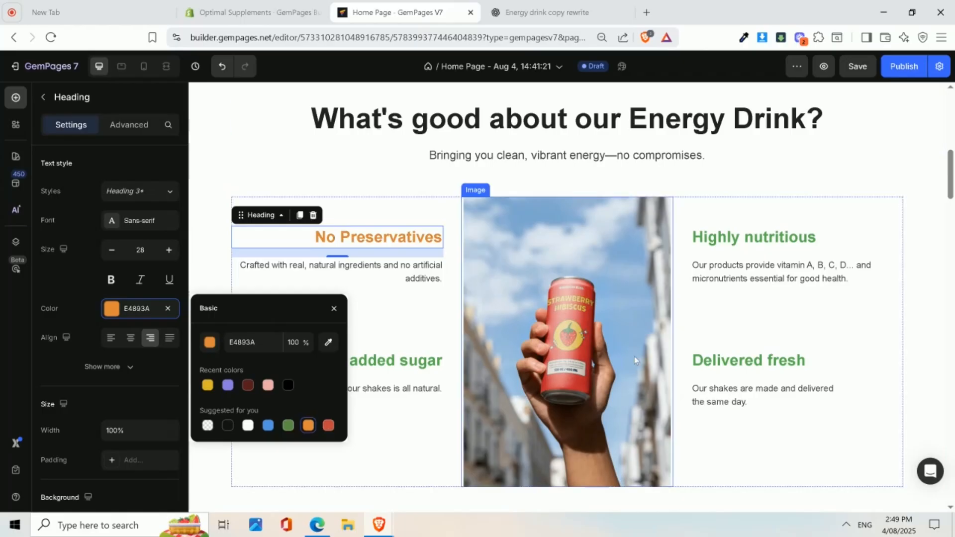
# - Set the text color of the "What's good about our Energy Drink?" section heading to the suggested orange E4893A
pyautogui.click(569, 128)
pyautogui.scroll(-6, 100, 351)
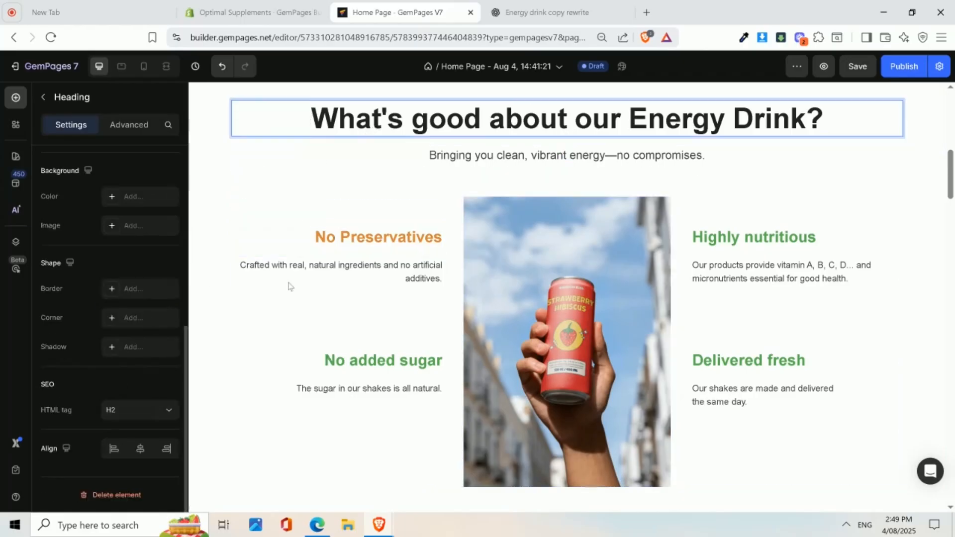
pyautogui.click(420, 93)
pyautogui.click(428, 114)
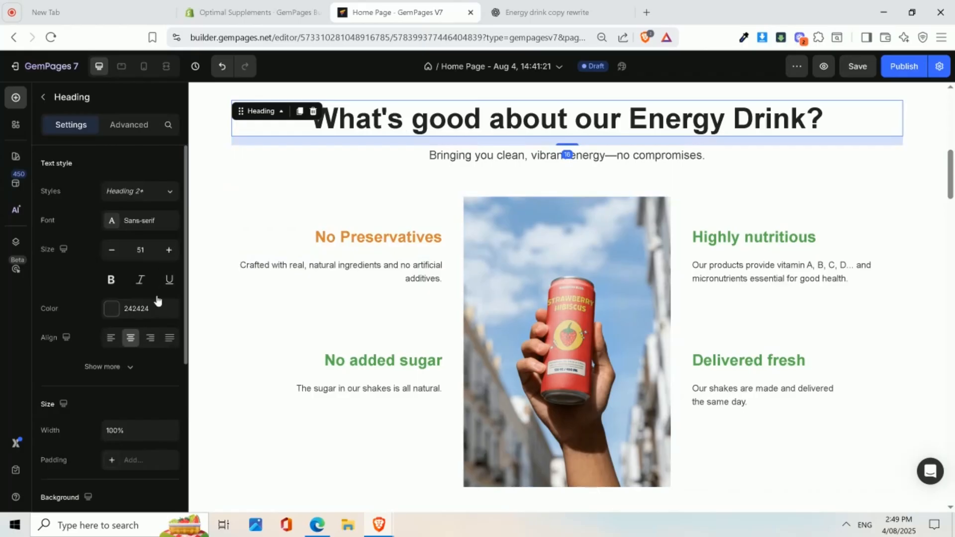
pyautogui.click(121, 309)
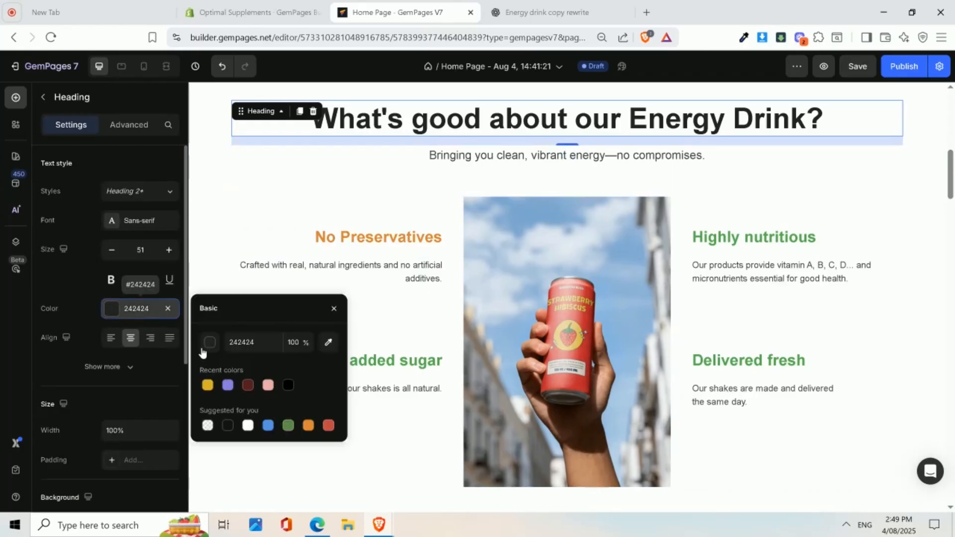
pyautogui.click(308, 425)
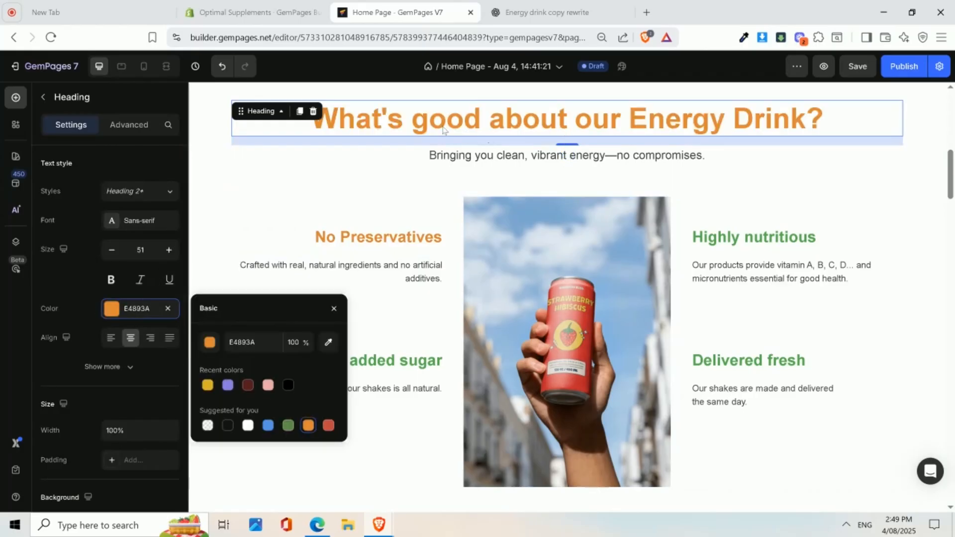
# - Try the section heading in all capitals, and settle on the Aa transform that capitalizes each word
pyautogui.scroll(-6, 82, 401)
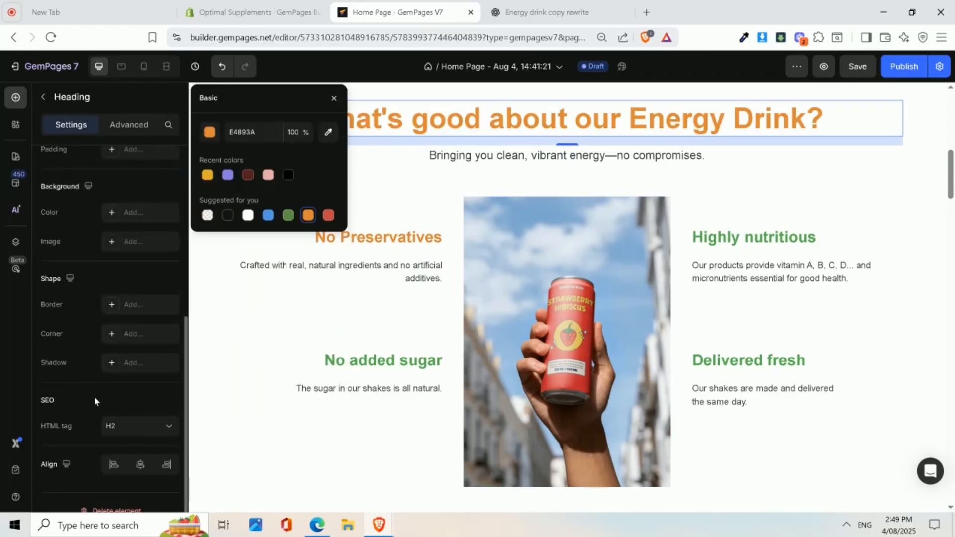
pyautogui.scroll(-1, 94, 396)
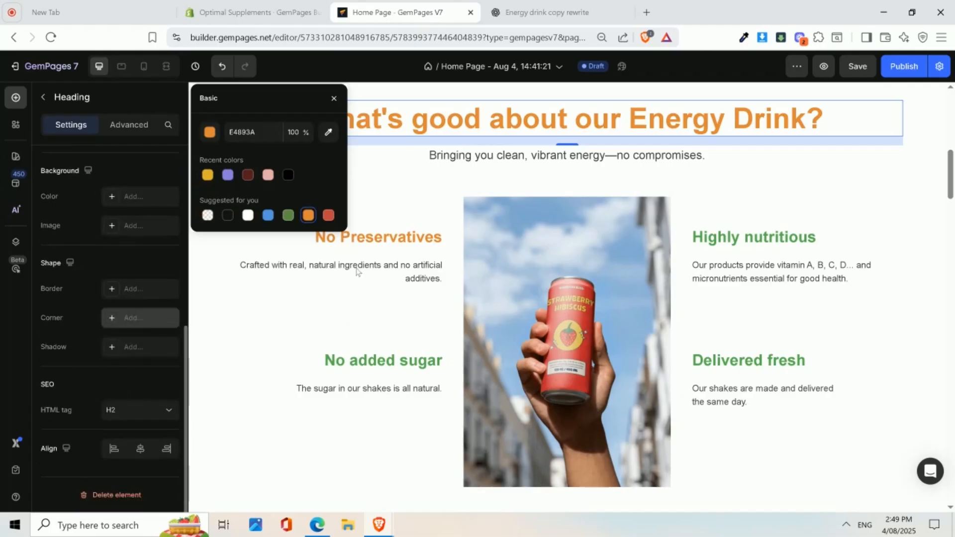
pyautogui.scroll(6, 105, 244)
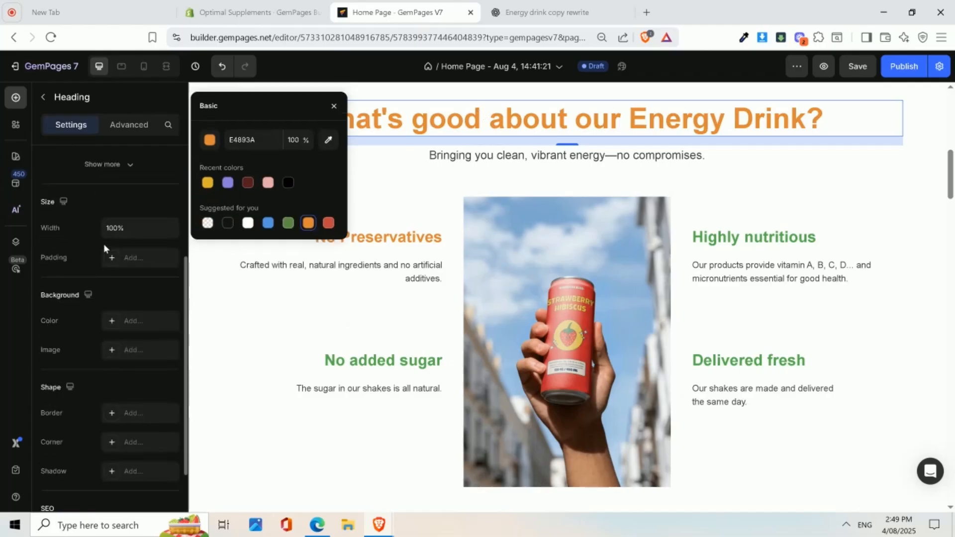
pyautogui.scroll(-6, 118, 271)
pyautogui.scroll(6, 118, 271)
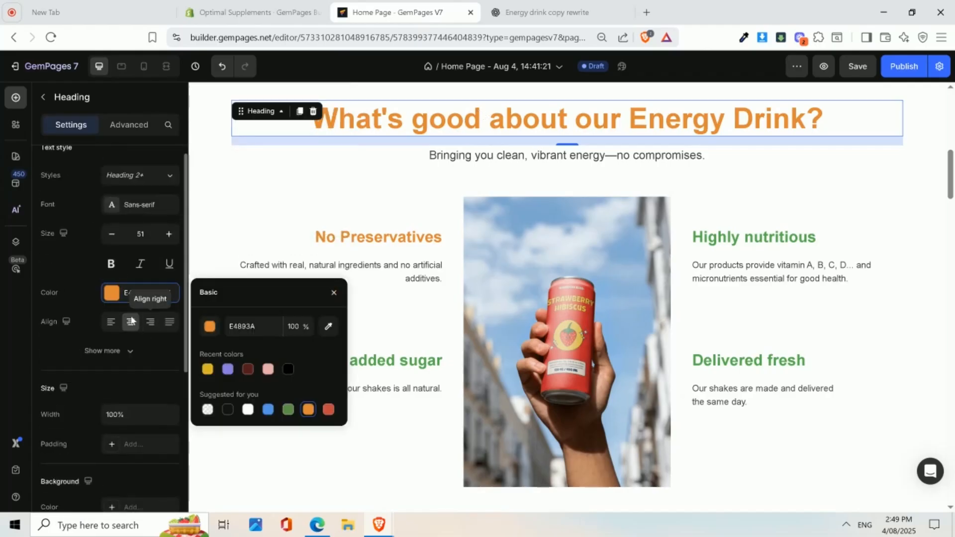
pyautogui.click(126, 349)
pyautogui.scroll(-1, 126, 377)
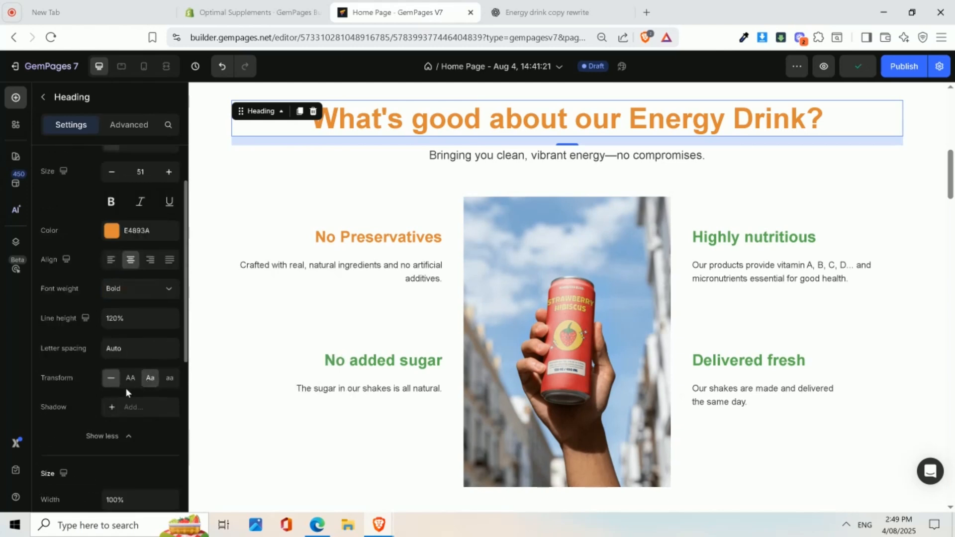
pyautogui.click(130, 379)
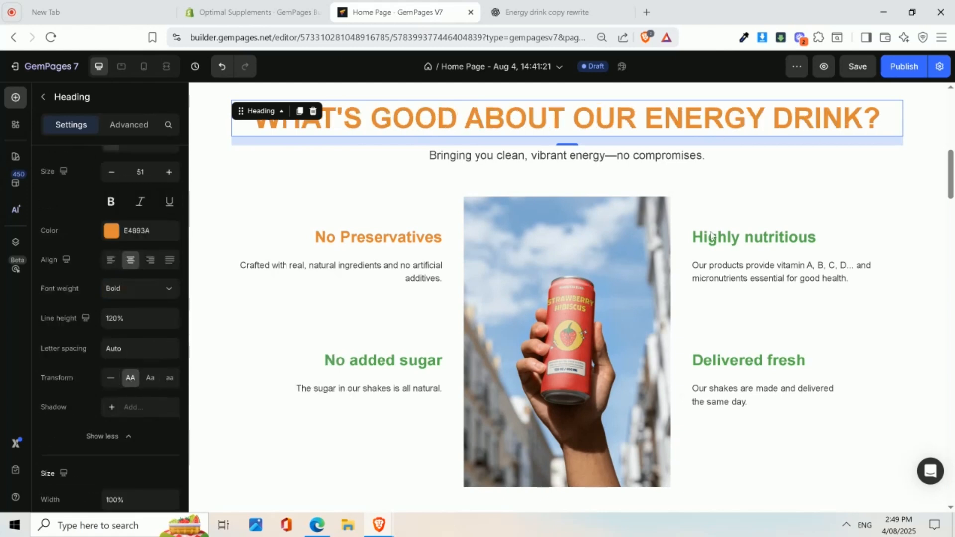
pyautogui.scroll(2, 402, 268)
pyautogui.click(150, 378)
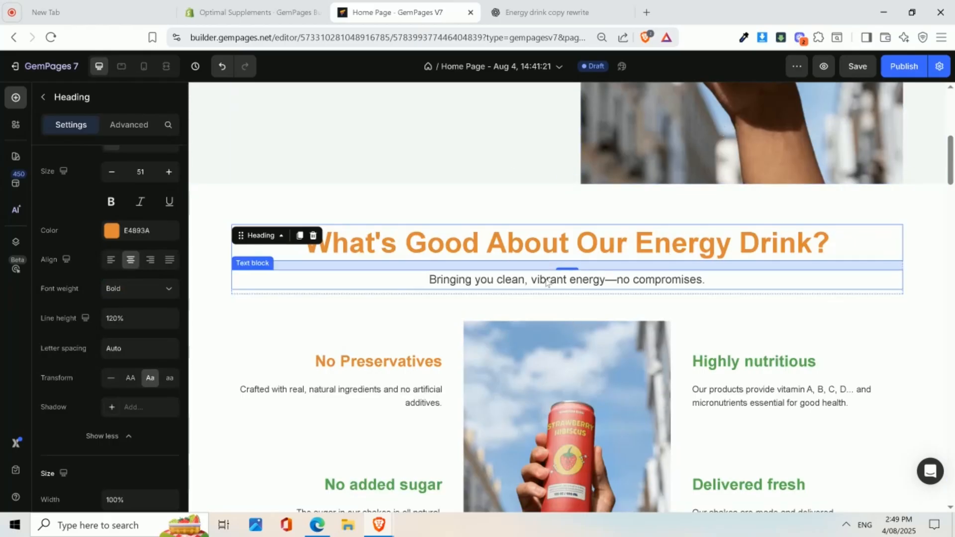
# - Make the subheading "Bringing you clean, vibrant energy—no compromises." bold
pyautogui.doubleClick(561, 279)
pyautogui.click(472, 255)
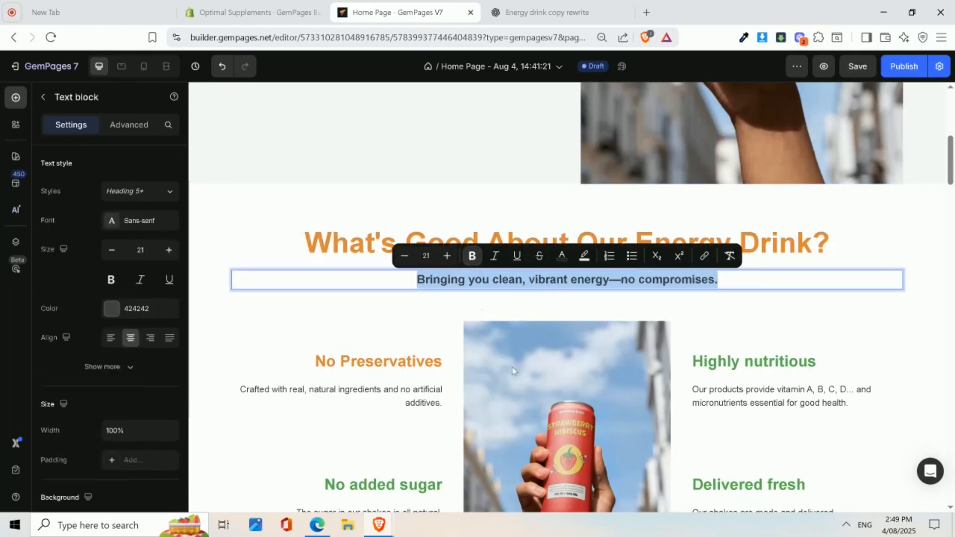
pyautogui.click(542, 294)
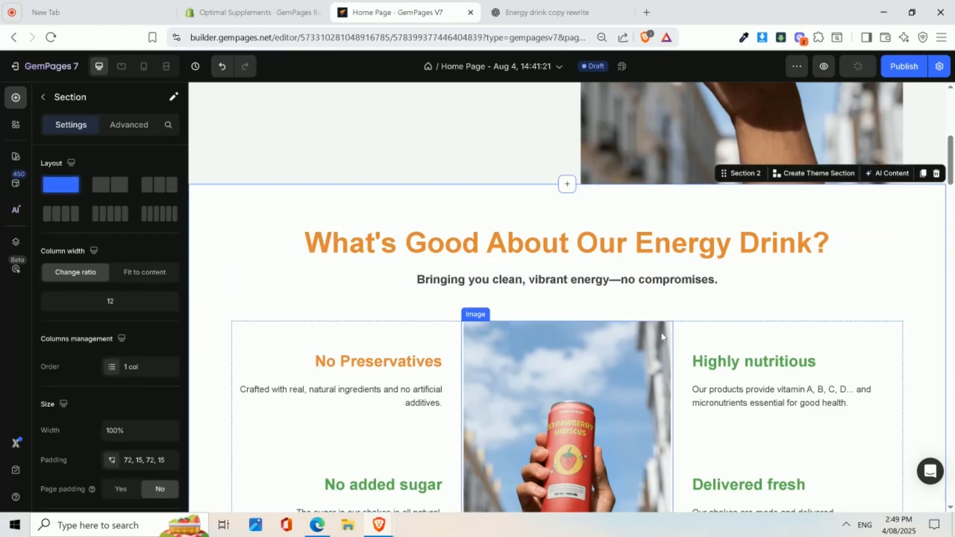
# - Replace the "Best sellers" heading above the product grid with "Featured Products"
pyautogui.scroll(-5, 726, 224)
pyautogui.scroll(4, 613, 261)
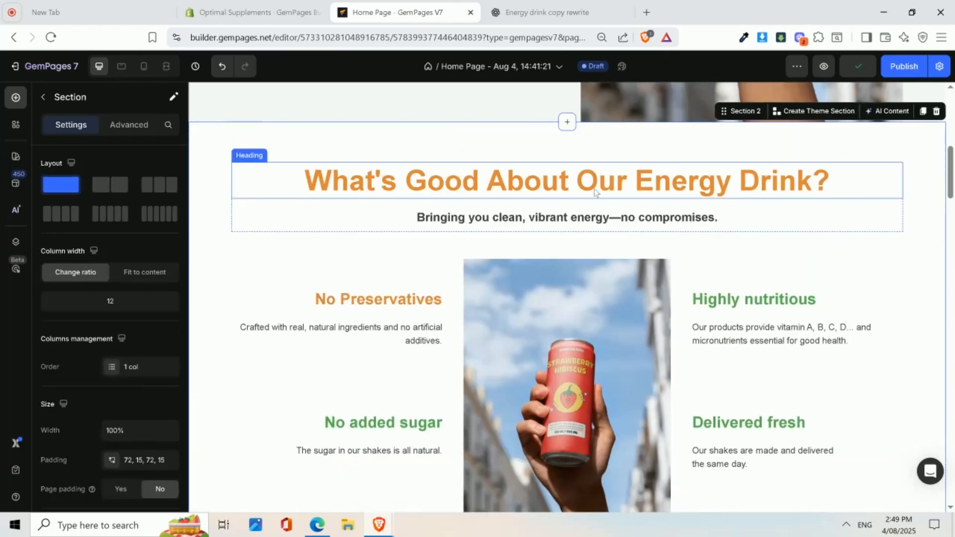
pyautogui.scroll(7, 796, 174)
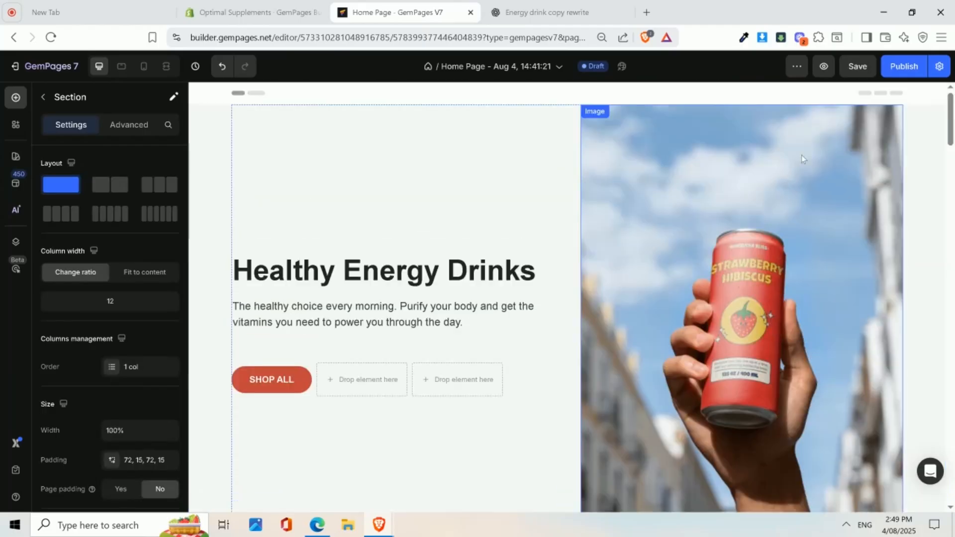
pyautogui.scroll(-6, 806, 158)
pyautogui.scroll(-10, 812, 151)
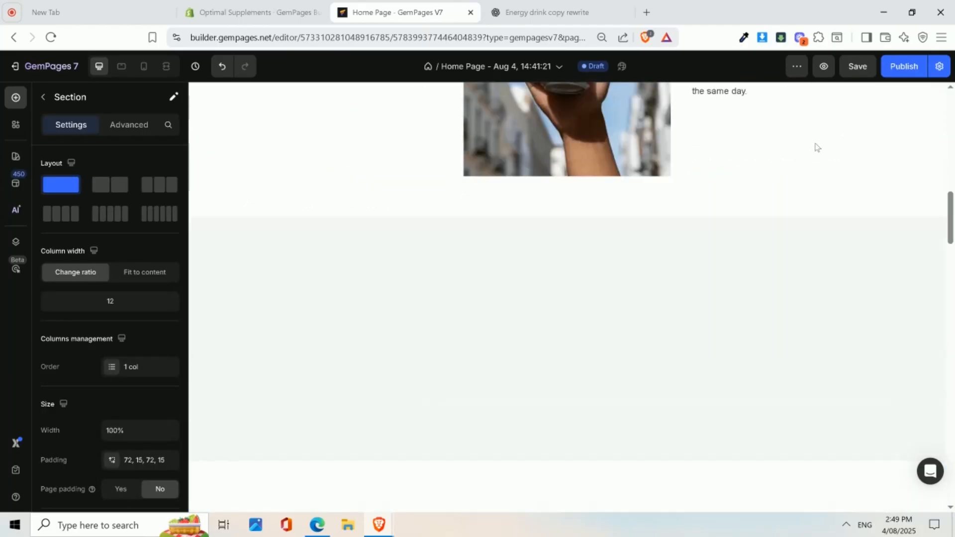
pyautogui.scroll(-3, 814, 145)
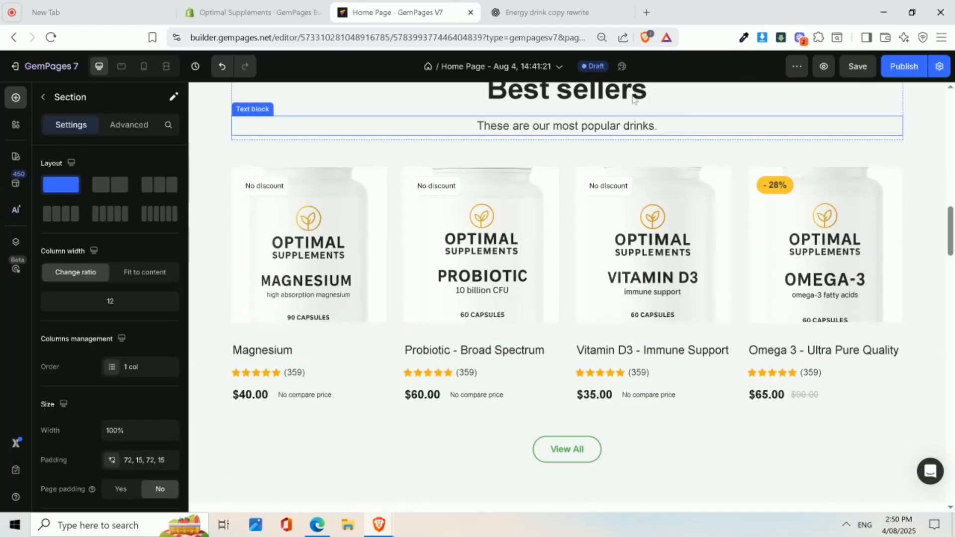
pyautogui.scroll(3, 576, 110)
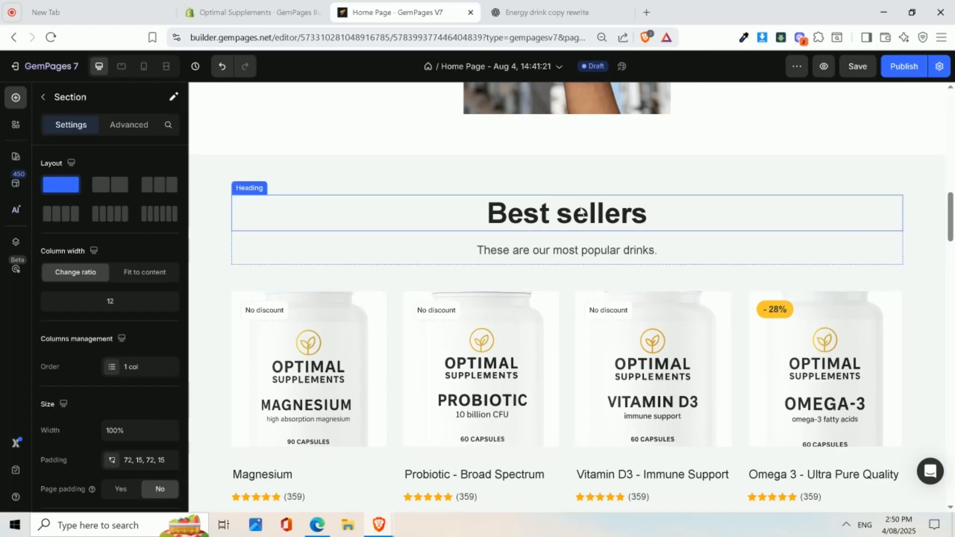
pyautogui.tripleClick(562, 219)
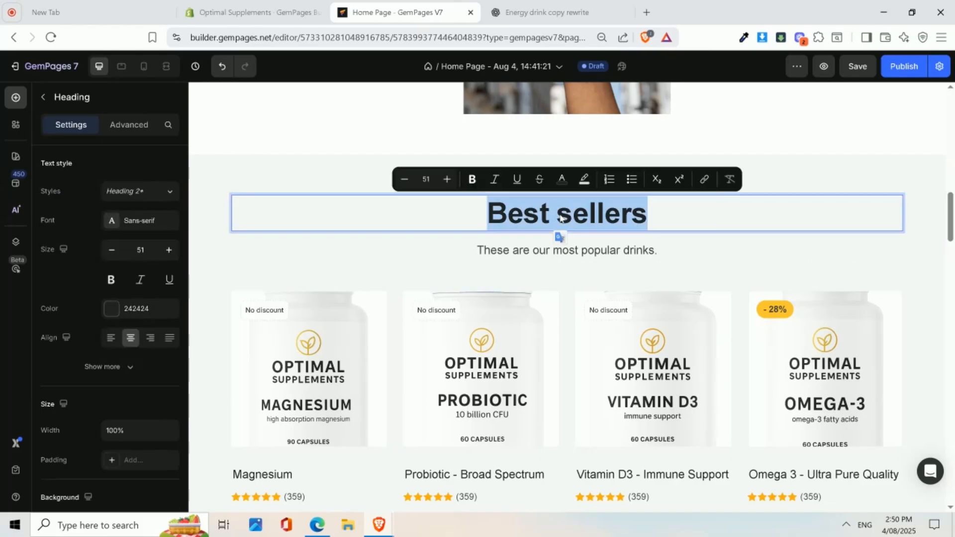
pyautogui.write('Featured ')
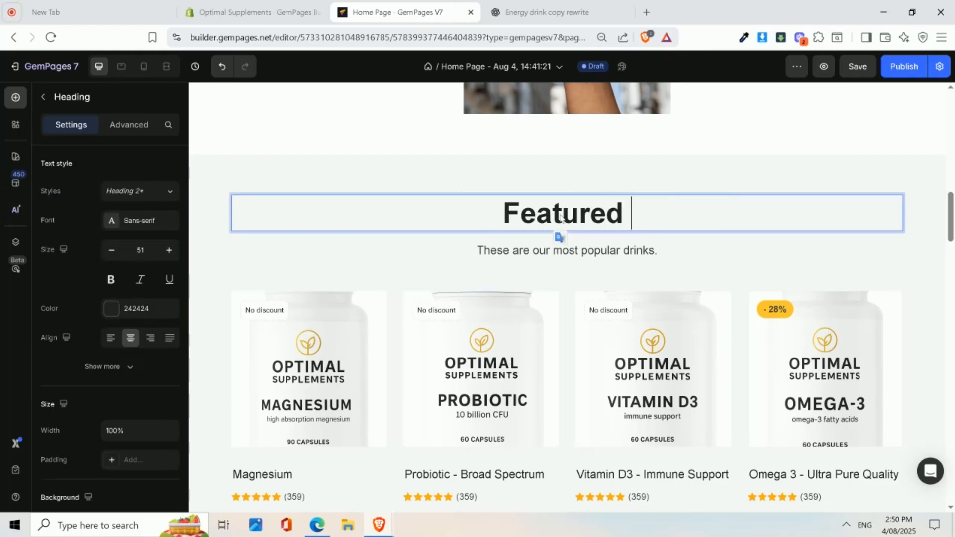
pyautogui.write('Products')
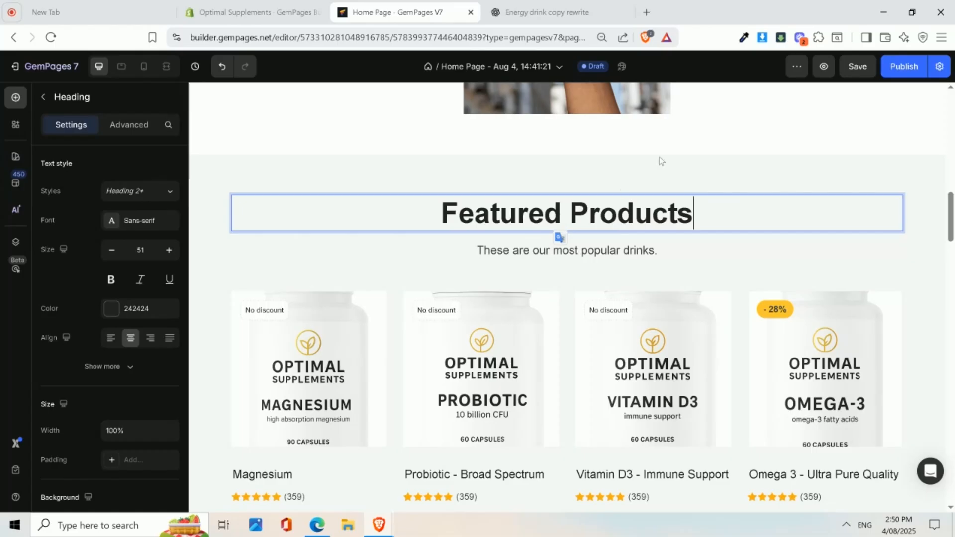
# - Delete the "These are our most popular drinks." text block under the Featured Products heading
pyautogui.click(559, 248)
pyautogui.rightClick(621, 251)
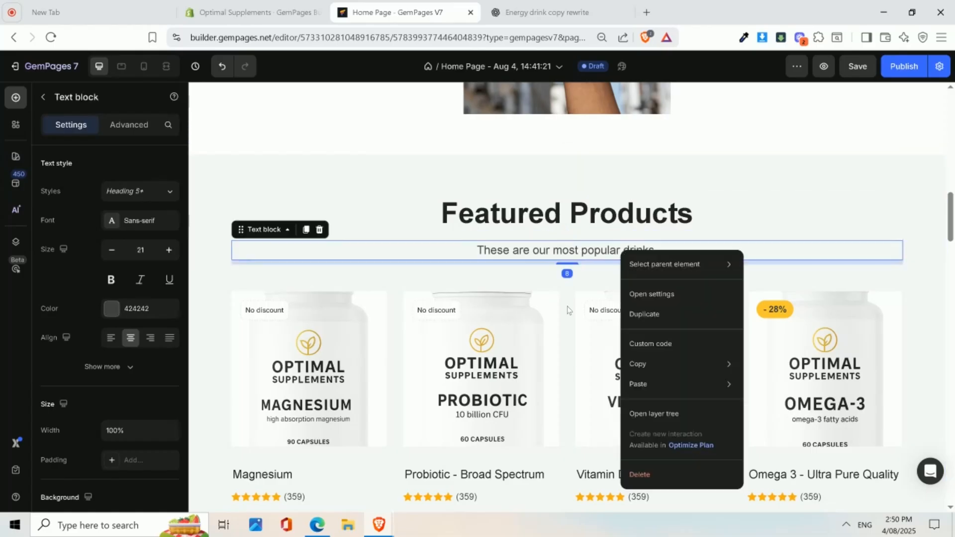
pyautogui.click(641, 475)
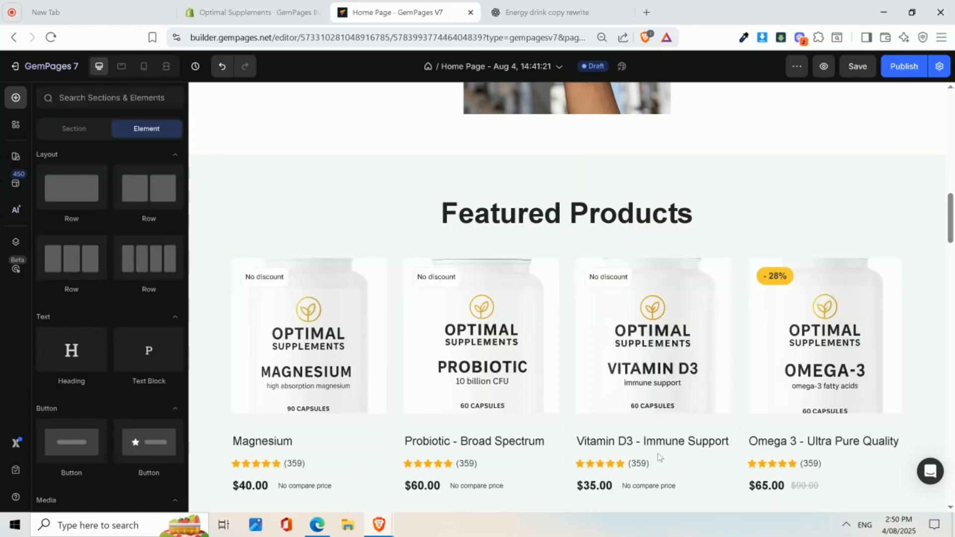
# - Delete the View All button below the featured products
pyautogui.scroll(-5, 608, 228)
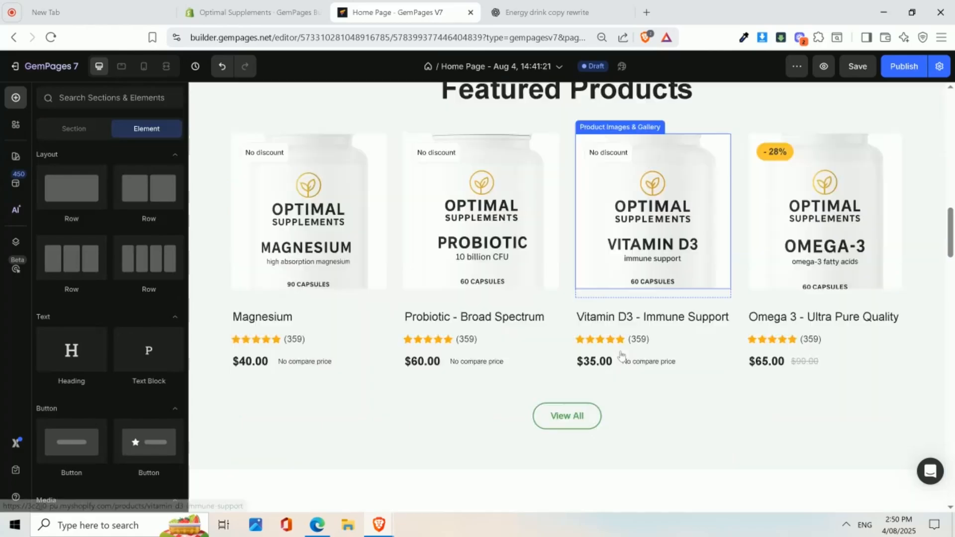
pyautogui.scroll(-4, 591, 256)
pyautogui.scroll(3, 622, 241)
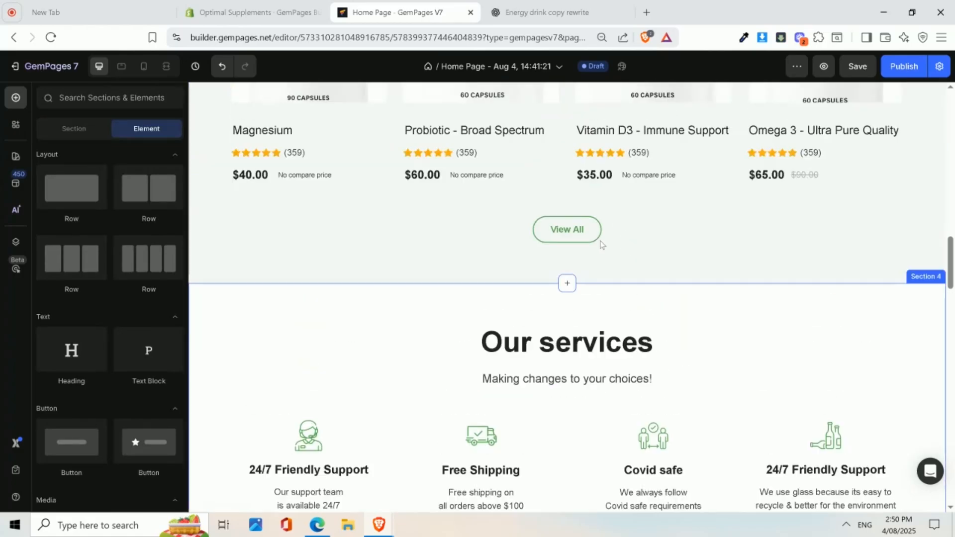
pyautogui.click(631, 224)
pyautogui.rightClick(629, 227)
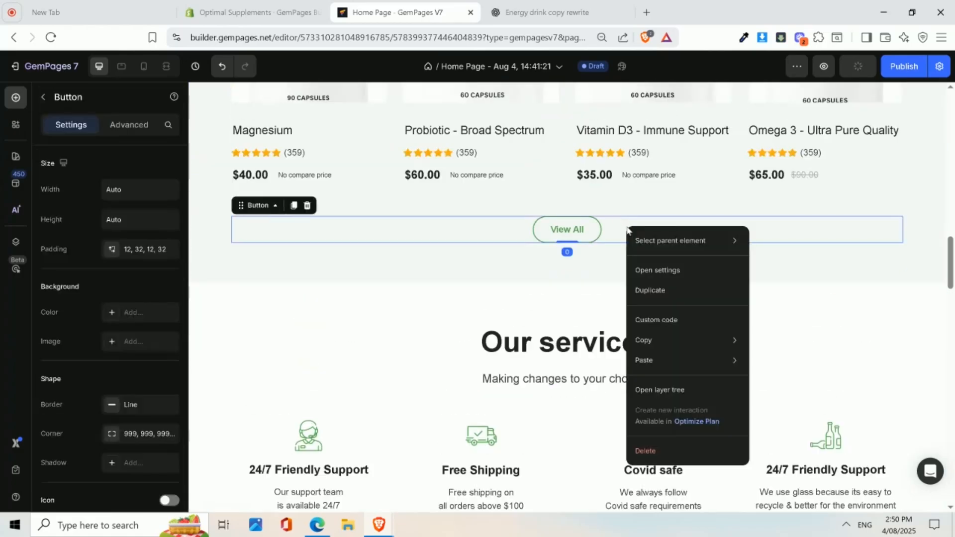
pyautogui.click(647, 451)
# - Examine the "Our services" heading and the subtext below it
pyautogui.scroll(-3, 611, 305)
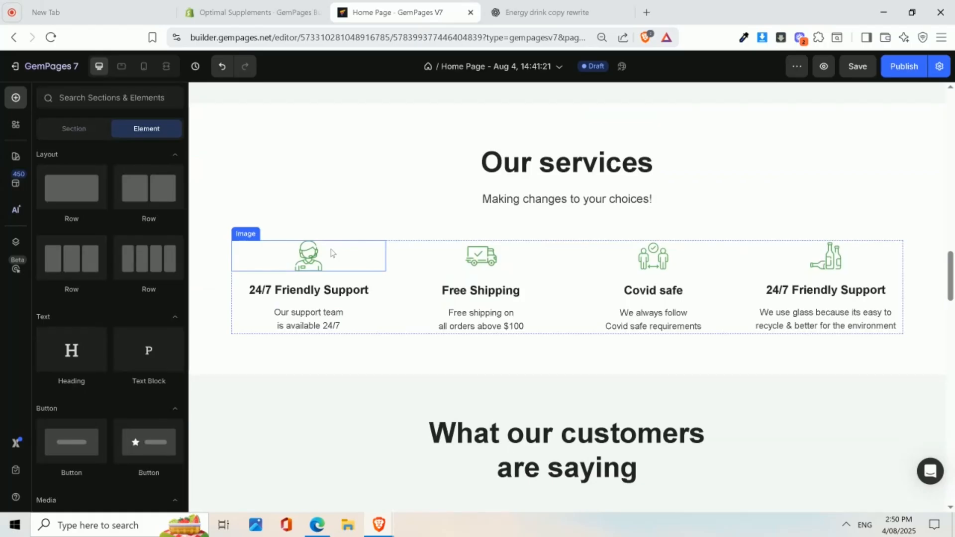
pyautogui.doubleClick(574, 164)
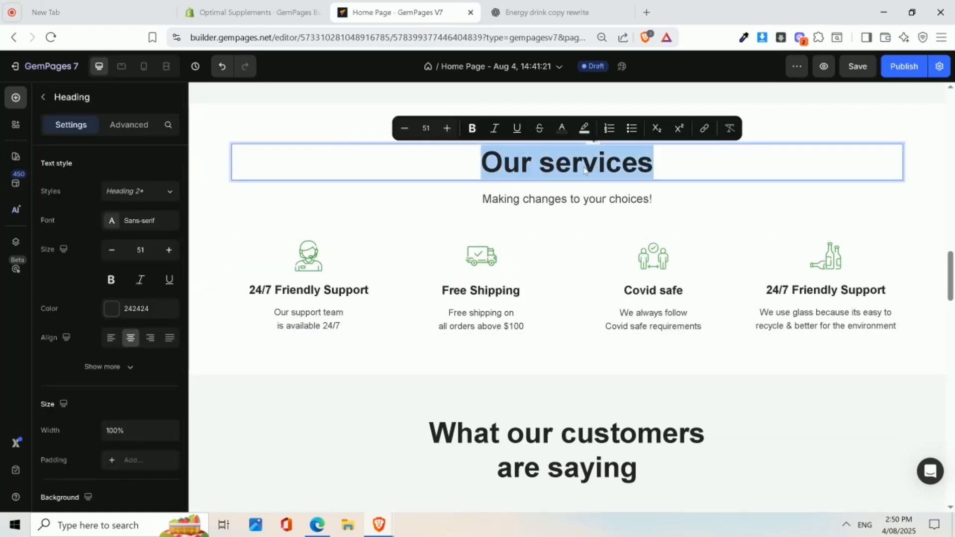
pyautogui.click(582, 196)
pyautogui.click(588, 171)
pyautogui.click(586, 200)
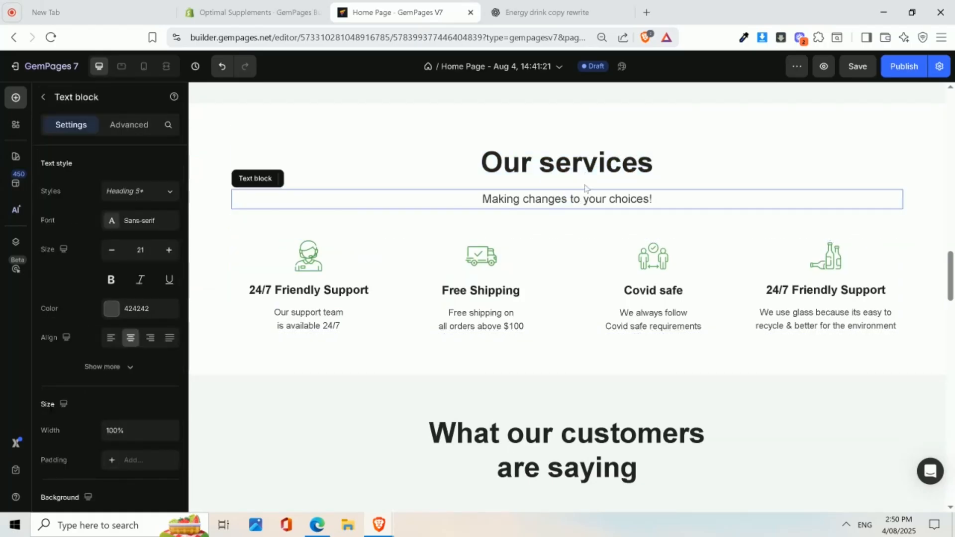
pyautogui.click(602, 166)
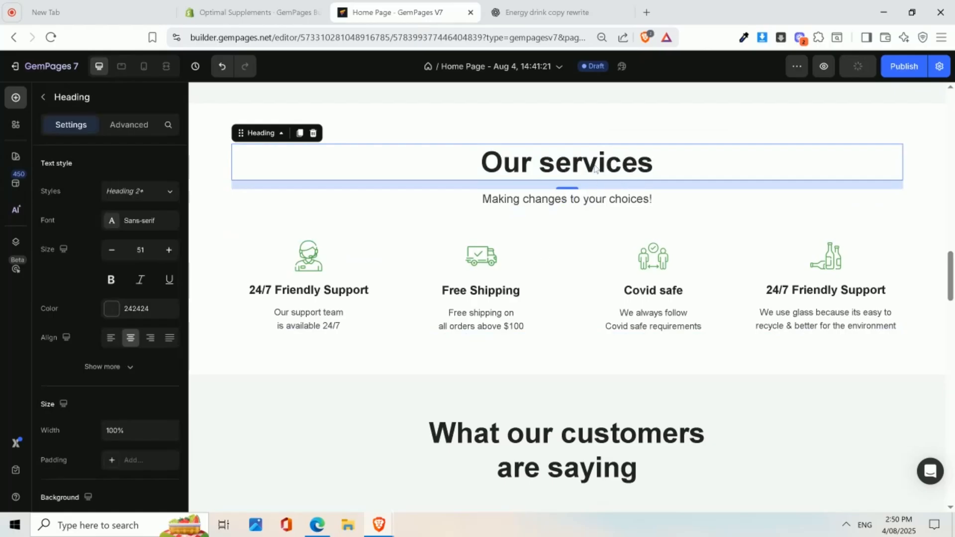
# - Replace the support agent icon in the first "Our services" column with nutrition-plan.png from the gallery
pyautogui.click(306, 265)
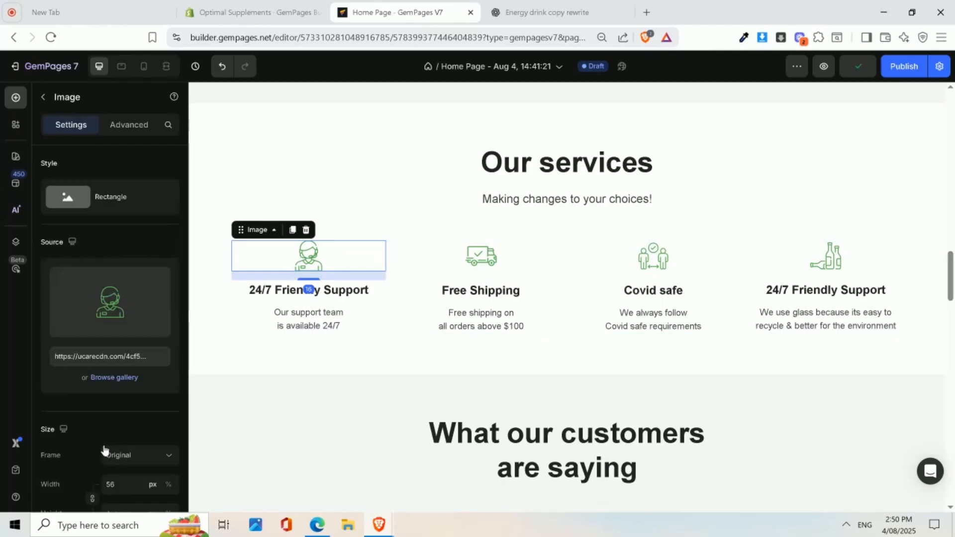
pyautogui.click(115, 377)
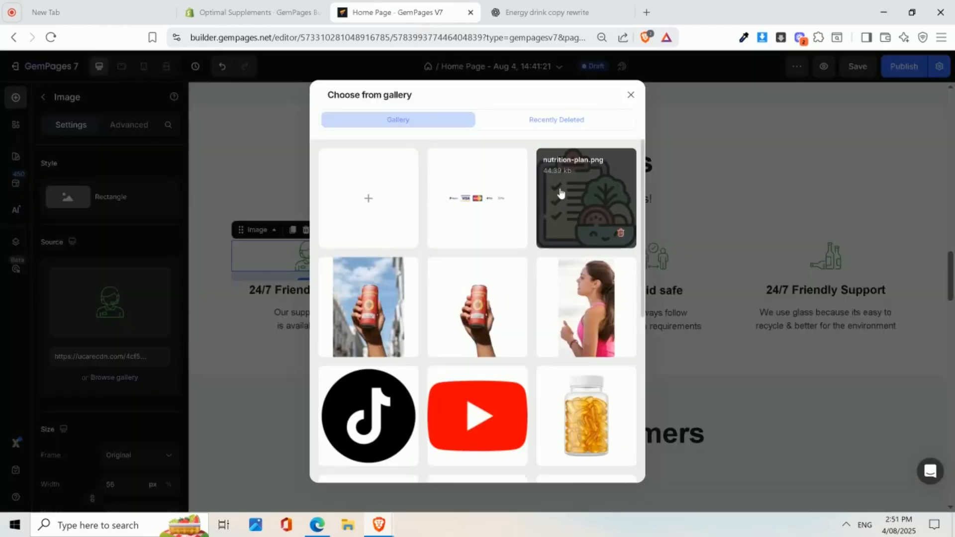
pyautogui.click(589, 198)
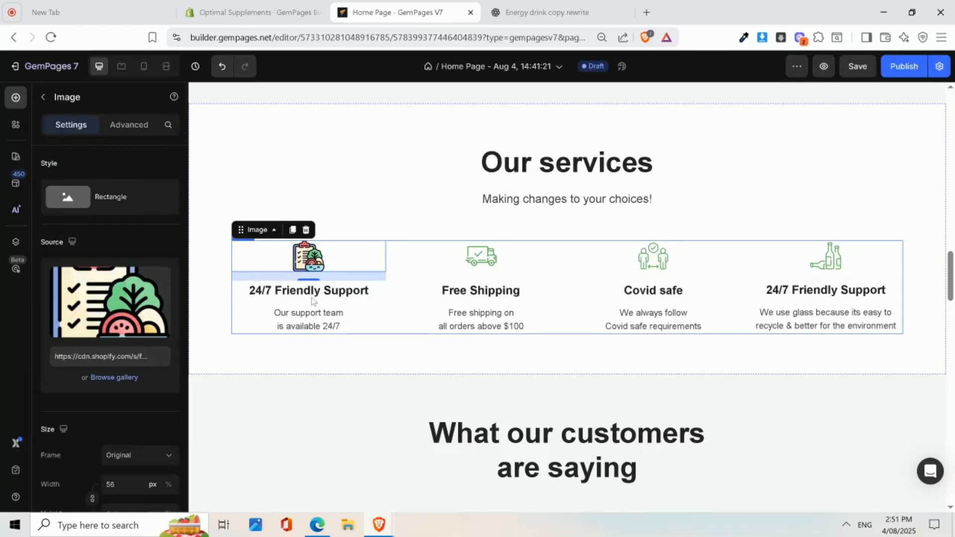
# - Look up nutrition icons on Flaticon in a new browser tab, and return to the GemPages editor
pyautogui.click(647, 12)
pyautogui.write('flat')
pyautogui.press('Return')
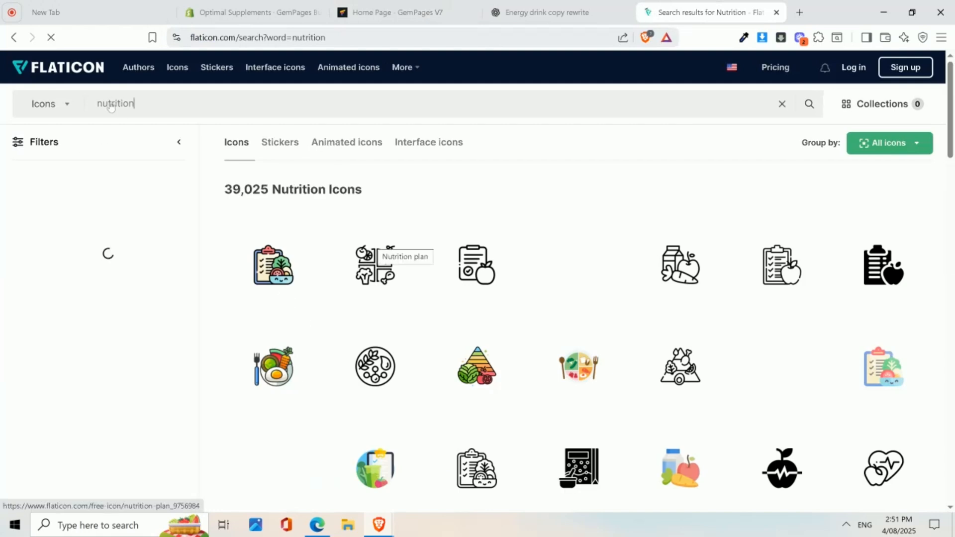
pyautogui.click(367, 13)
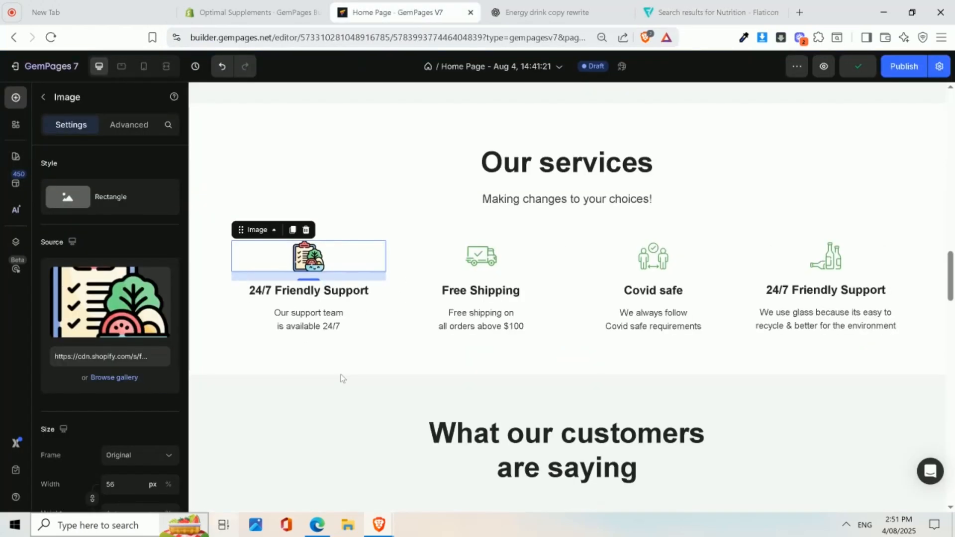
# - Replace the "24/7 Friendly Support" title under the nutrition icon with "Nutrionist Approved"
pyautogui.click(323, 291)
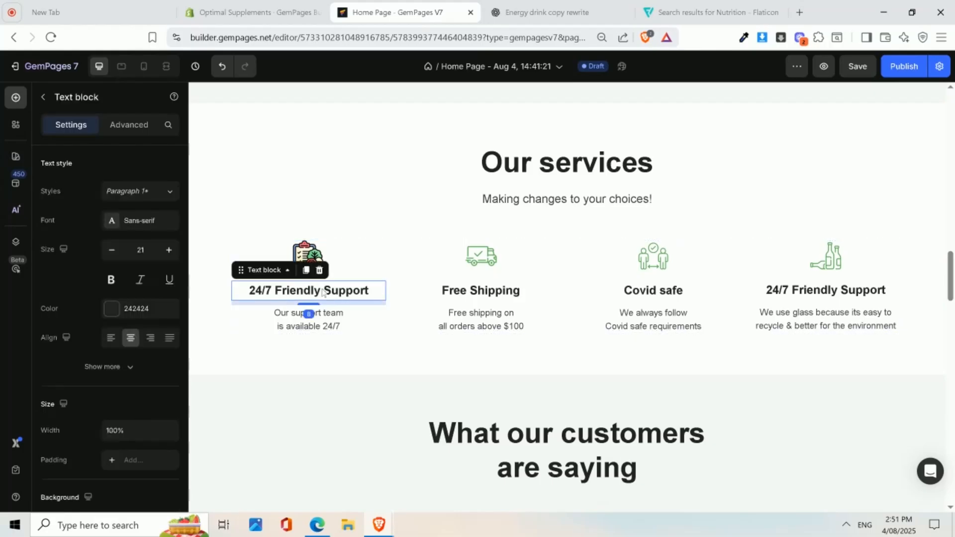
pyautogui.doubleClick(328, 296)
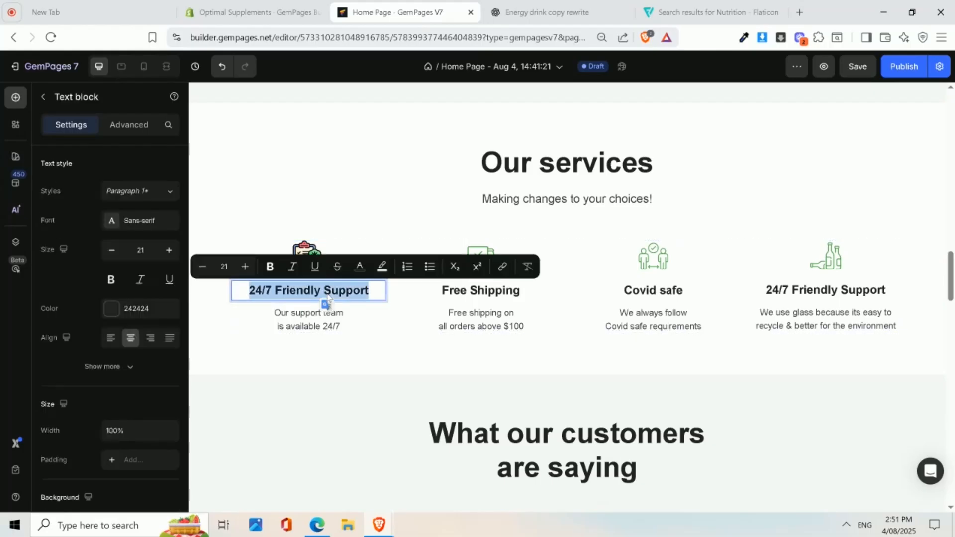
pyautogui.write('Nutr')
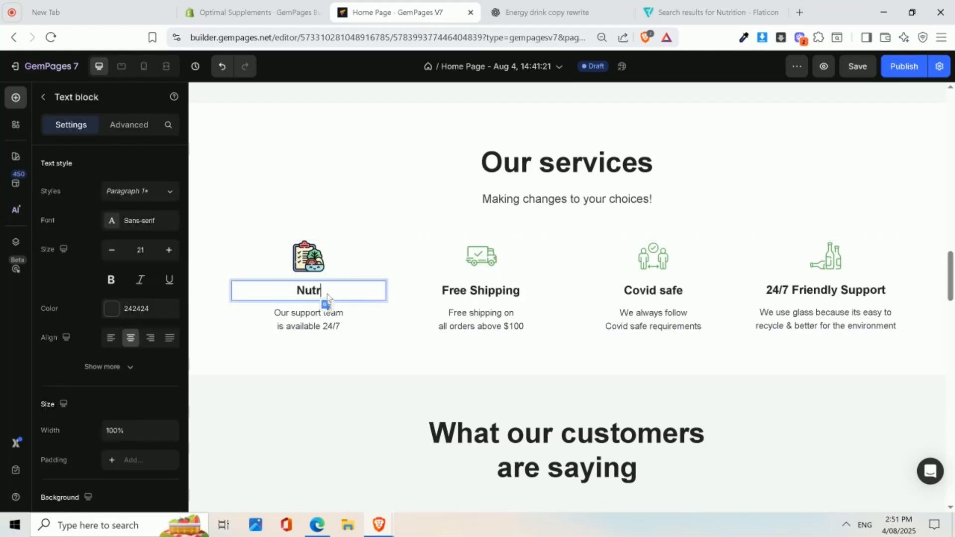
pyautogui.write('ionist Approved')
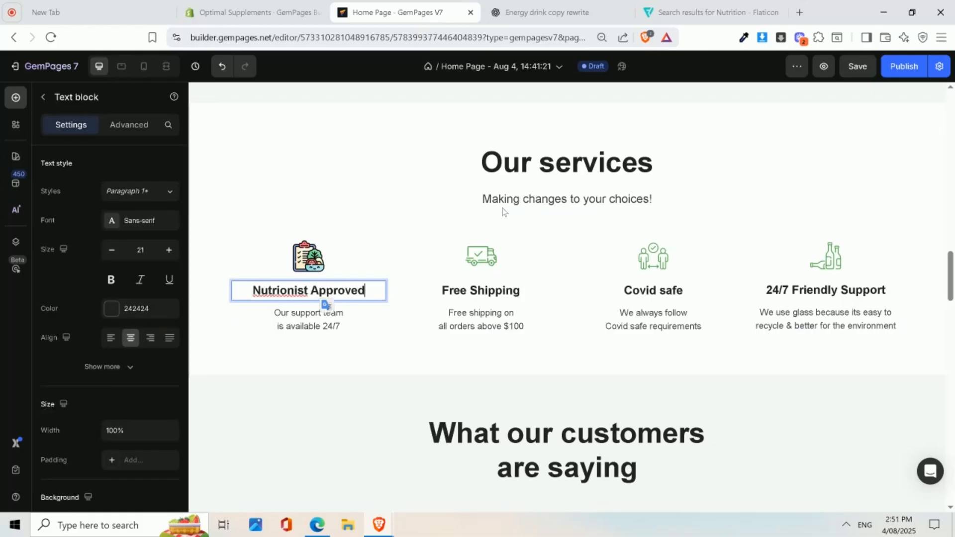
# - Examine the "What our customers are saying" section, including the images on its three testimonial cards
pyautogui.scroll(-5, 666, 207)
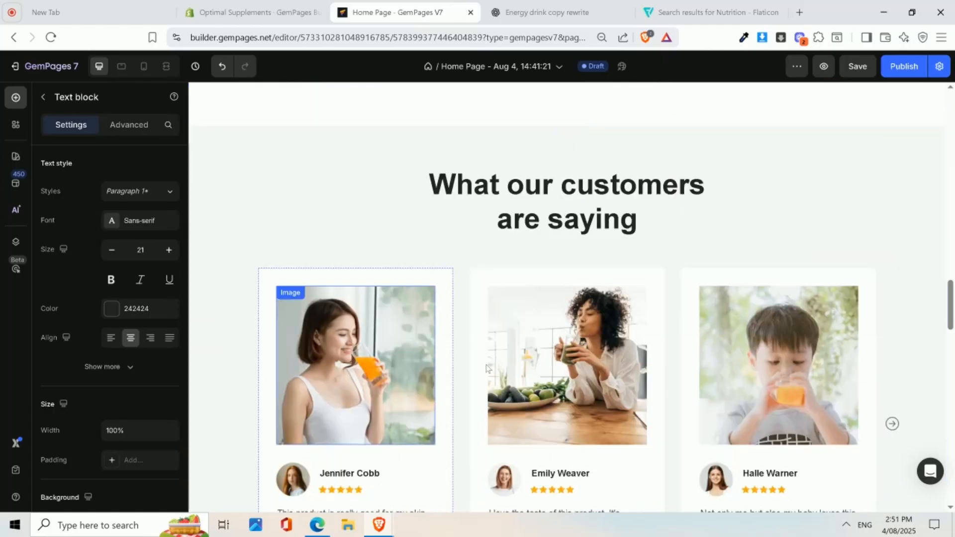
pyautogui.scroll(-6, 654, 174)
pyautogui.scroll(2, 660, 212)
pyautogui.scroll(3, 446, 293)
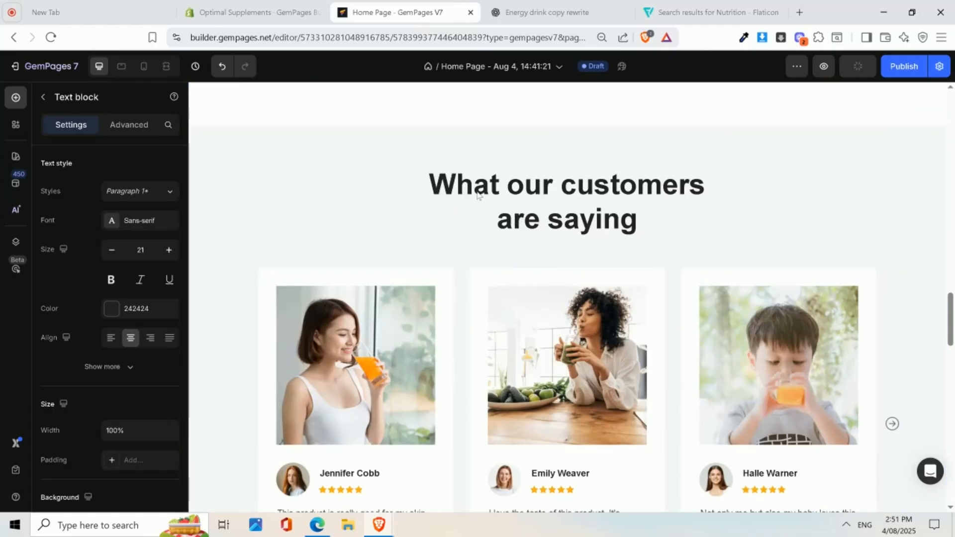
pyautogui.scroll(-3, 656, 278)
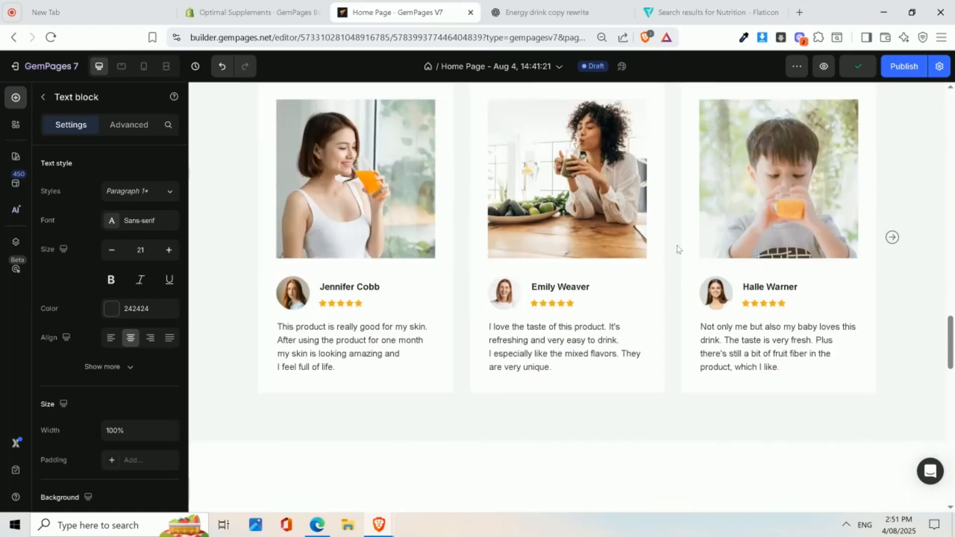
pyautogui.scroll(2, 671, 248)
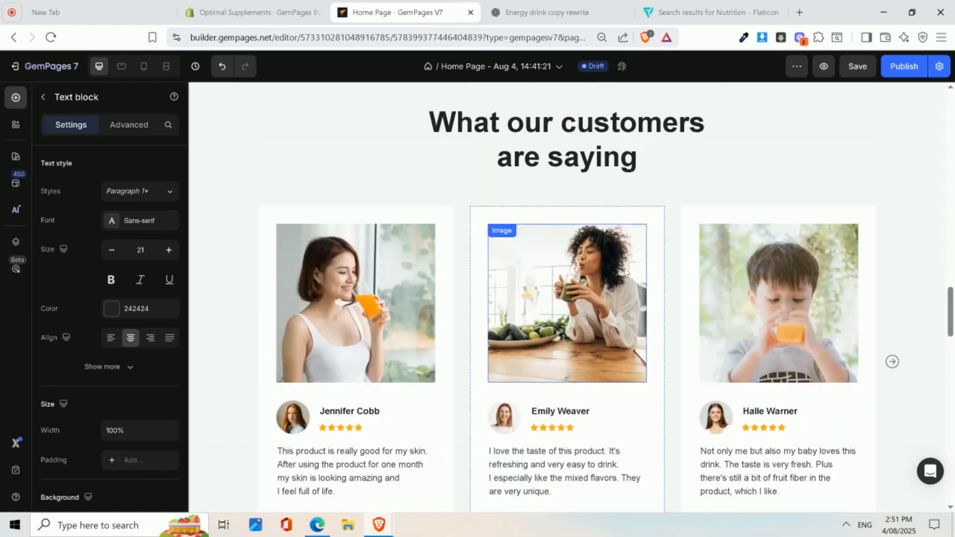
pyautogui.click(367, 298)
pyautogui.click(562, 294)
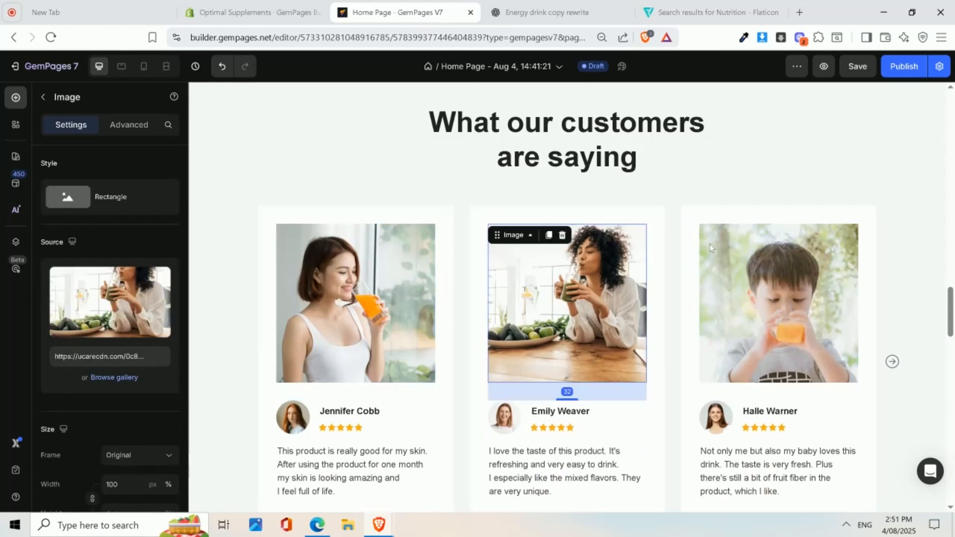
pyautogui.click(771, 299)
pyautogui.click(567, 300)
pyautogui.click(364, 303)
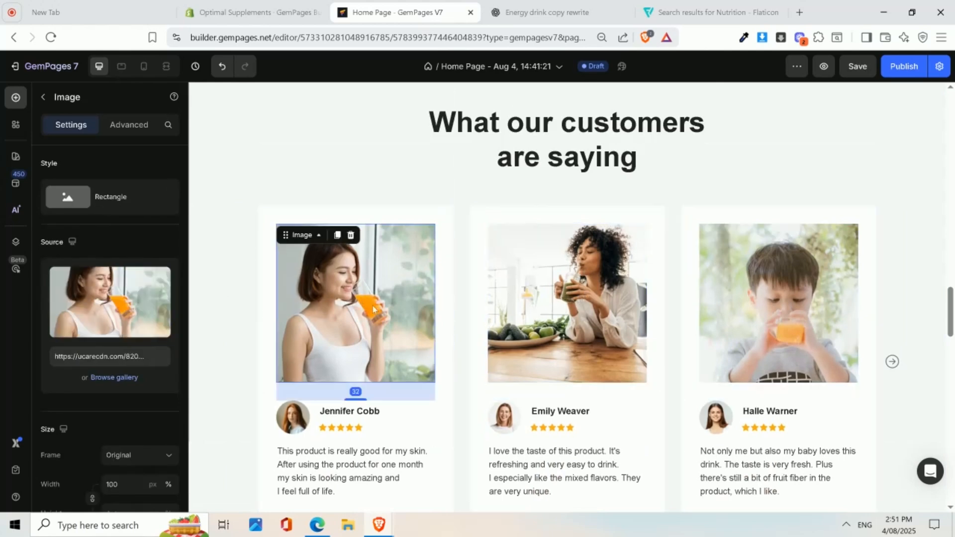
# - Delete the "What our customers are saying" section with the image testimonials
pyautogui.scroll(1, 555, 237)
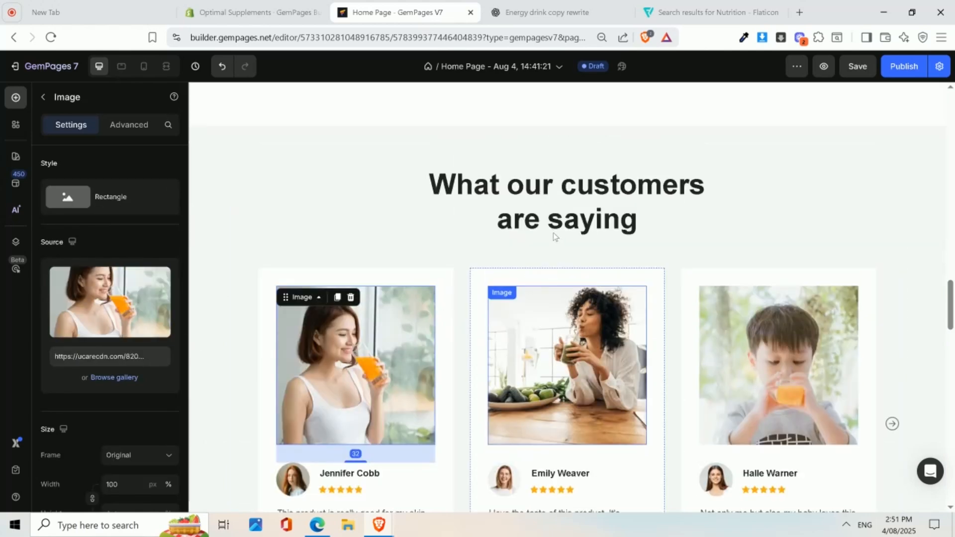
pyautogui.rightClick(451, 144)
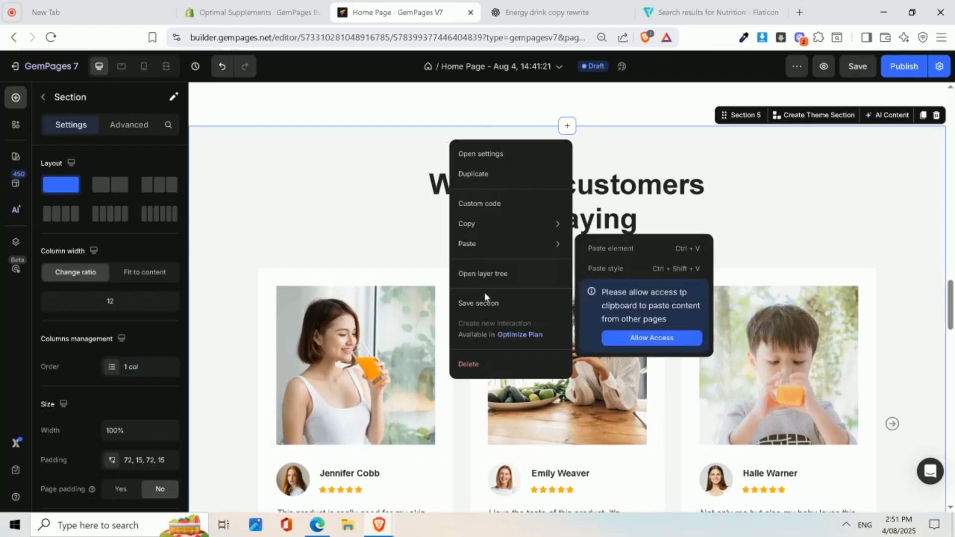
pyautogui.click(486, 365)
# - Insert the prebuilt testimonials section with two text review cards between "Our services" and "All products"
pyautogui.scroll(5, 576, 219)
pyautogui.scroll(-6, 571, 275)
pyautogui.scroll(-7, 584, 303)
pyautogui.scroll(5, 437, 243)
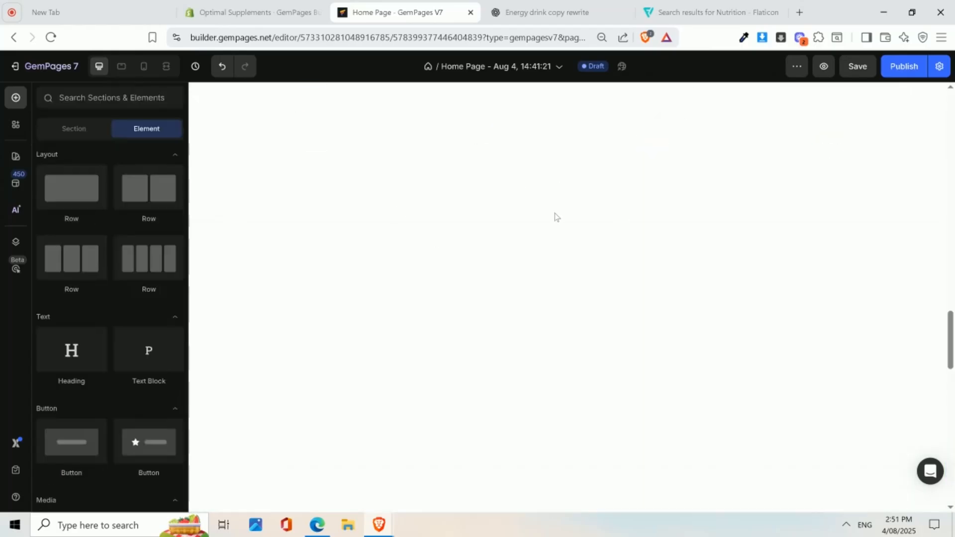
pyautogui.scroll(5, 566, 211)
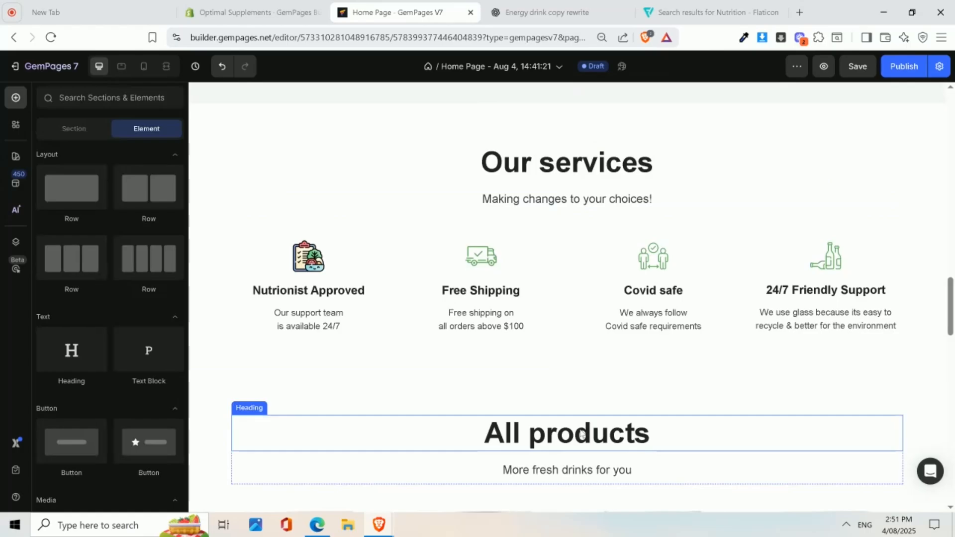
pyautogui.click(75, 129)
pyautogui.moveTo(104, 365)
pyautogui.moveTo(96, 413)
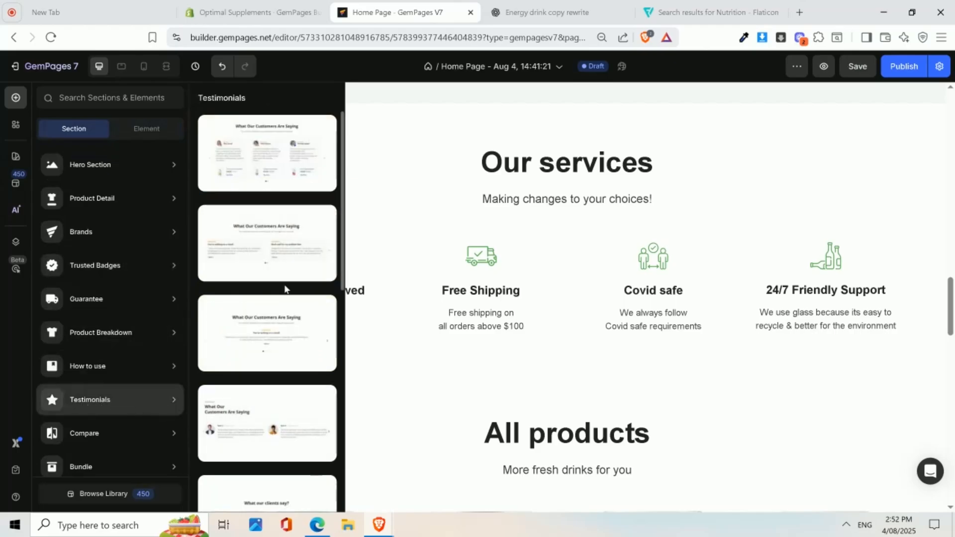
pyautogui.moveTo(508, 303); pyautogui.dragTo(545, 313)
pyautogui.scroll(-3, 539, 313)
pyautogui.scroll(4, 556, 316)
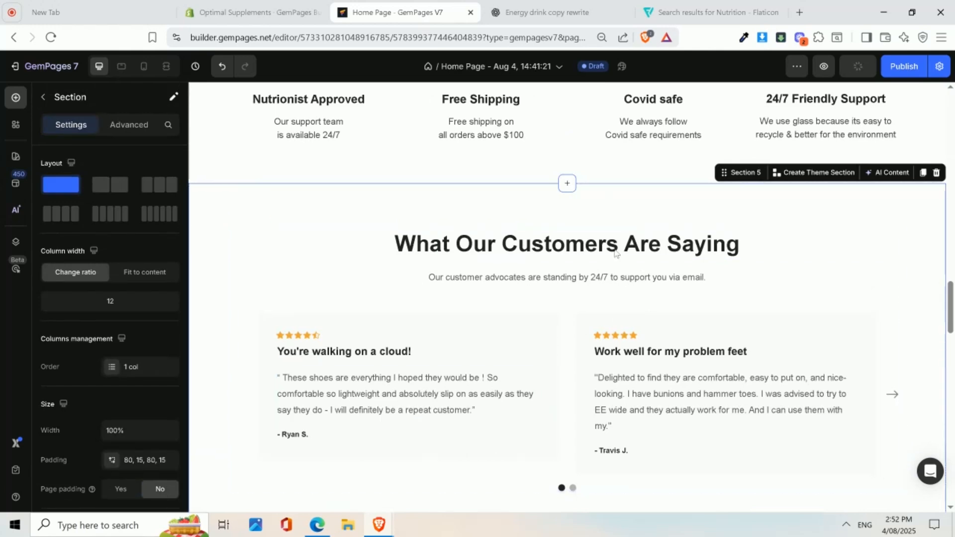
# - Clear the "You're walking on a cloud!" title in the first testimonial card and select its review text and reviewer name
pyautogui.doubleClick(521, 250)
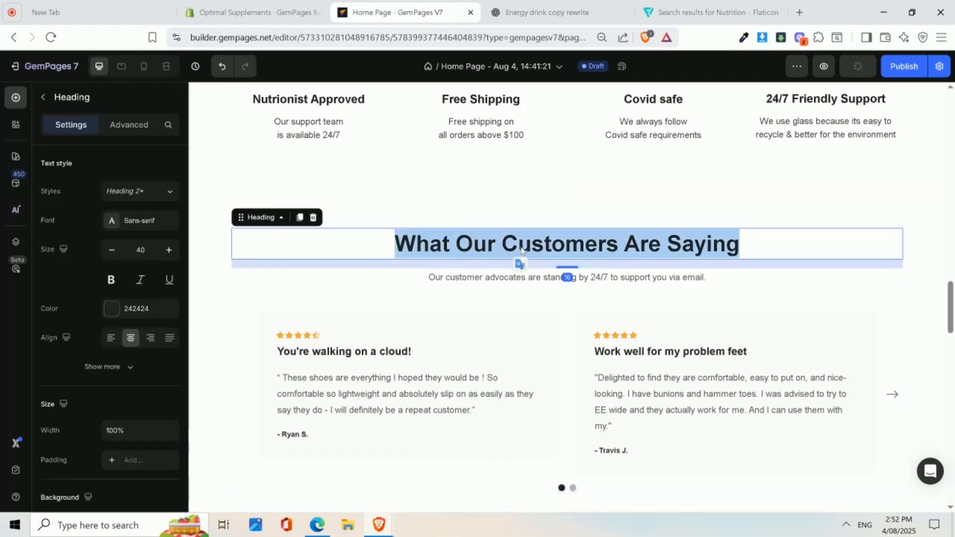
pyautogui.click(578, 277)
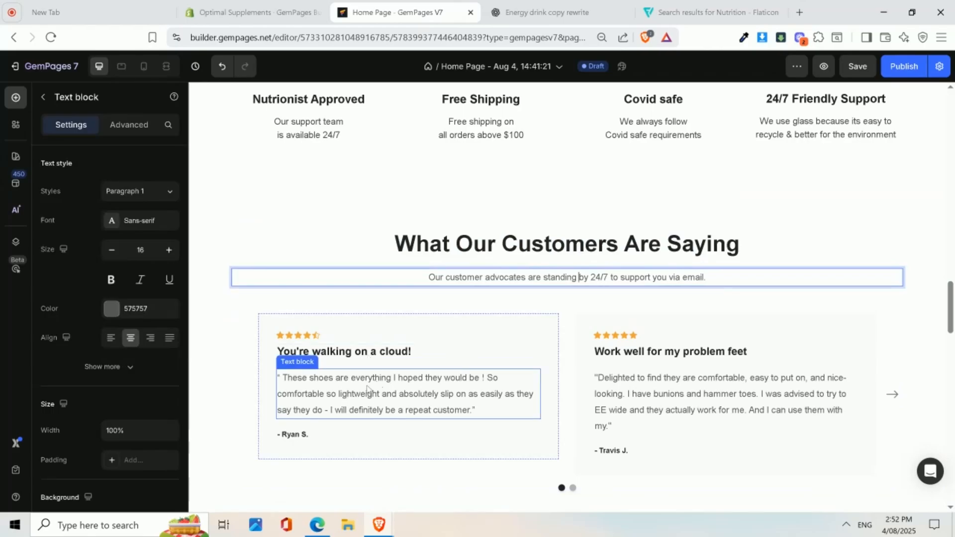
pyautogui.tripleClick(351, 353)
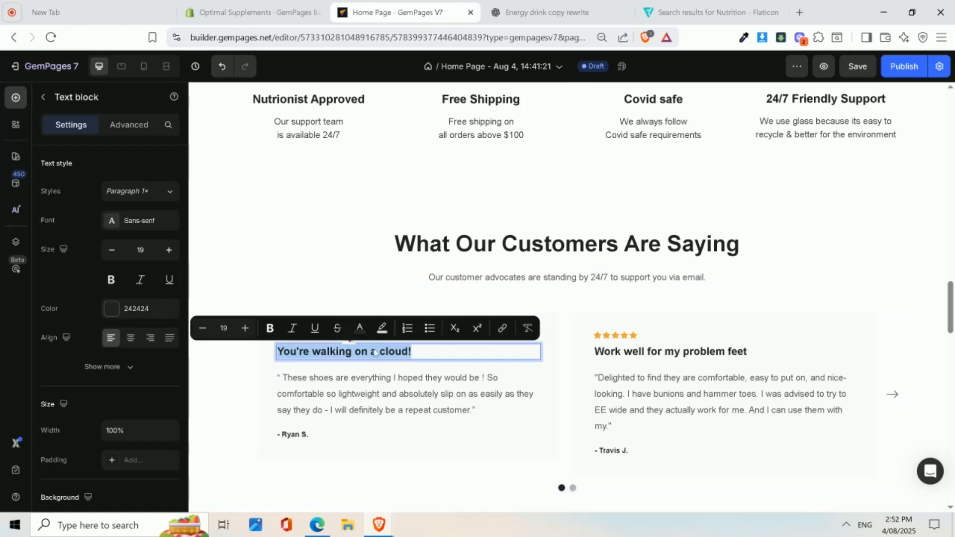
pyautogui.press('BackSpace')
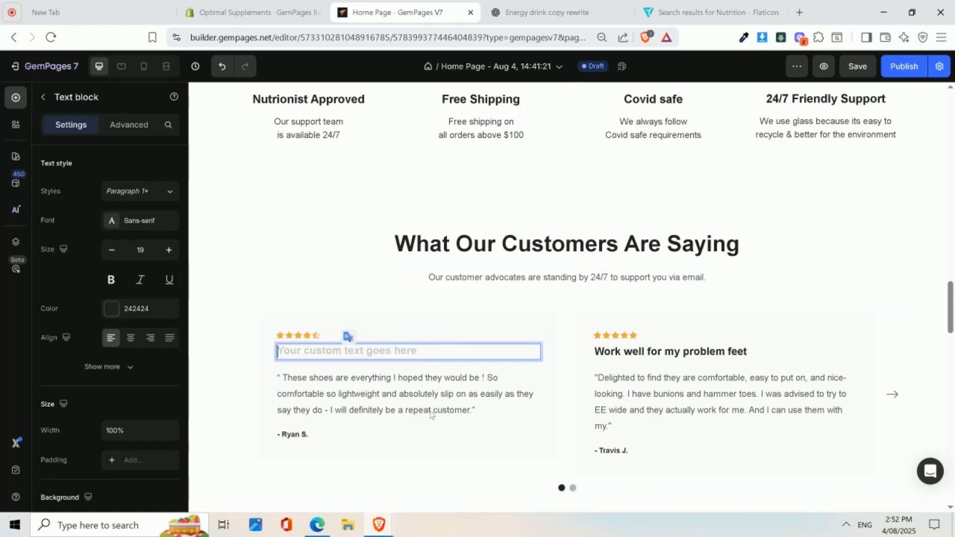
pyautogui.click(388, 381)
pyautogui.doubleClick(388, 381)
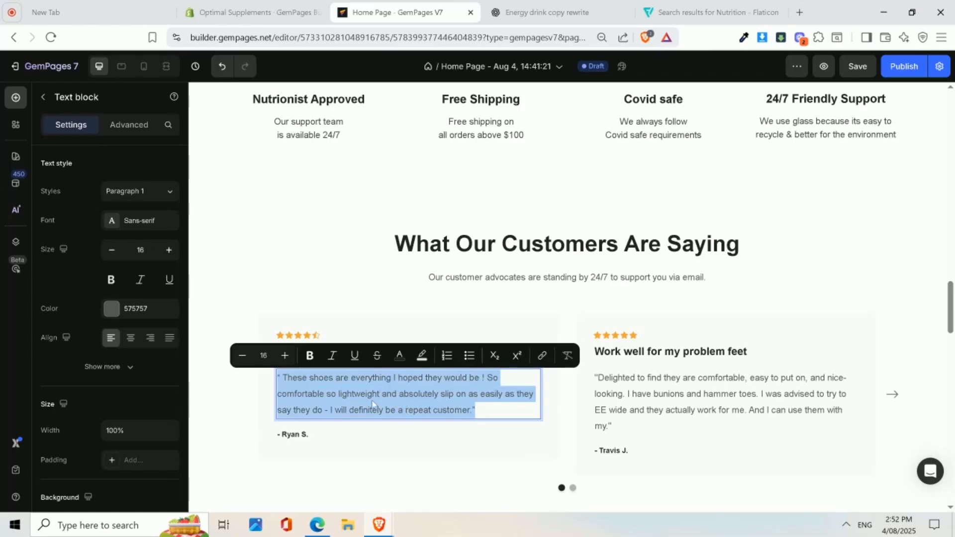
pyautogui.doubleClick(302, 442)
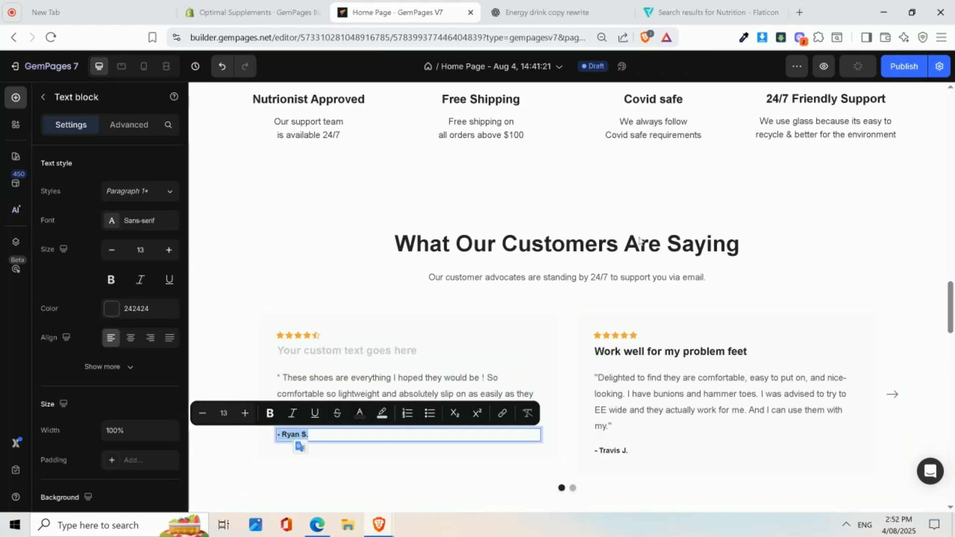
# - Delete the "All products" section above the Frequently Asked Questions
pyautogui.scroll(-6, 728, 208)
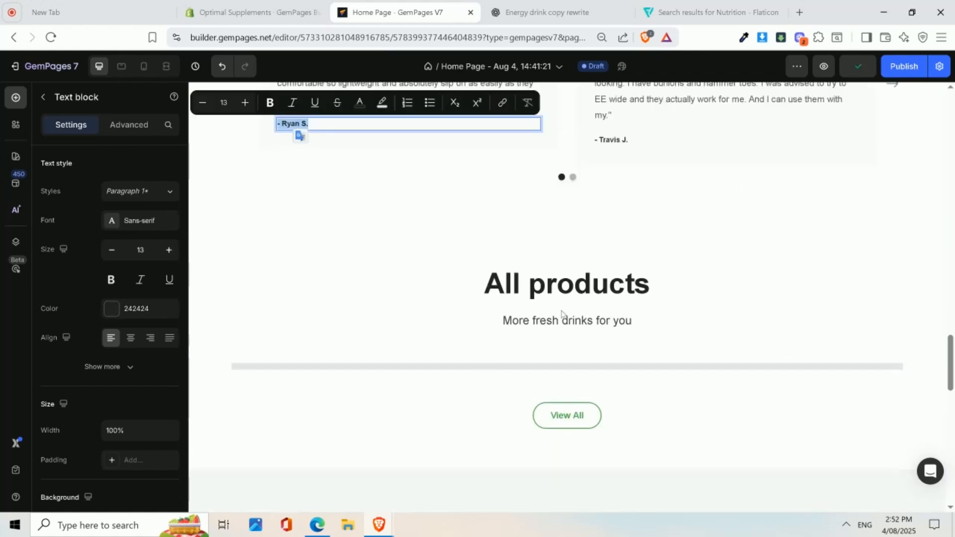
pyautogui.scroll(-1, 637, 226)
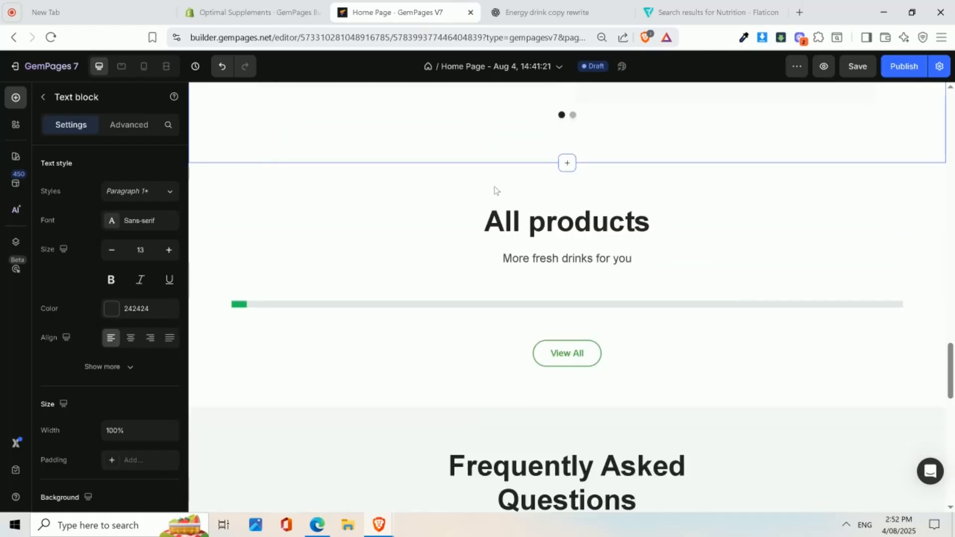
pyautogui.rightClick(494, 187)
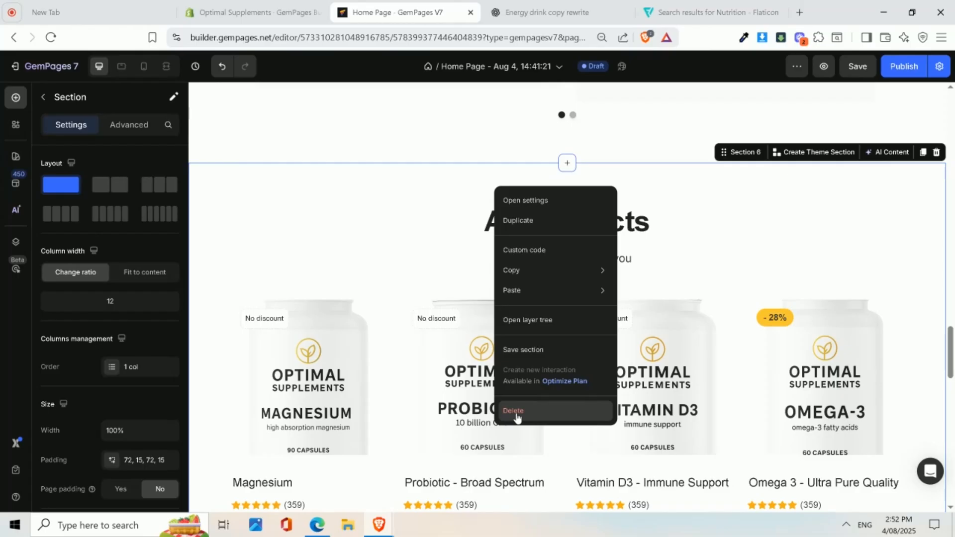
pyautogui.click(549, 402)
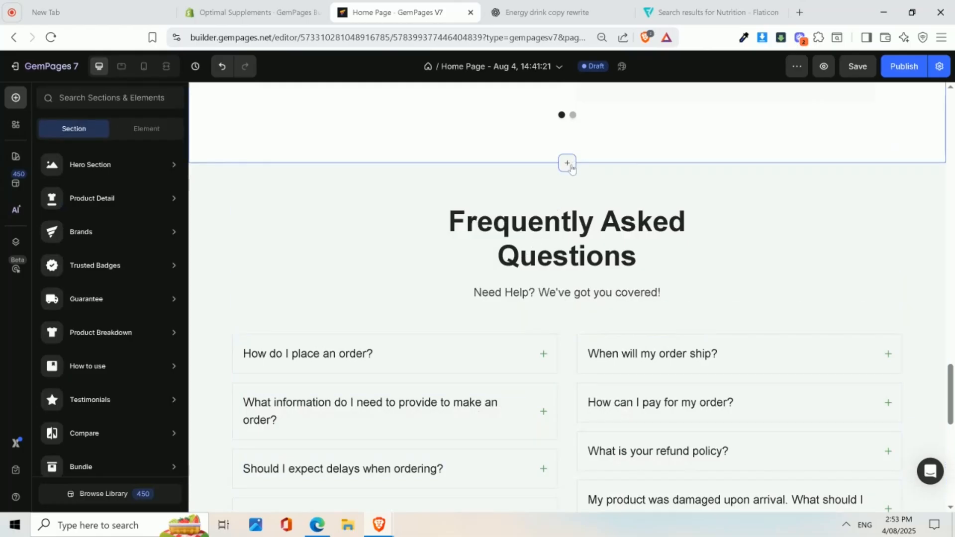
# - Insert the first prebuilt Brand Story section, with two photos beside a heading, text and signature, above the Frequently Asked Questions
pyautogui.scroll(-5, 122, 379)
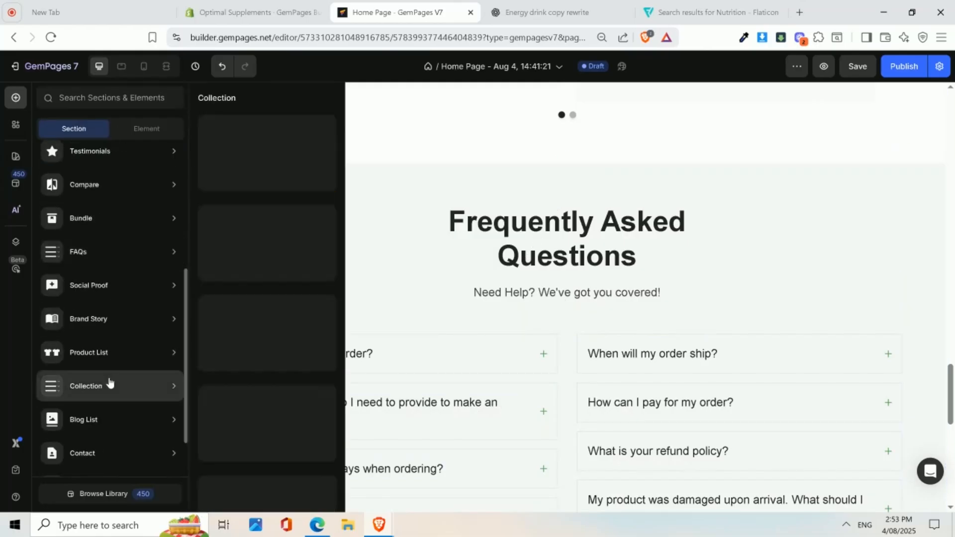
pyautogui.moveTo(111, 321)
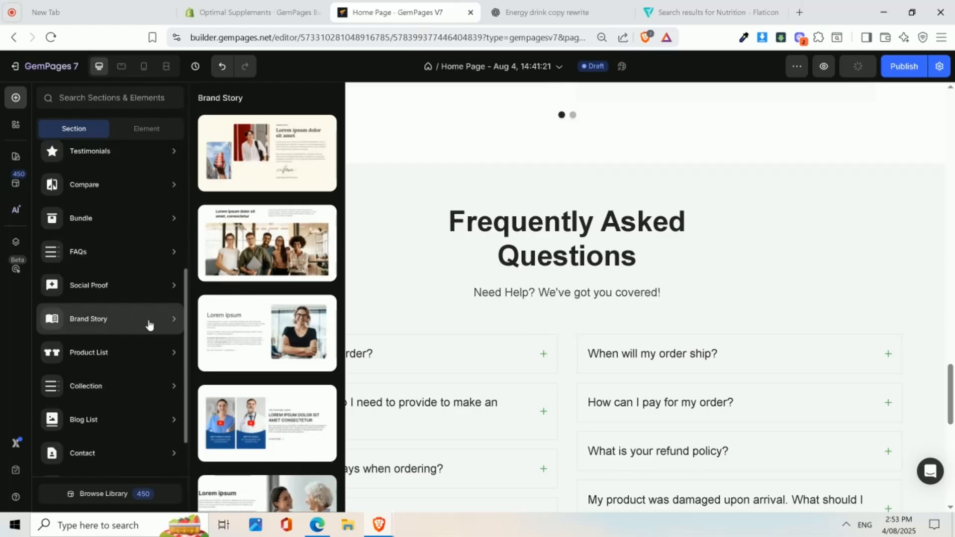
pyautogui.scroll(-10, 286, 347)
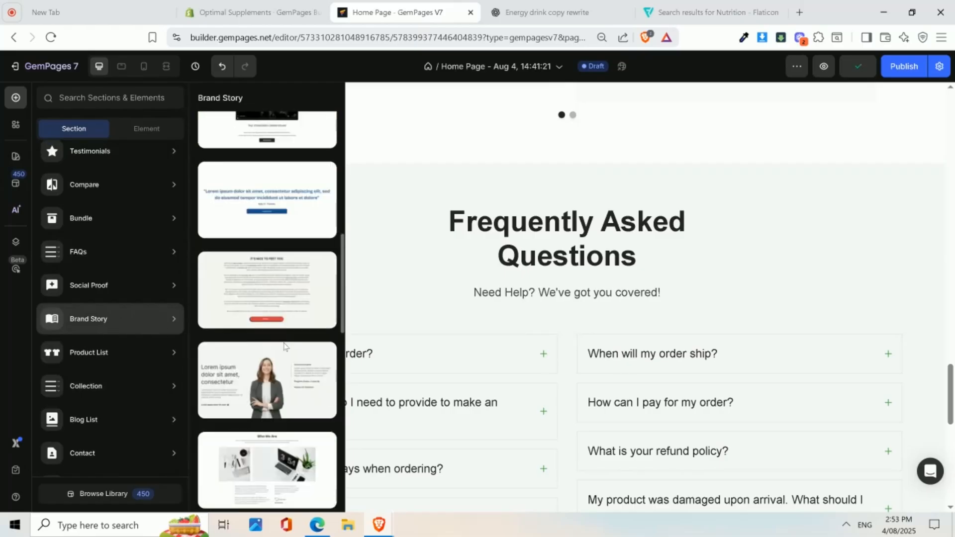
pyautogui.scroll(-6, 286, 347)
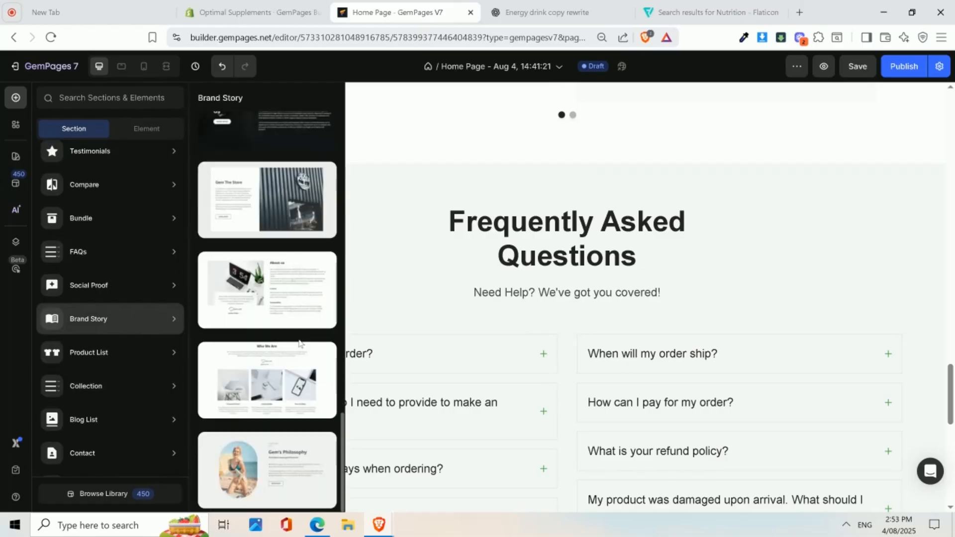
pyautogui.scroll(3, 298, 343)
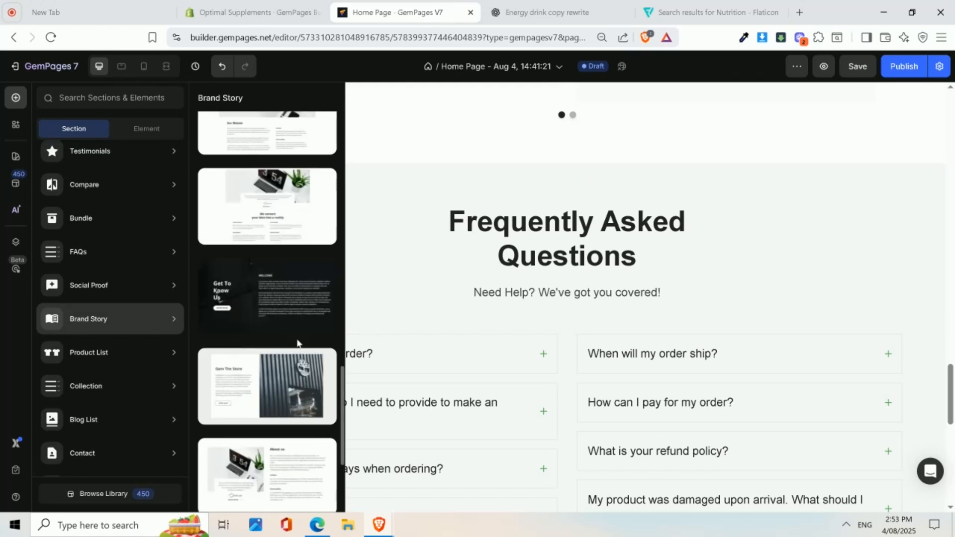
pyautogui.scroll(-1, 296, 338)
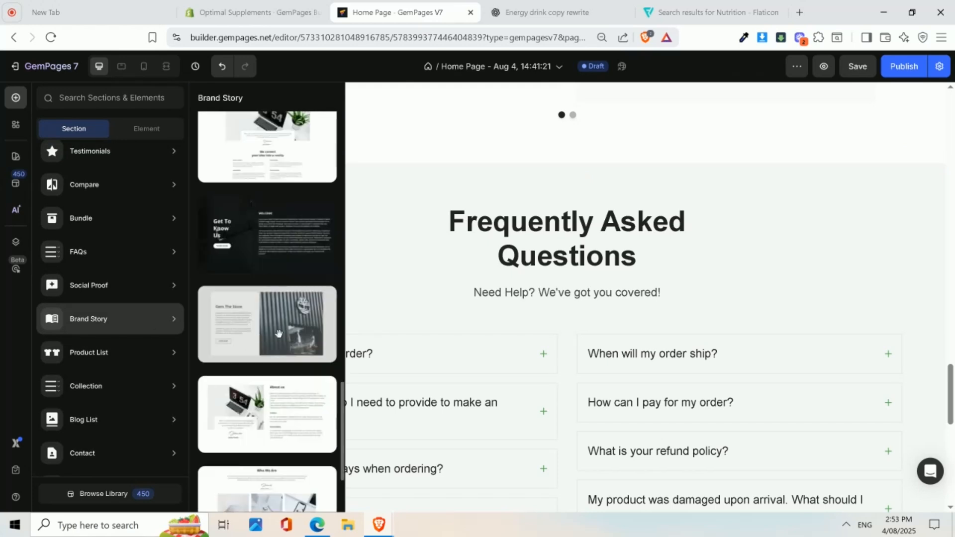
pyautogui.scroll(3, 279, 331)
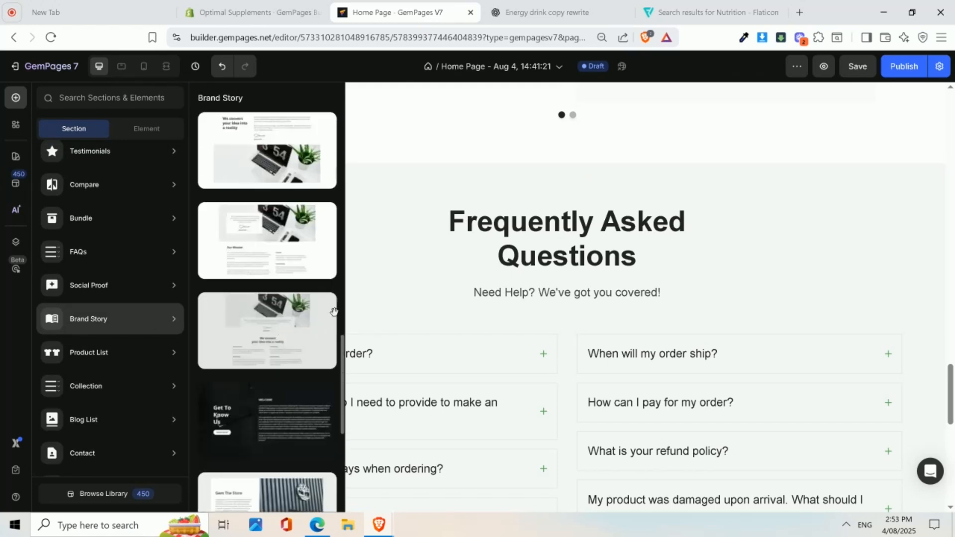
pyautogui.scroll(3, 333, 311)
pyautogui.scroll(-1, 331, 309)
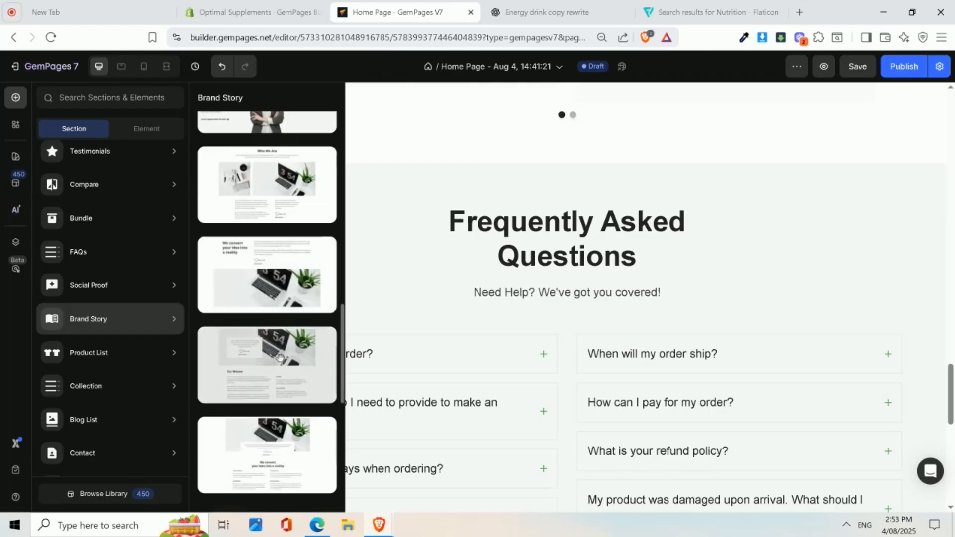
pyautogui.scroll(9, 299, 301)
pyautogui.scroll(4, 297, 300)
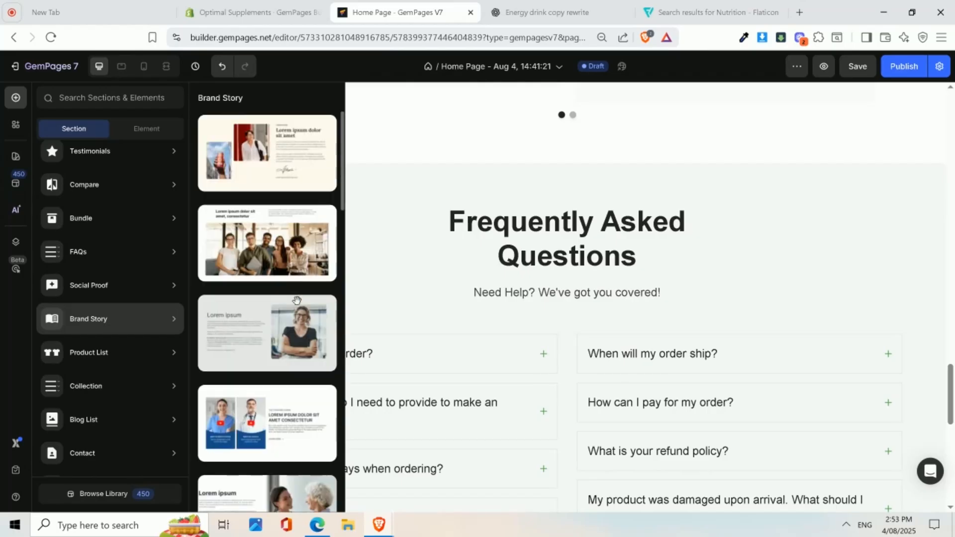
pyautogui.moveTo(262, 141); pyautogui.dragTo(529, 191)
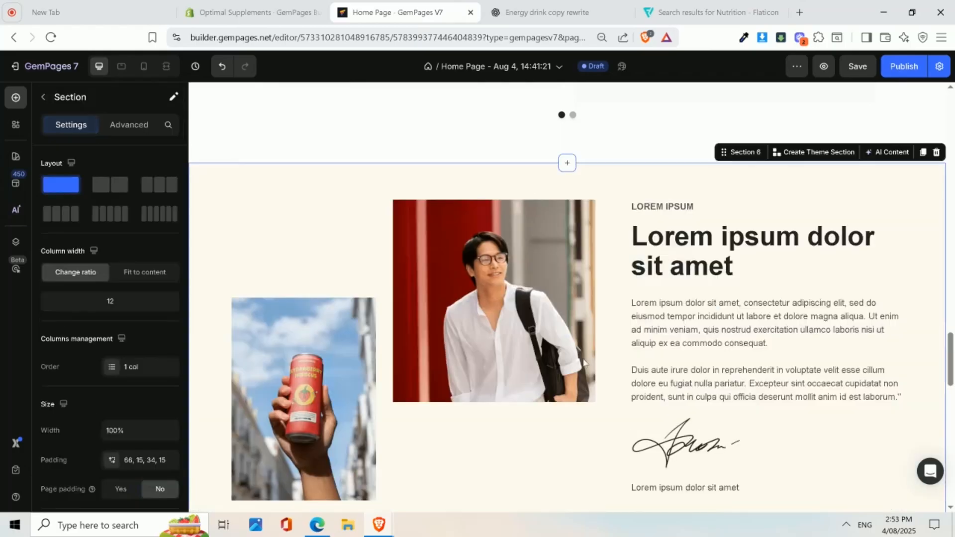
# - Select the two photos, the heading and the paragraph text of the new brand story section in turn to inspect them
pyautogui.click(499, 282)
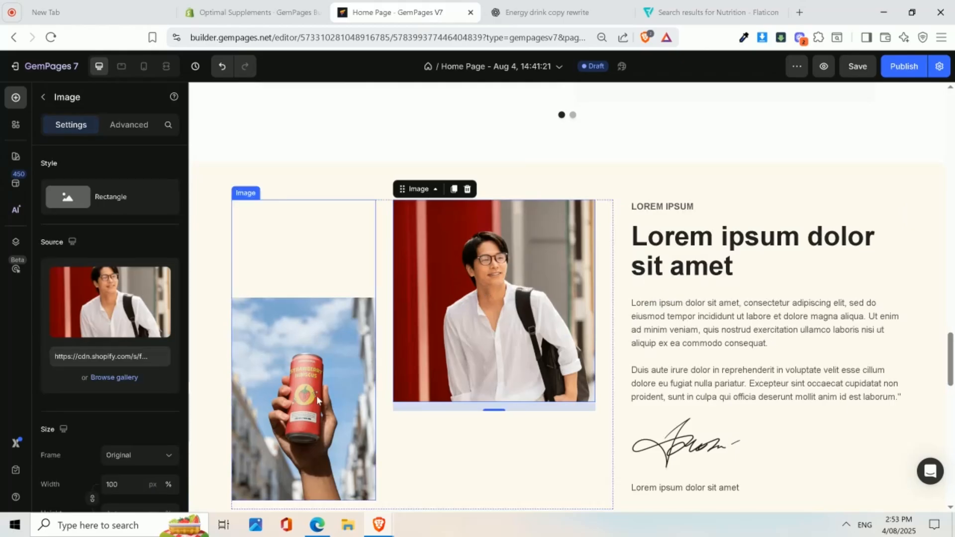
pyautogui.click(330, 380)
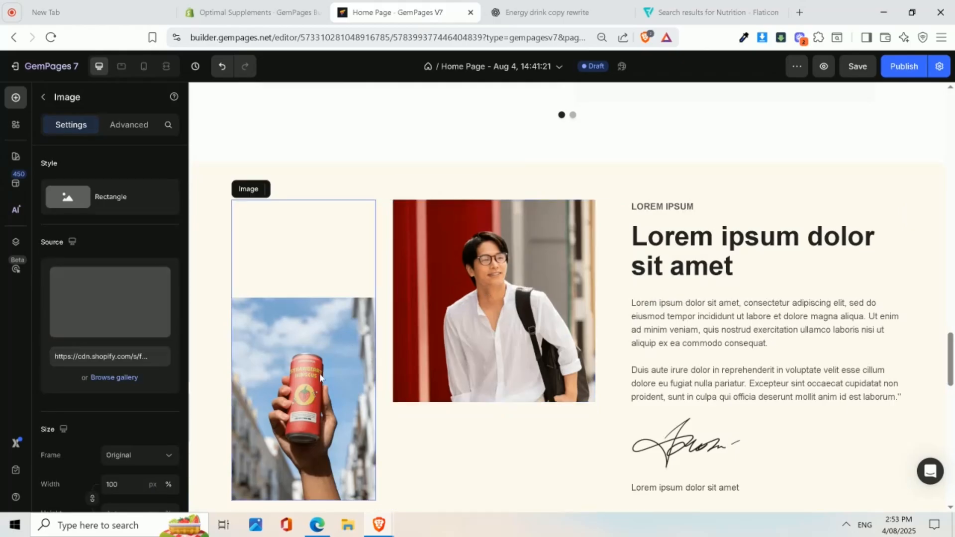
pyautogui.click(700, 253)
pyautogui.tripleClick(703, 254)
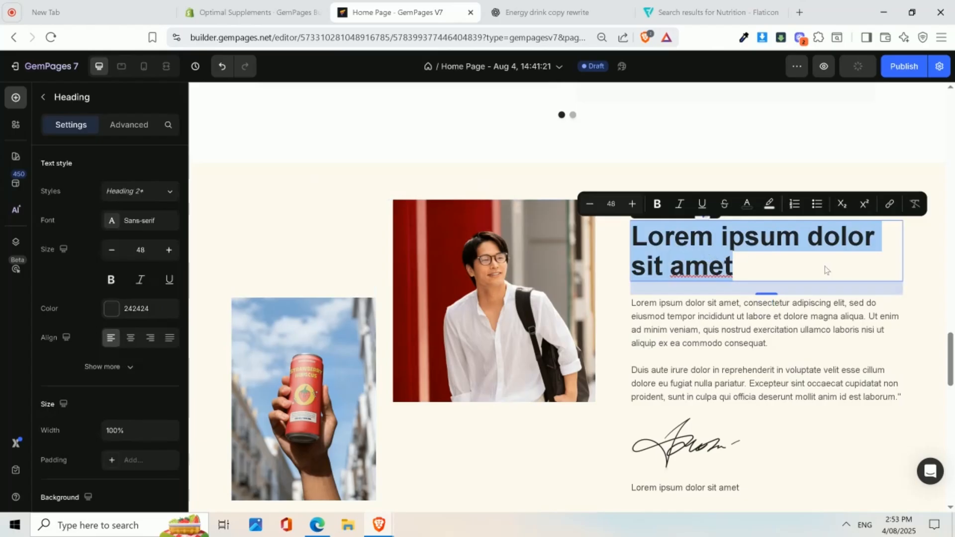
pyautogui.click(693, 395)
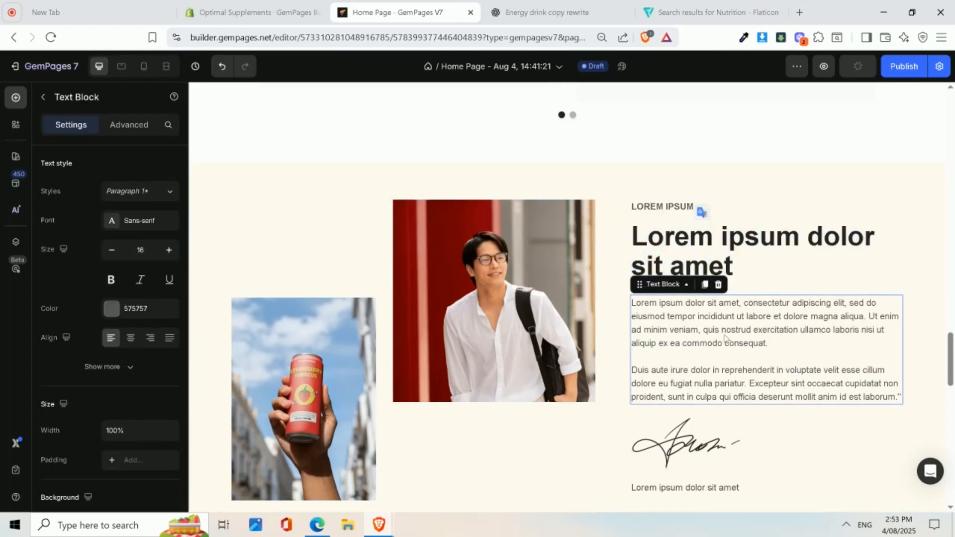
# - Delete the signature image and the caption line beneath it from the brand story section
pyautogui.click(681, 434)
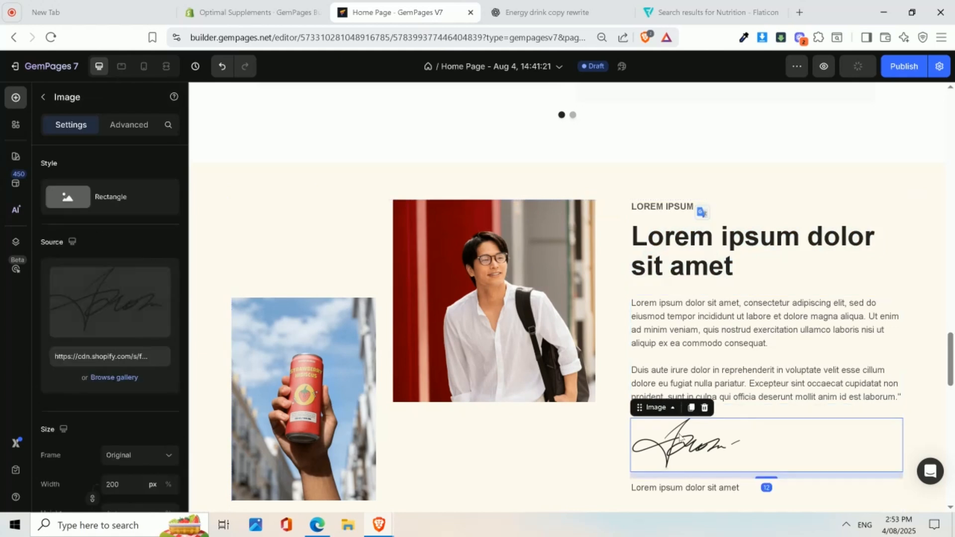
pyautogui.press('Delete')
pyautogui.click(679, 435)
pyautogui.press('Delete')
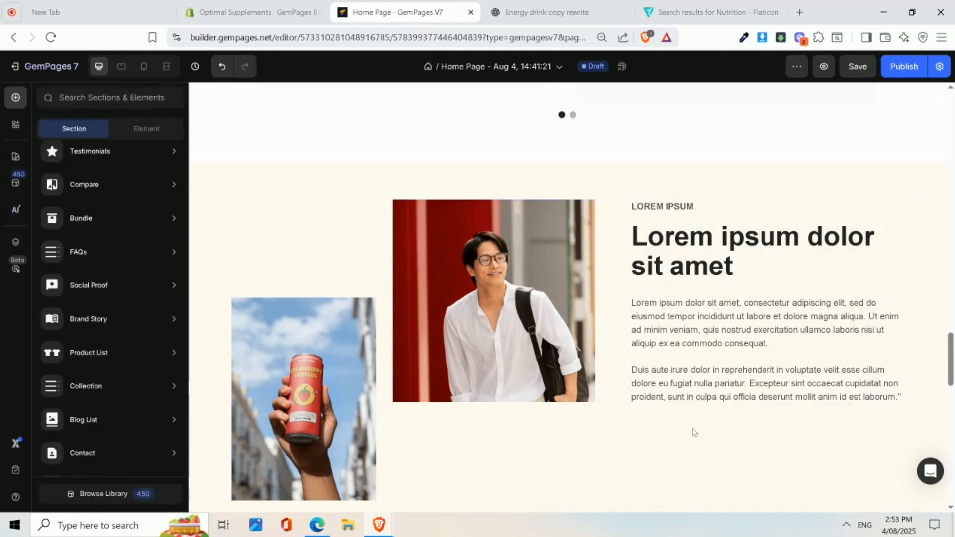
# - Set the brand story section's background color to white (FFFFFF)
pyautogui.click(545, 181)
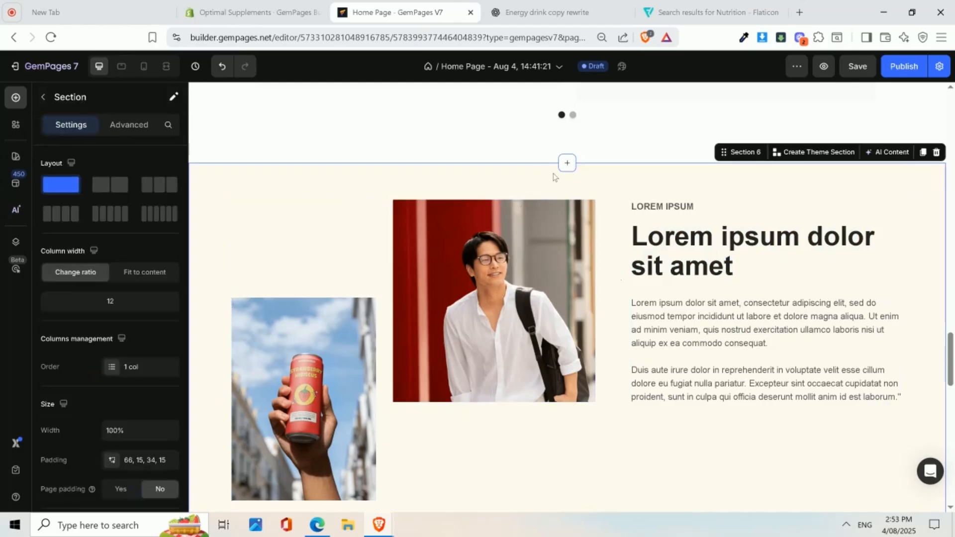
pyautogui.scroll(-4, 55, 328)
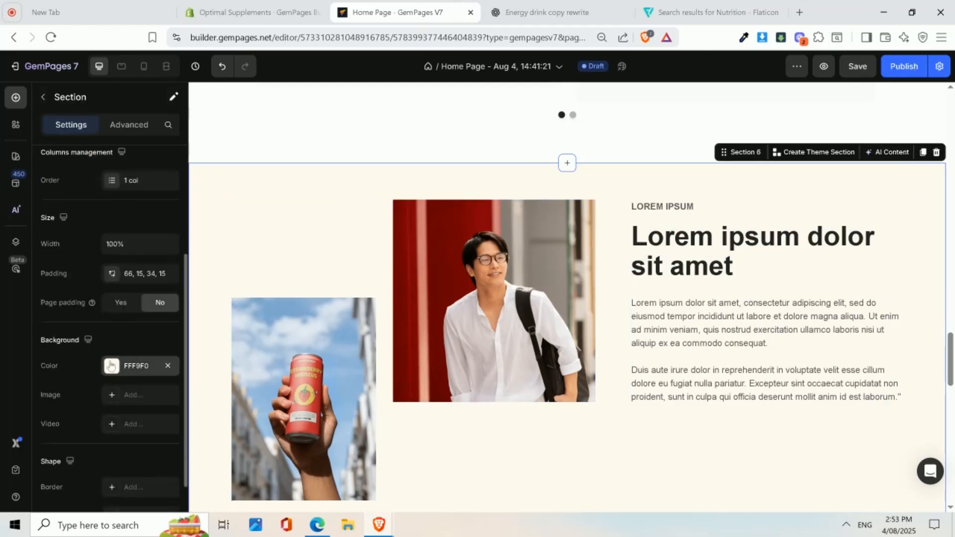
pyautogui.click(126, 366)
pyautogui.click(208, 409)
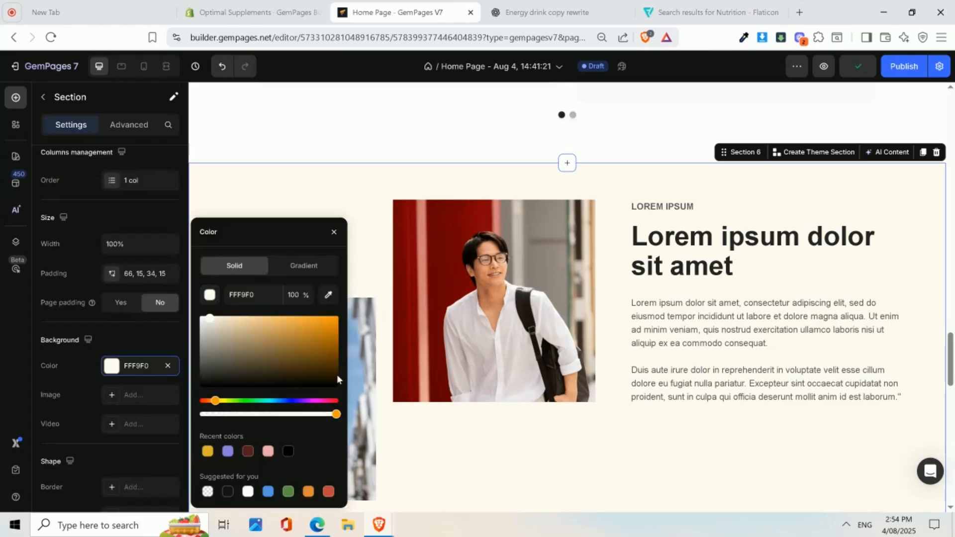
pyautogui.click(248, 491)
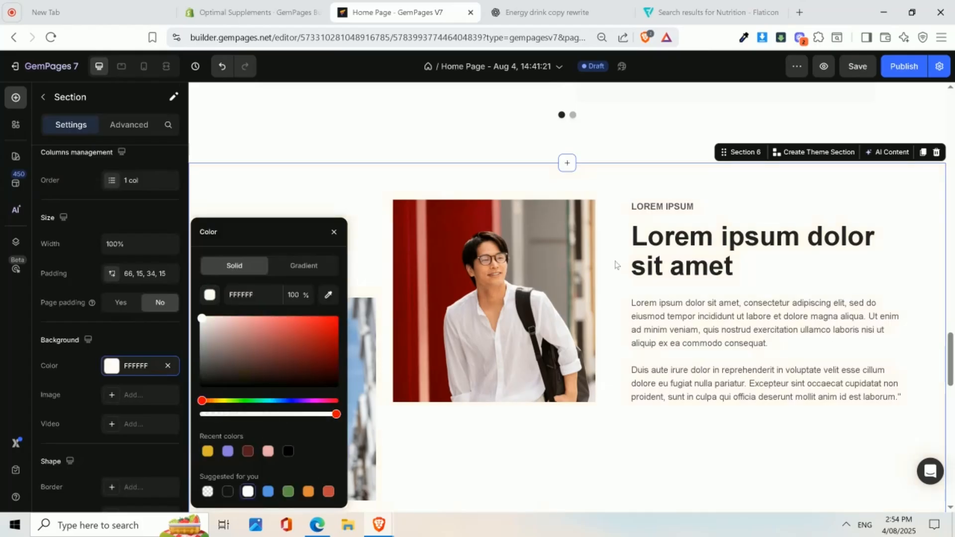
pyautogui.click(622, 175)
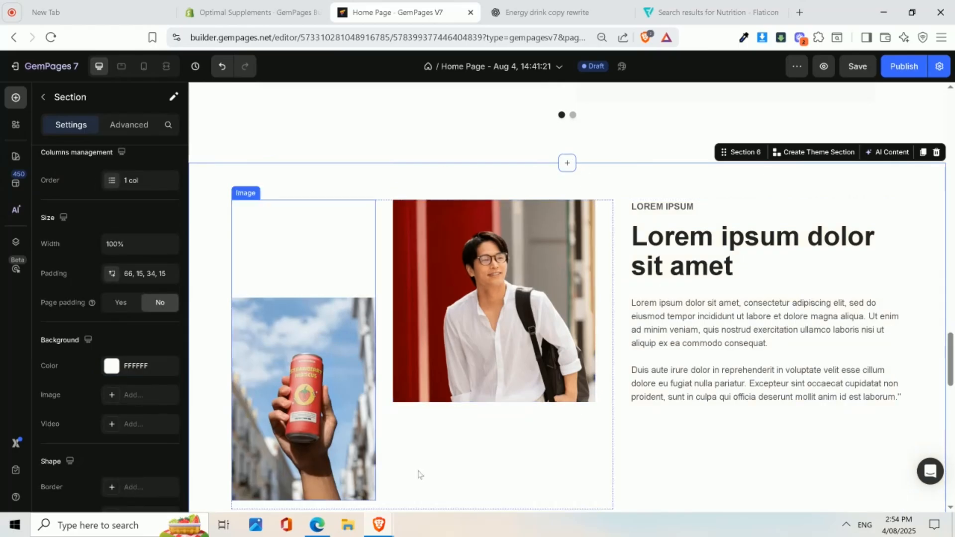
# - Expand "How do I place an order?" in the Frequently Asked Questions and examine its editable question and answer text
pyautogui.scroll(-1, 681, 354)
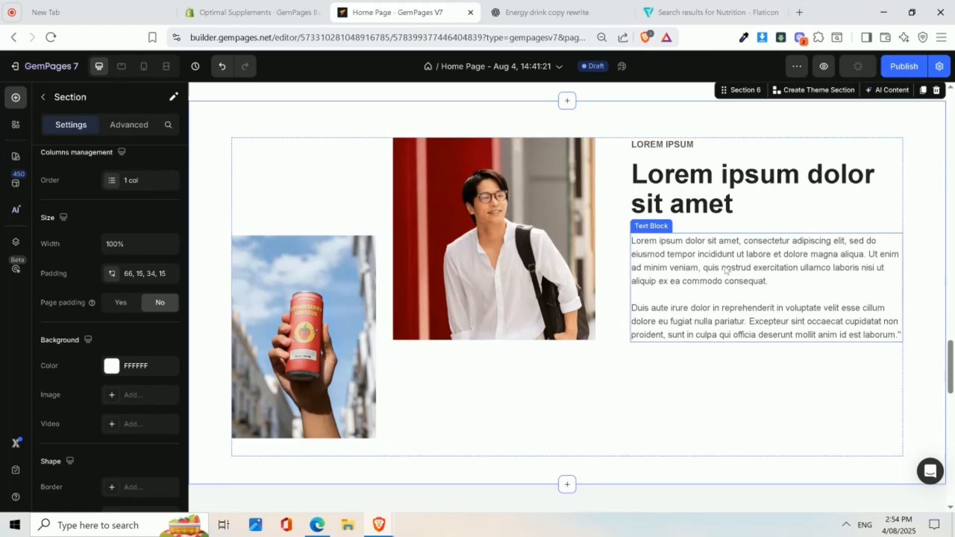
pyautogui.scroll(-5, 726, 271)
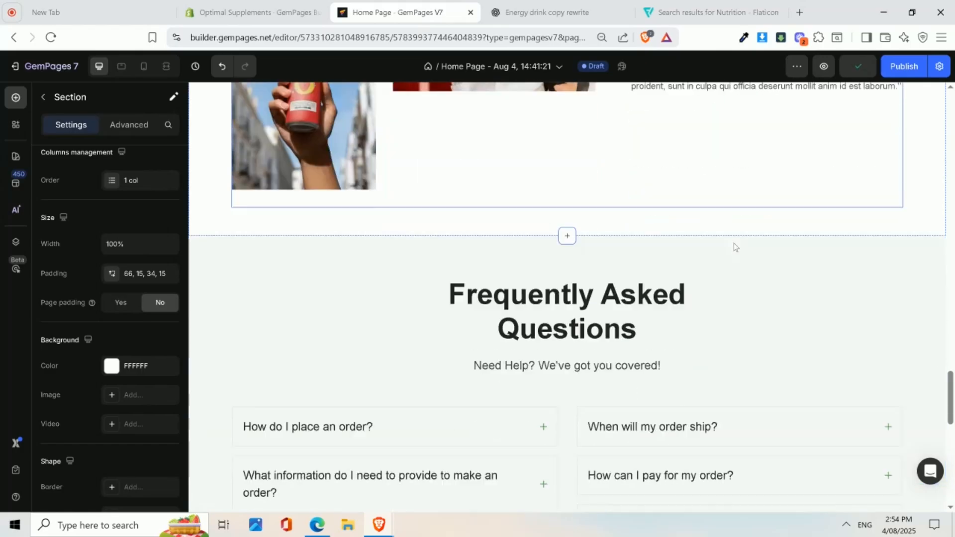
pyautogui.scroll(-1, 631, 274)
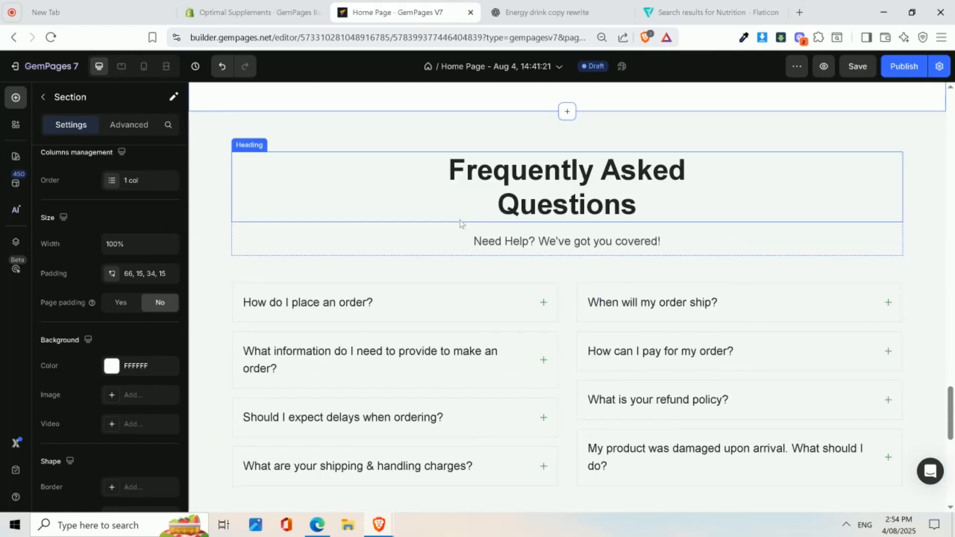
pyautogui.scroll(-1, 489, 215)
pyautogui.click(414, 251)
pyautogui.tripleClick(332, 243)
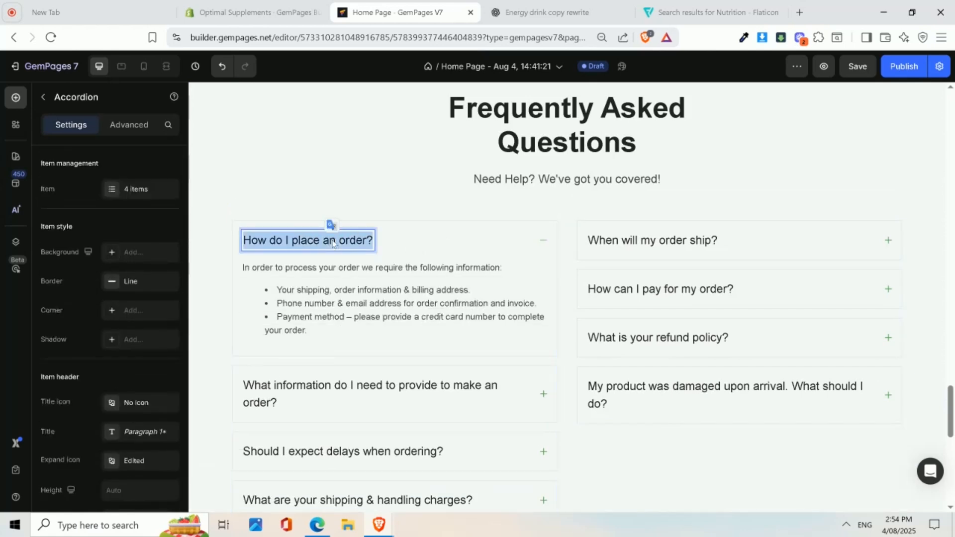
pyautogui.tripleClick(343, 293)
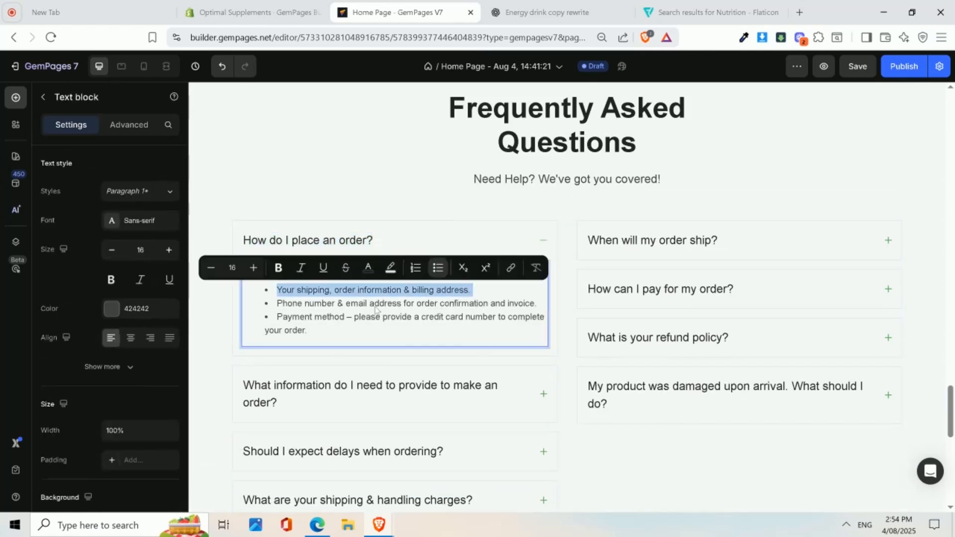
pyautogui.click(332, 304)
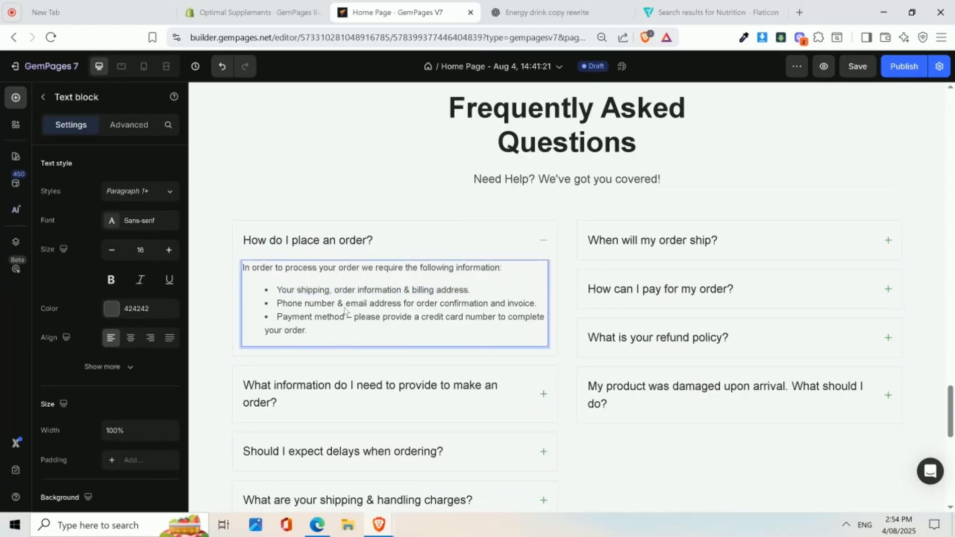
# - Switch to ChatGPT and send the prompt "Can you create an SEO optimised FAQ for my healthy energy drinks brand"
pyautogui.click(539, 15)
pyautogui.click(305, 440)
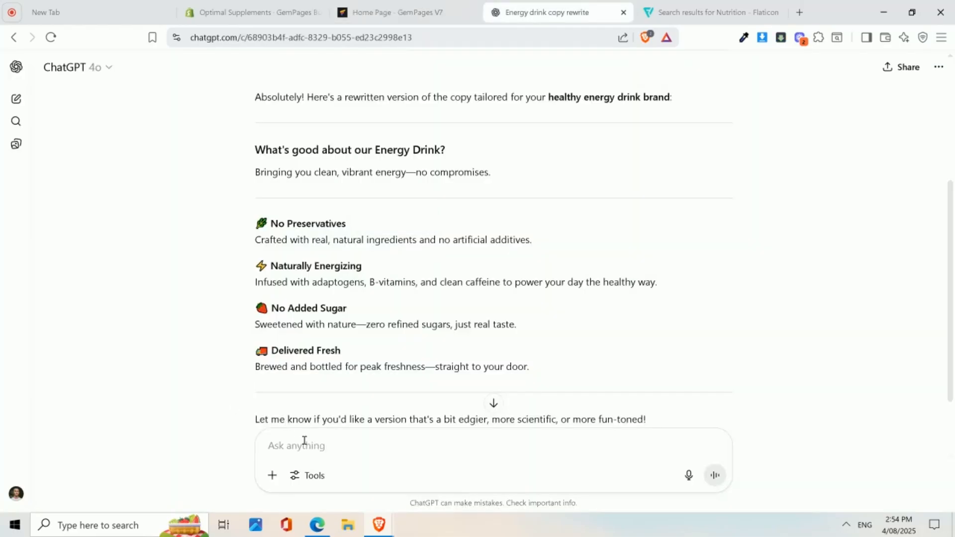
pyautogui.write('Can you create ')
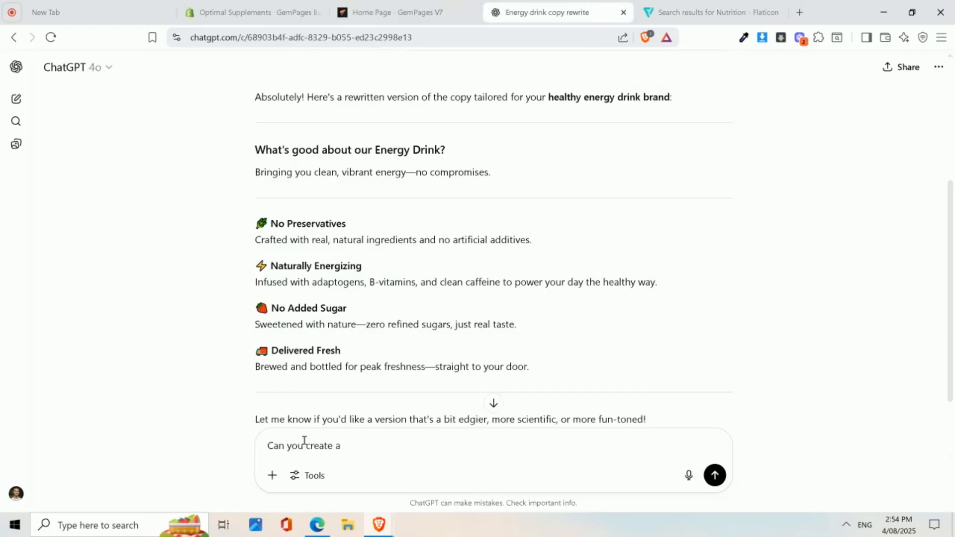
pyautogui.write('an SEO optimised FAQ for t')
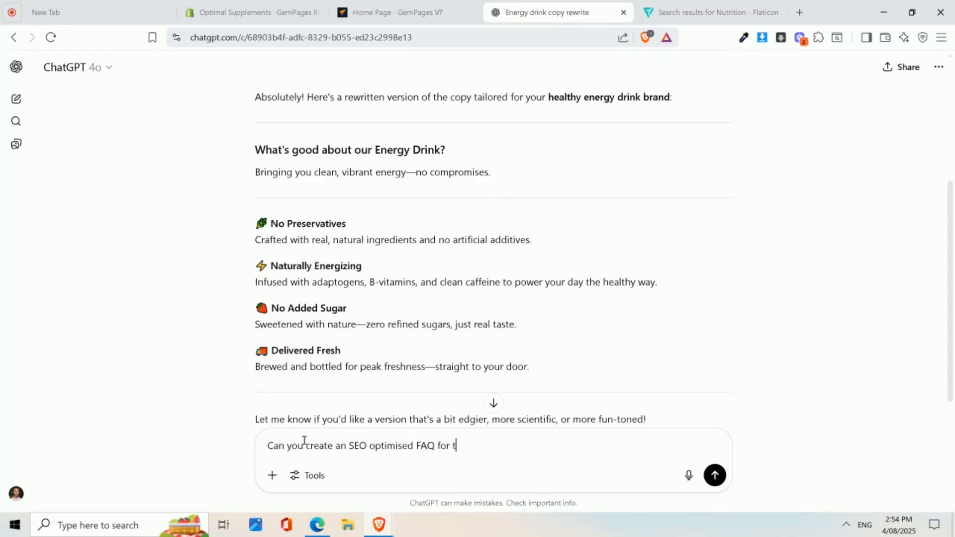
pyautogui.write('ealthy')
pyautogui.press('BackSpace')
pyautogui.press('BackSpace')
pyautogui.press('BackSpace')
pyautogui.press('BackSpace')
pyautogui.press('BackSpace')
pyautogui.write('ealthy energy drinks brands')
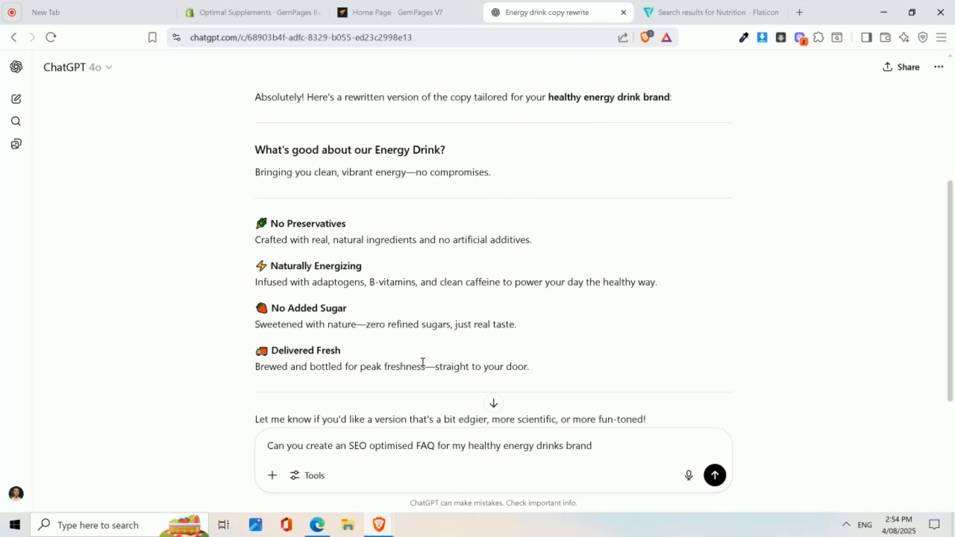
pyautogui.click(714, 475)
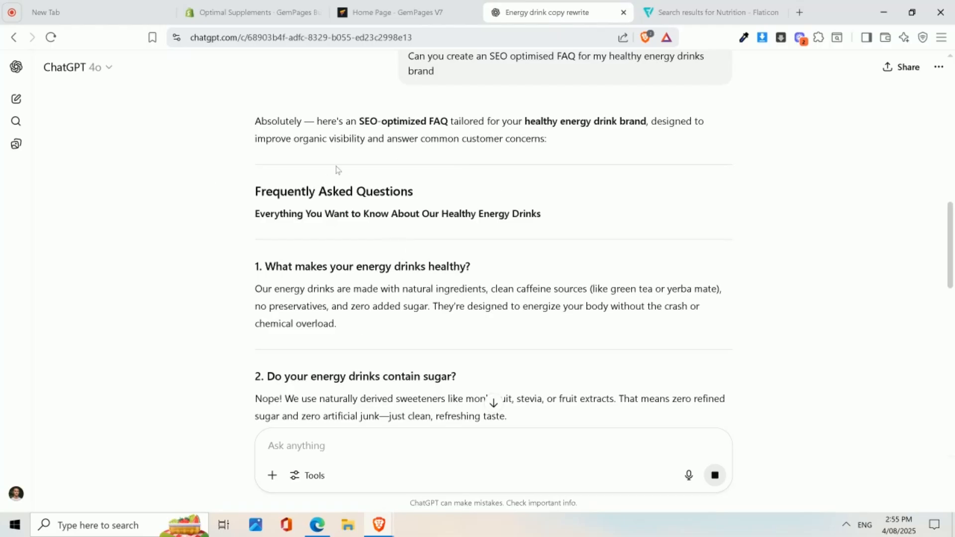
# - Select the generated question "What makes your energy drinks healthy?", view the GemPages FAQ section it is meant for, and return to ChatGPT
pyautogui.moveTo(268, 260); pyautogui.dragTo(502, 257)
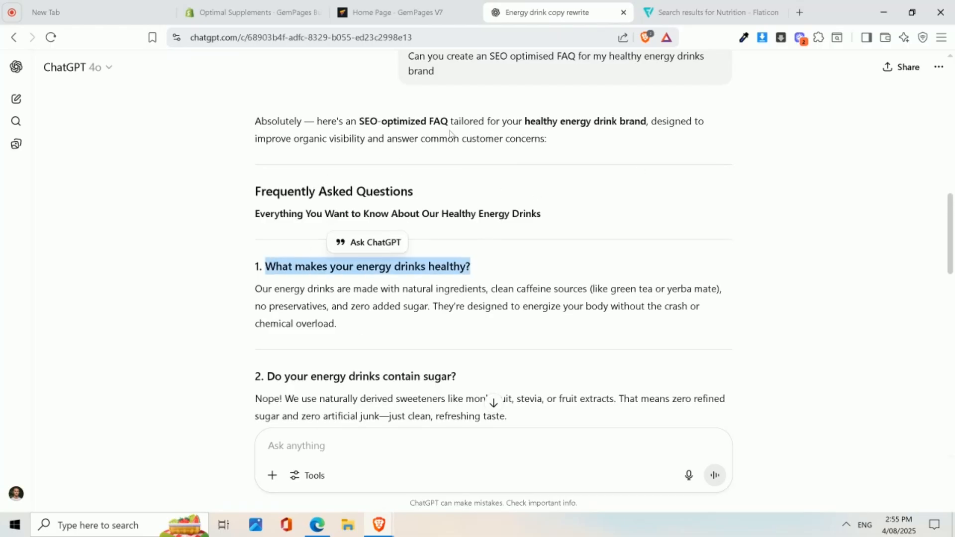
pyautogui.click(412, 12)
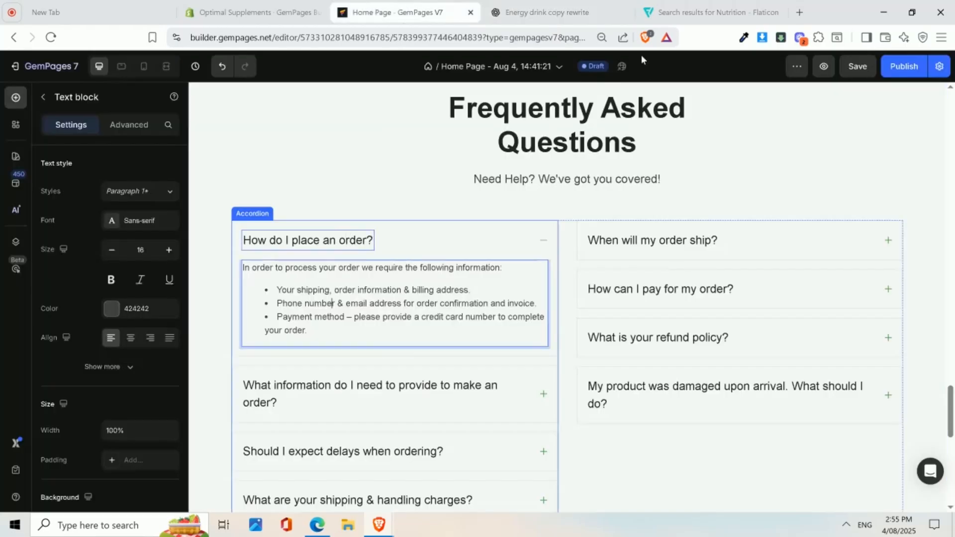
pyautogui.click(597, 7)
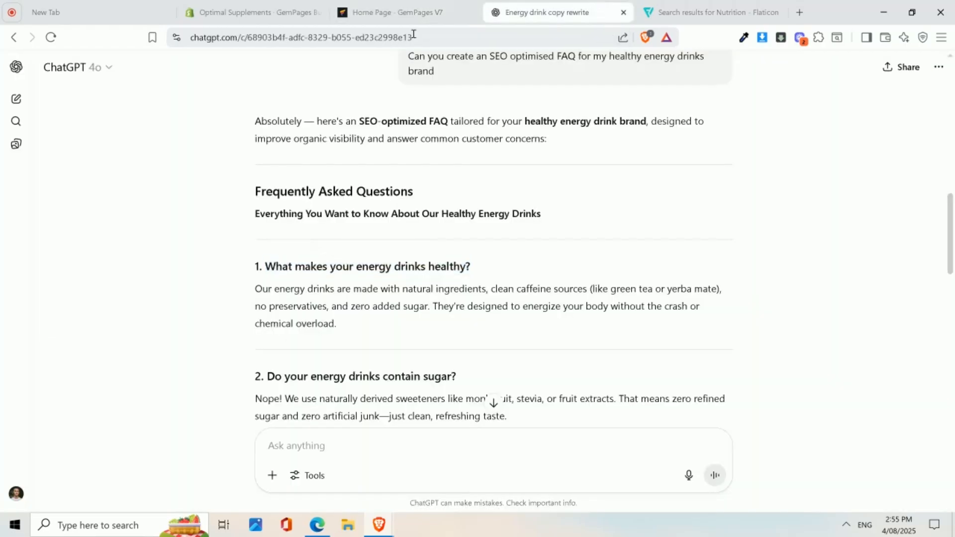
# - Switch to GemPages and delete the Nutritional Shakes footer section below the Frequently Asked Questions
pyautogui.click(413, 11)
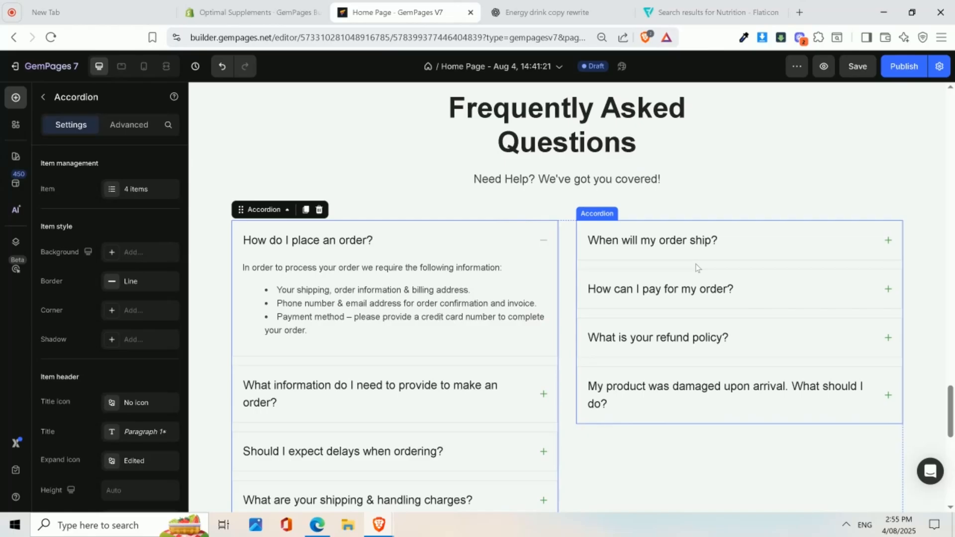
pyautogui.scroll(-5, 711, 266)
pyautogui.scroll(-1, 712, 267)
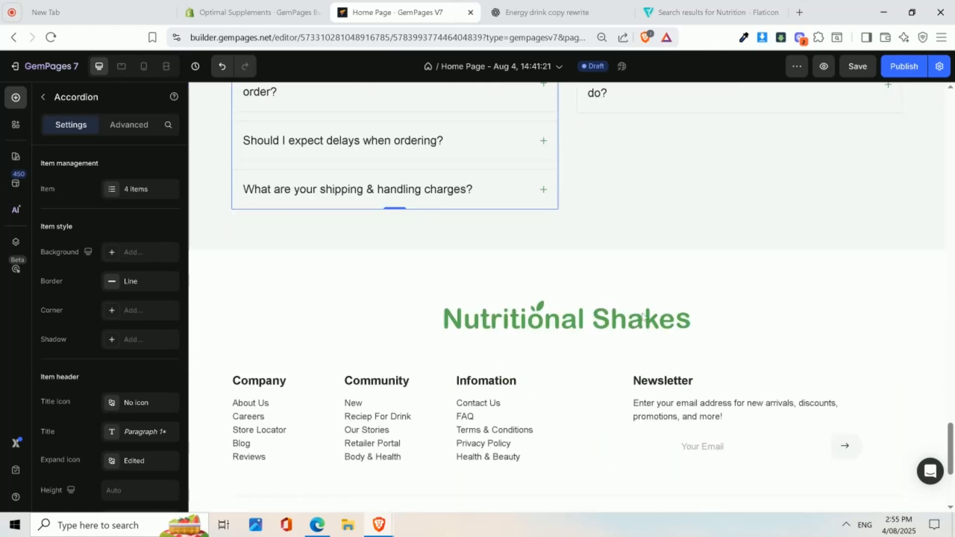
pyautogui.scroll(-2, 558, 305)
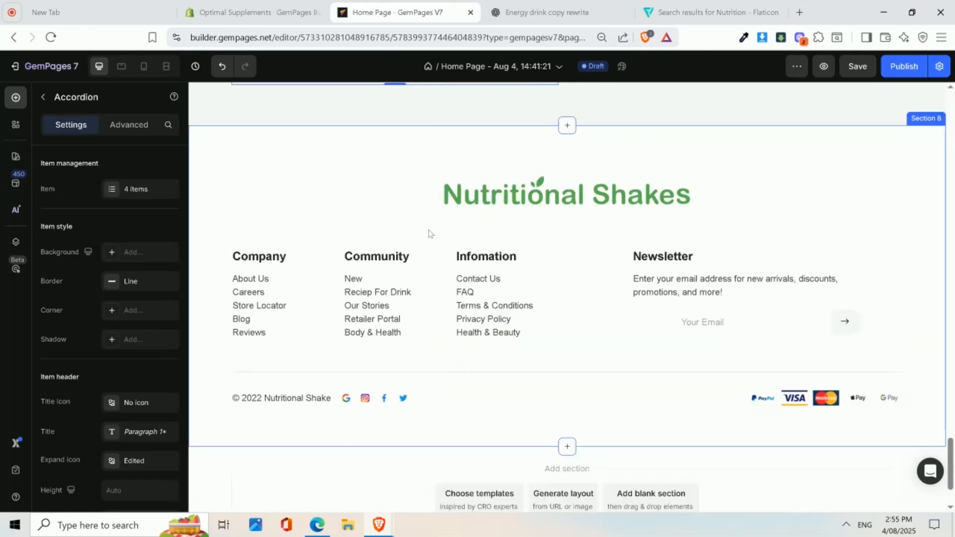
pyautogui.click(534, 138)
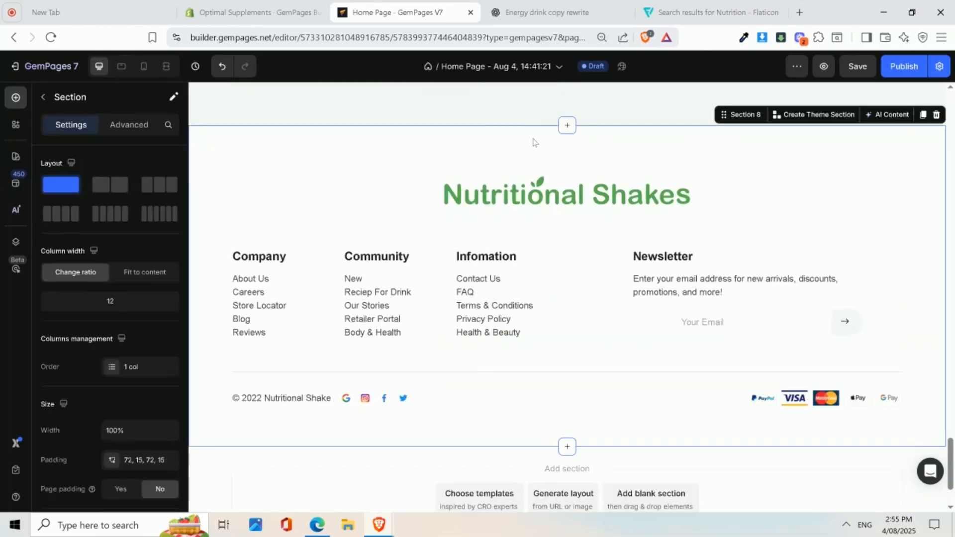
pyautogui.rightClick(533, 139)
pyautogui.click(553, 364)
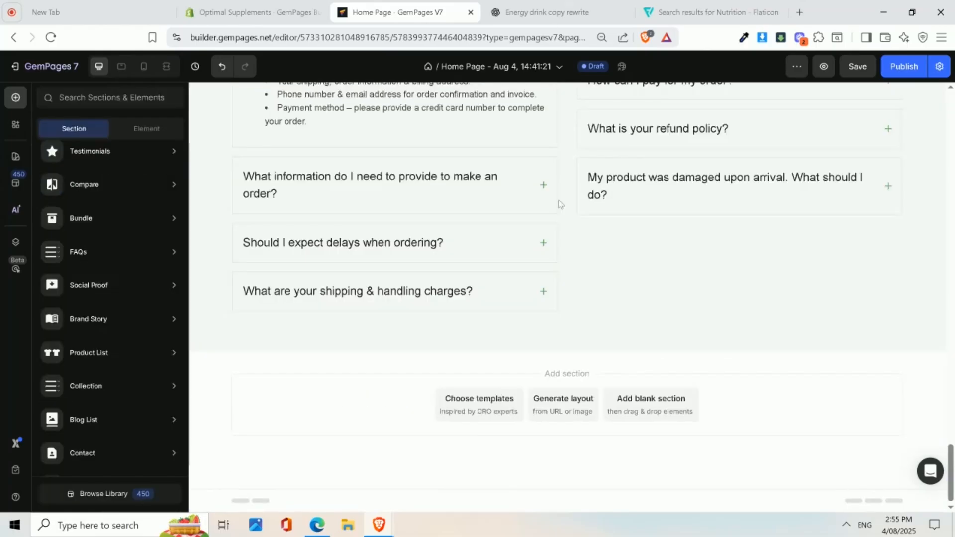
# - Add the prebuilt custom footer with the centered GemThemes heading, one row of links and social icons below the FAQ section
pyautogui.moveTo(86, 422)
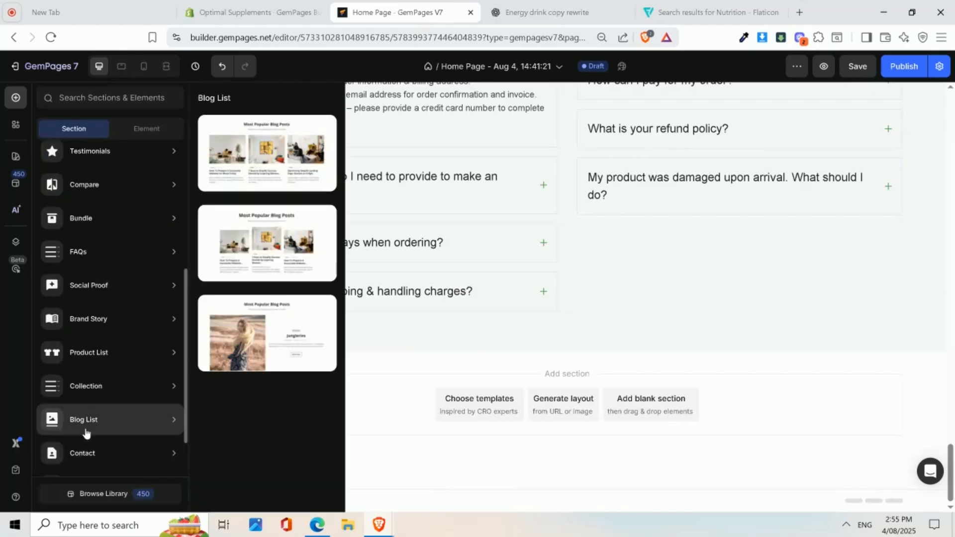
pyautogui.scroll(-1, 96, 422)
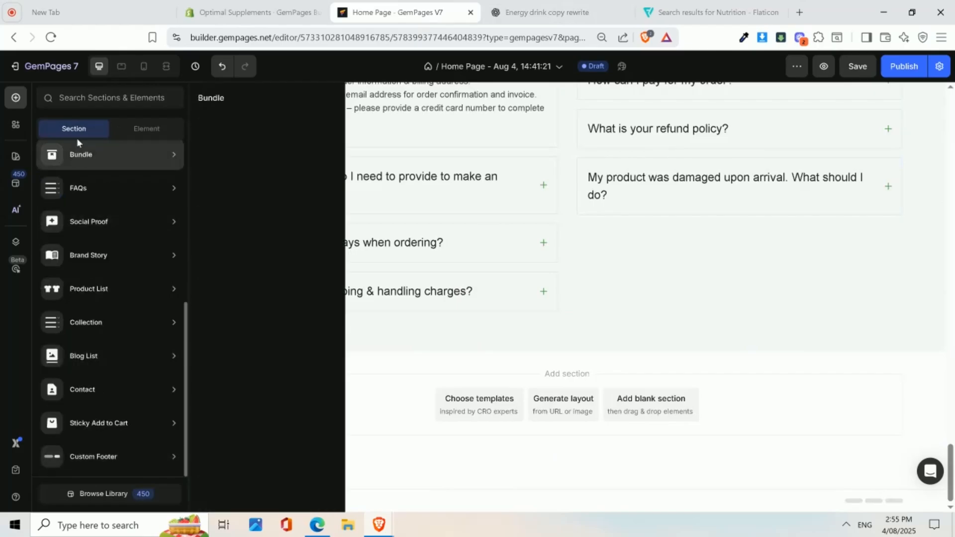
pyautogui.moveTo(96, 456)
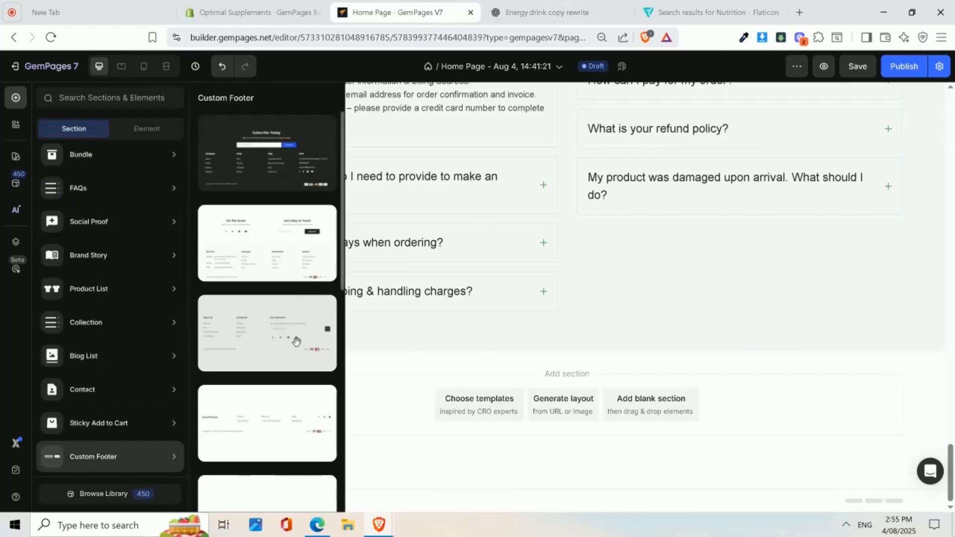
pyautogui.scroll(-1, 298, 341)
pyautogui.scroll(-1, 298, 343)
pyautogui.moveTo(252, 401); pyautogui.dragTo(531, 379)
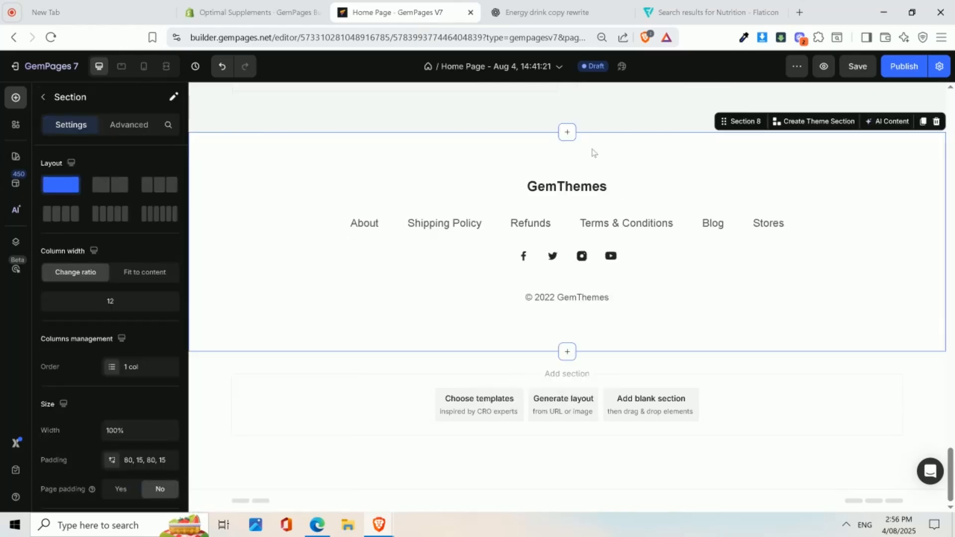
# - Select the footer's GemThemes heading, and open the link setting of the "About" text to examine where its URL is entered
pyautogui.doubleClick(576, 188)
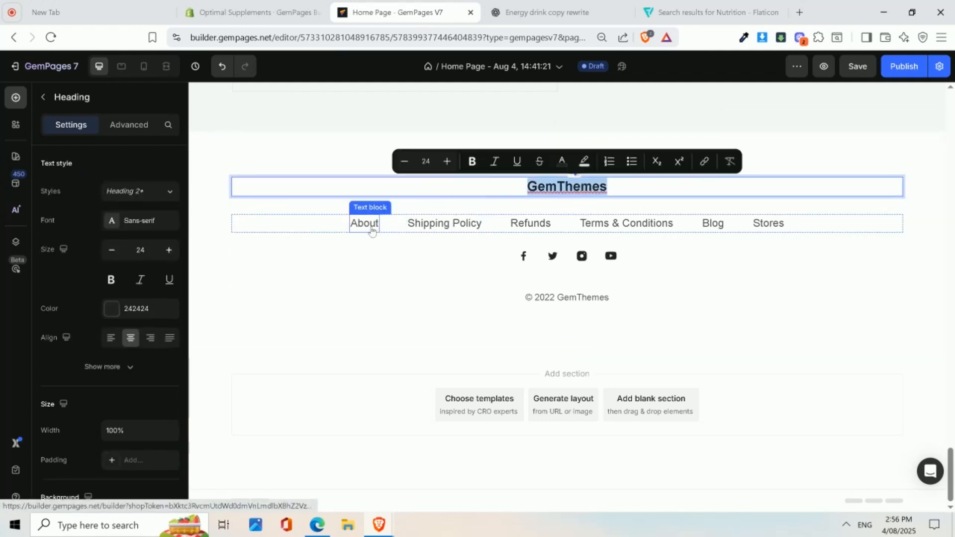
pyautogui.click(372, 230)
pyautogui.doubleClick(368, 224)
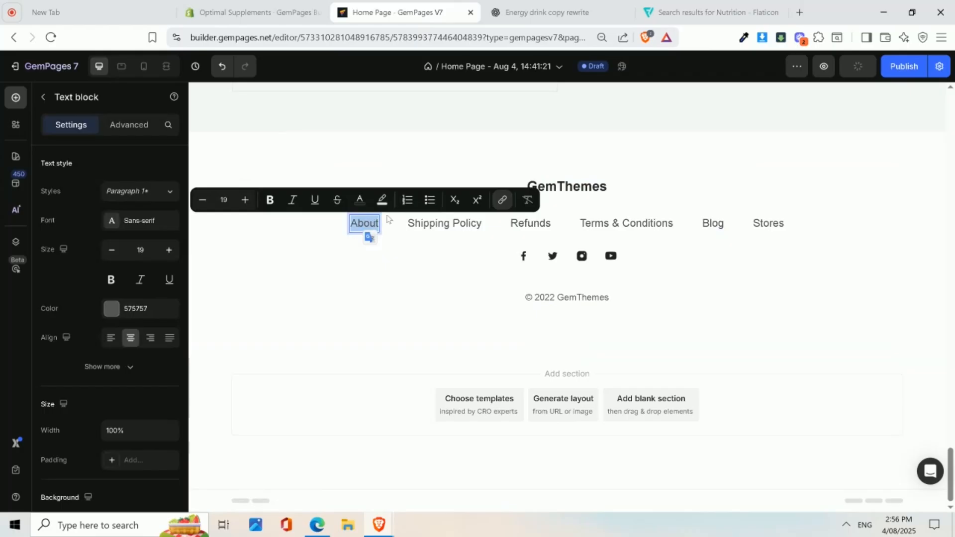
pyautogui.click(503, 201)
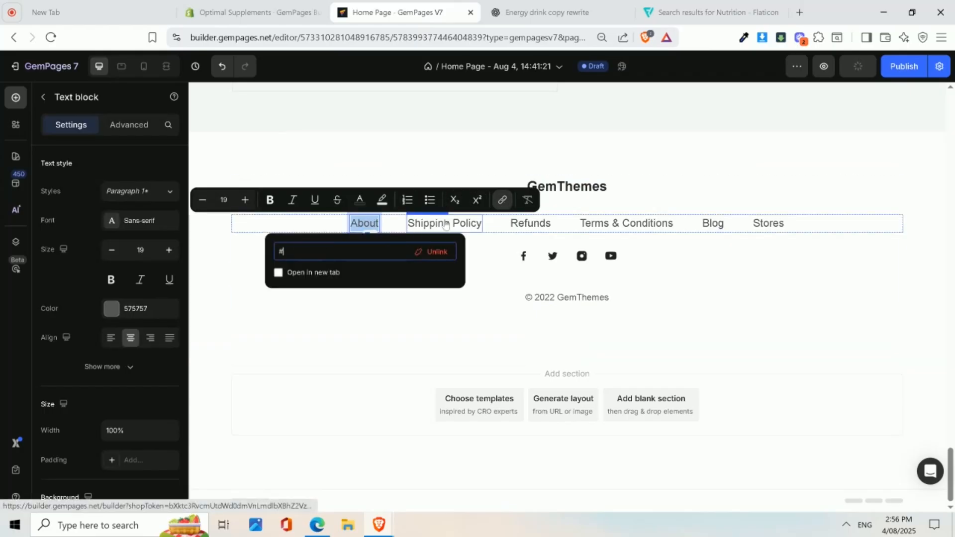
pyautogui.click(409, 227)
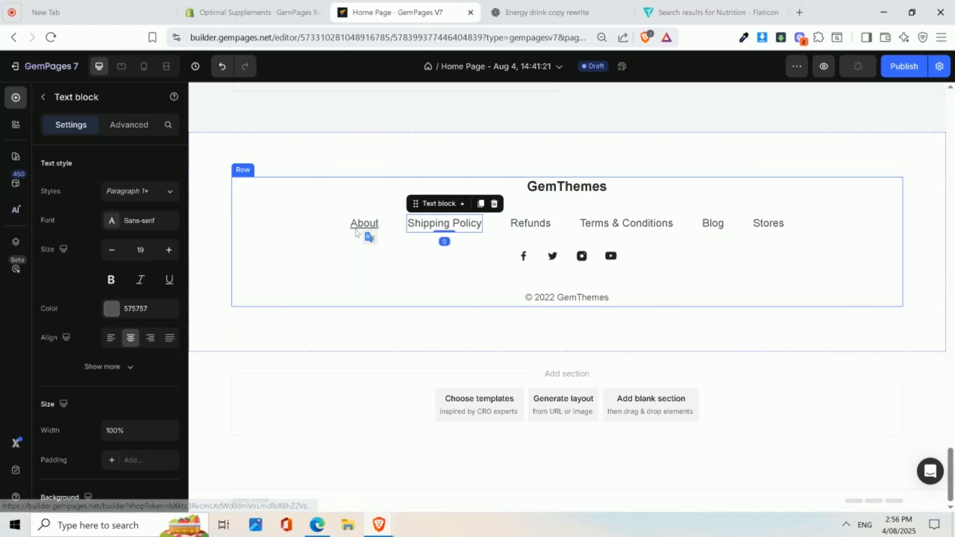
# - Remove the underline from the footer's "About" text and look over the neighbouring policy link text blocks
pyautogui.click(366, 231)
pyautogui.doubleClick(365, 225)
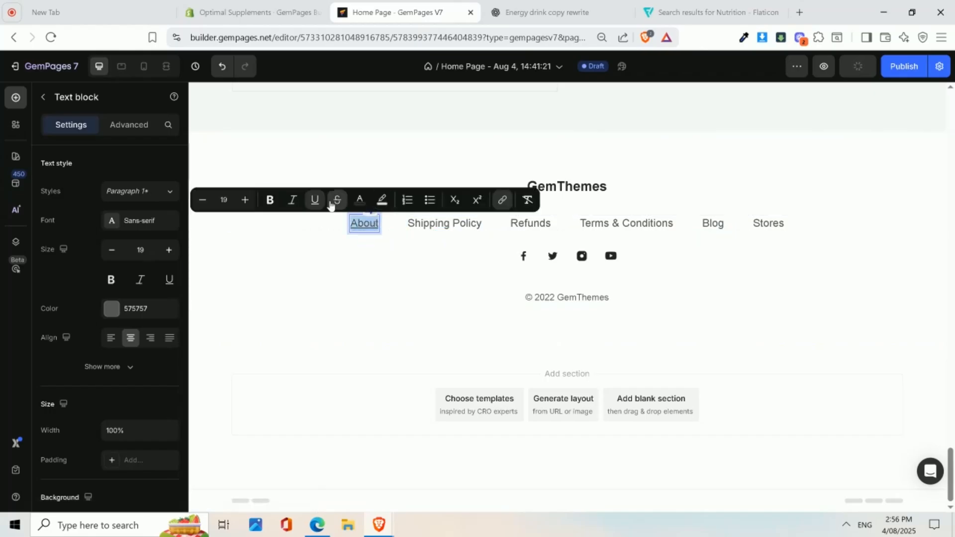
pyautogui.click(314, 200)
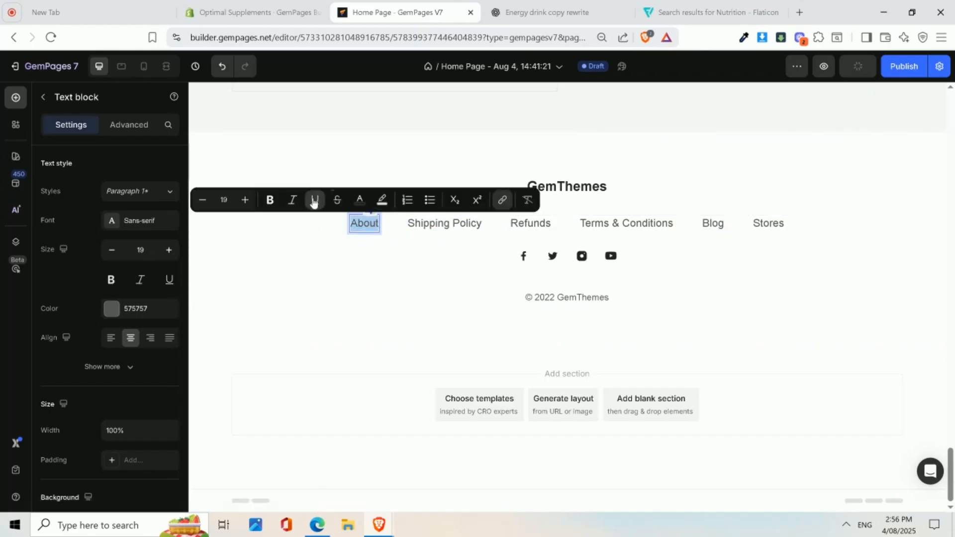
pyautogui.click(370, 230)
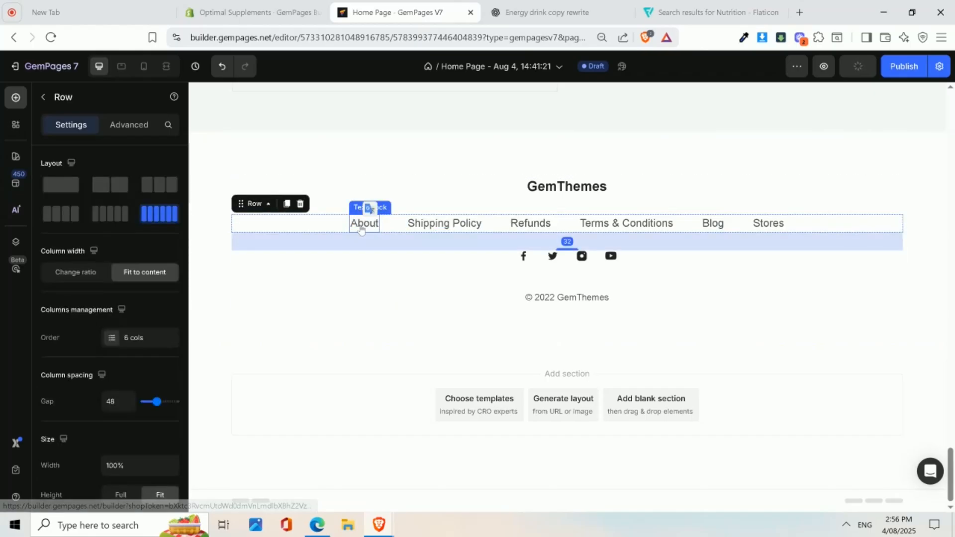
pyautogui.click(442, 223)
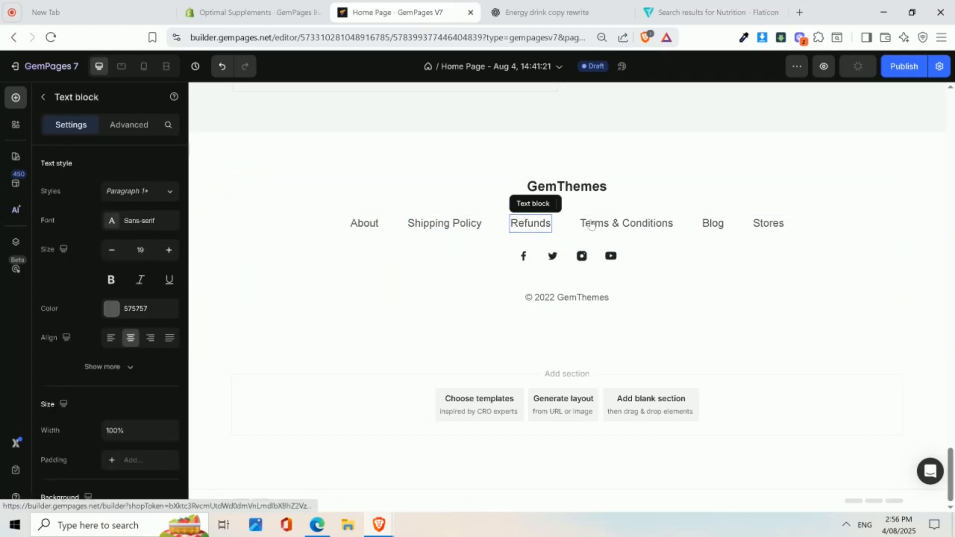
pyautogui.click(626, 224)
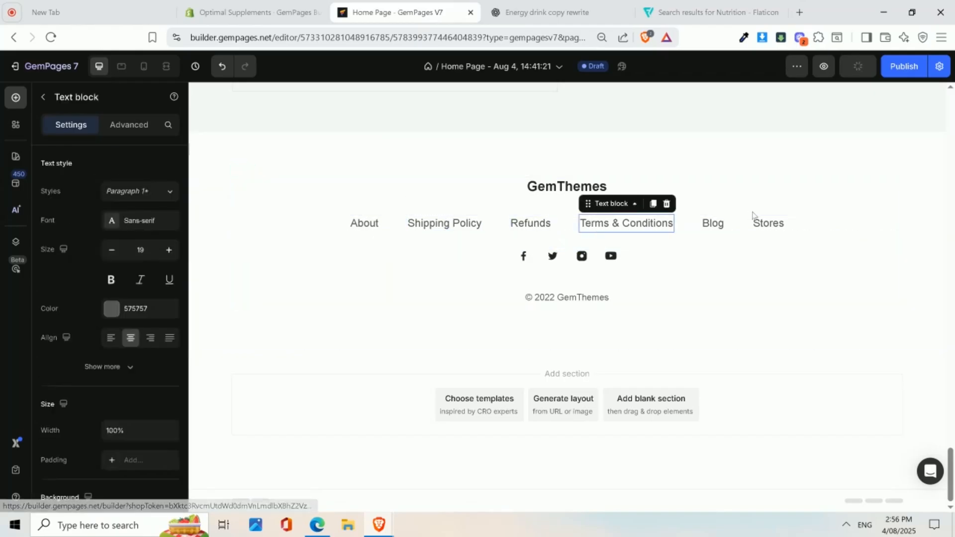
# - Open the link settings of the footer's YouTube icon and browse the pages available for its Open page action
pyautogui.click(610, 257)
pyautogui.scroll(-6, 135, 277)
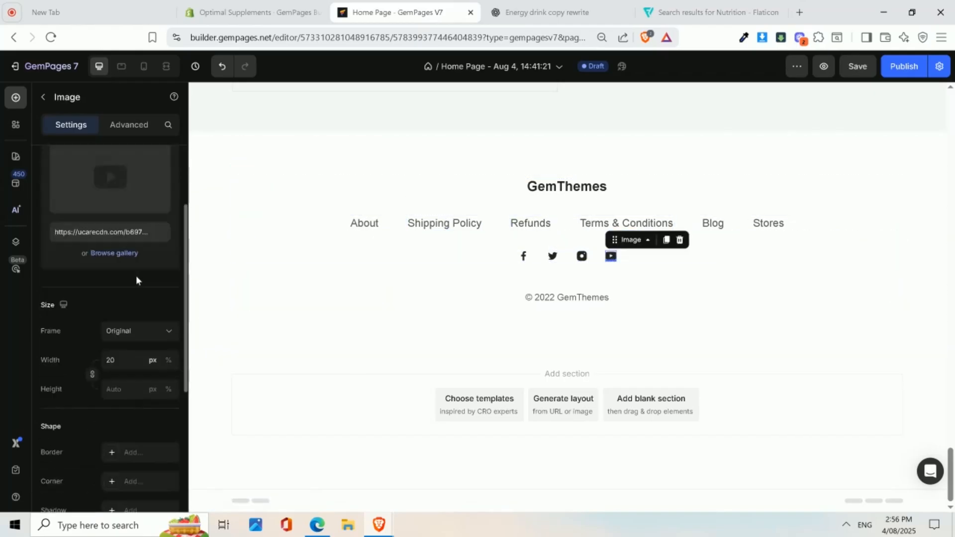
pyautogui.click(162, 363)
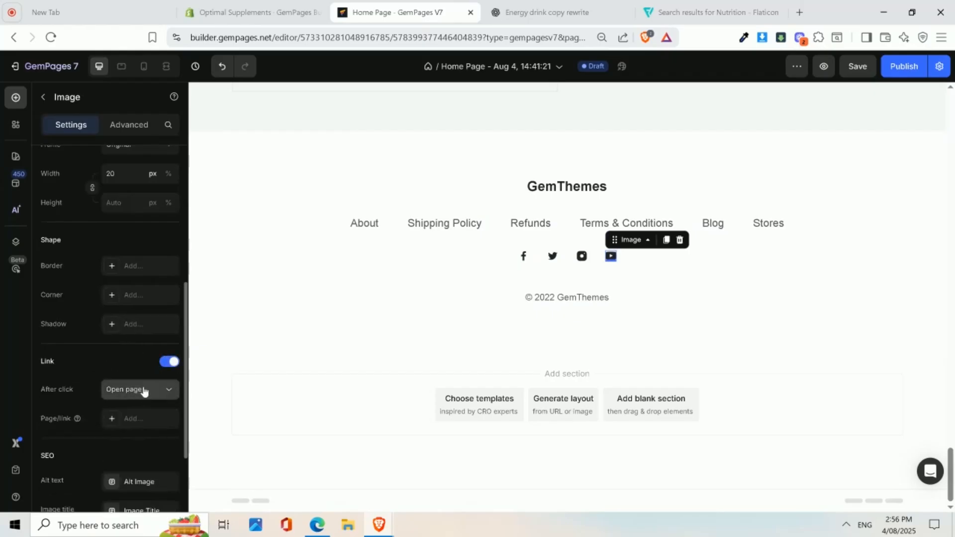
pyautogui.click(141, 392)
pyautogui.click(131, 424)
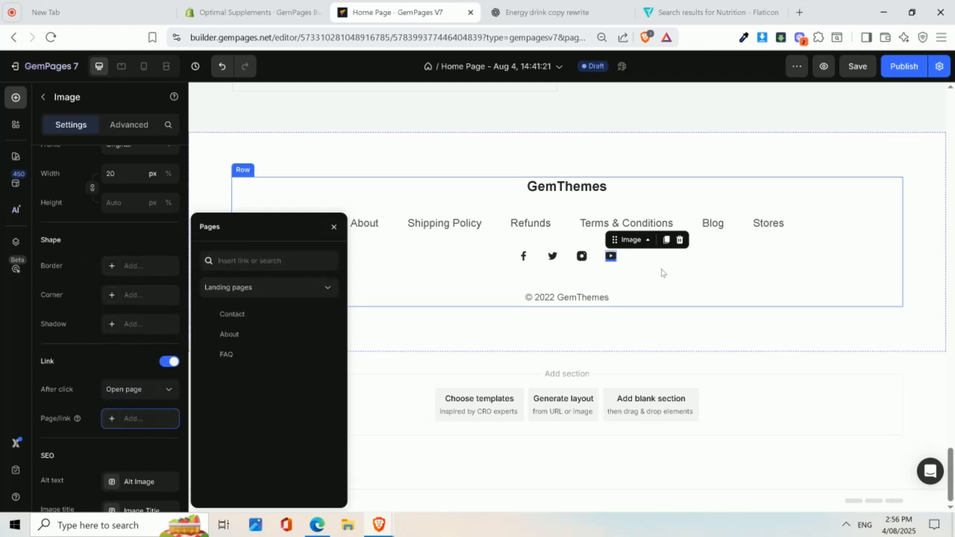
pyautogui.click(626, 279)
# - Delete the YouTube icon from the footer and set the social icon row to a three-column layout
pyautogui.click(610, 256)
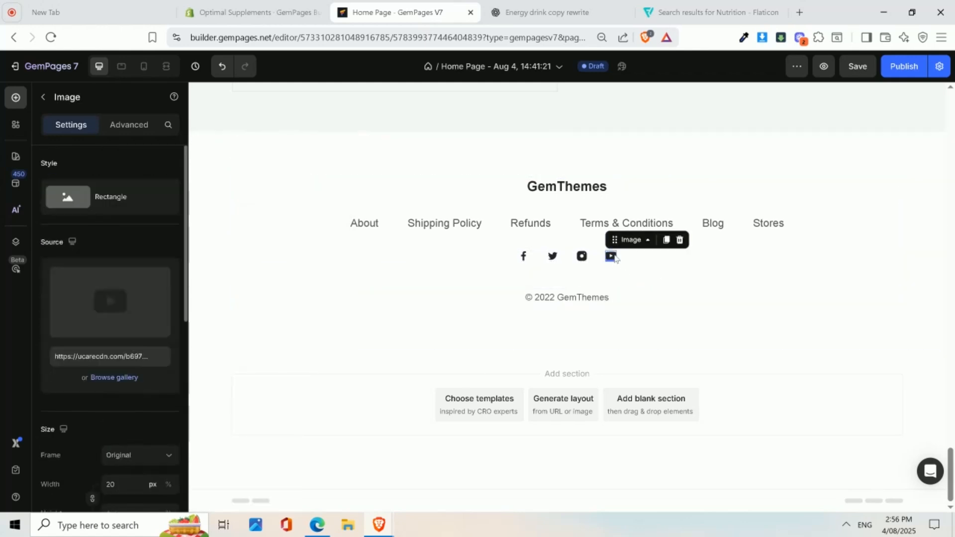
pyautogui.rightClick(613, 256)
pyautogui.click(680, 240)
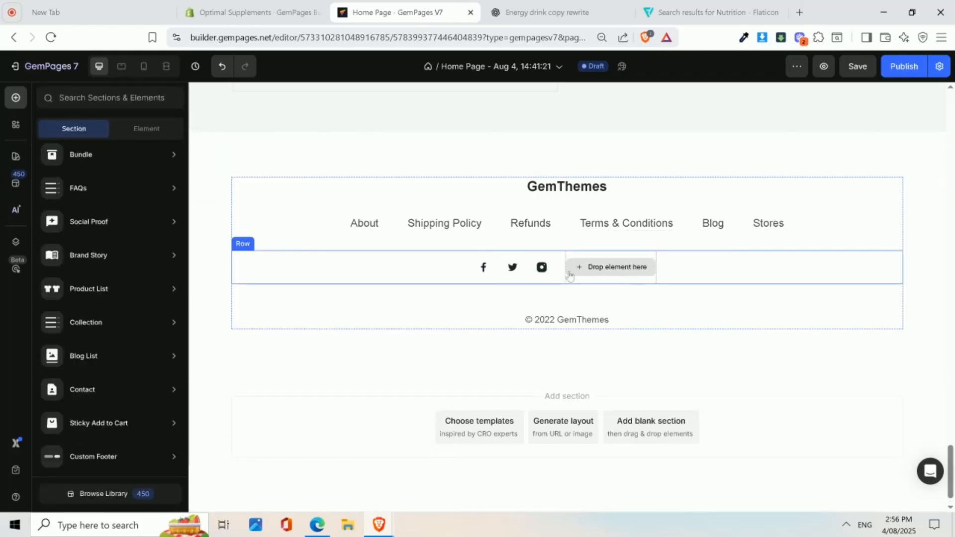
pyautogui.click(580, 259)
pyautogui.rightClick(576, 257)
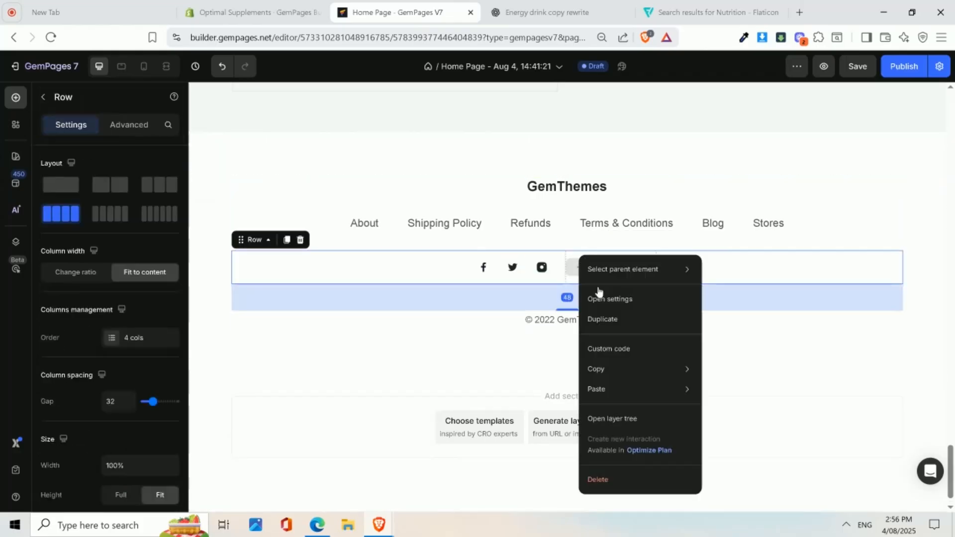
pyautogui.click(573, 257)
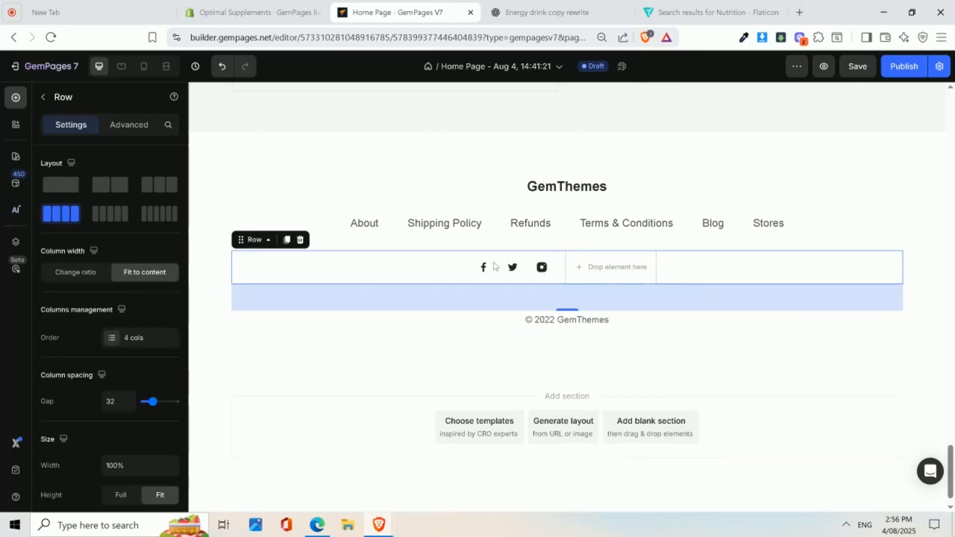
pyautogui.click(165, 185)
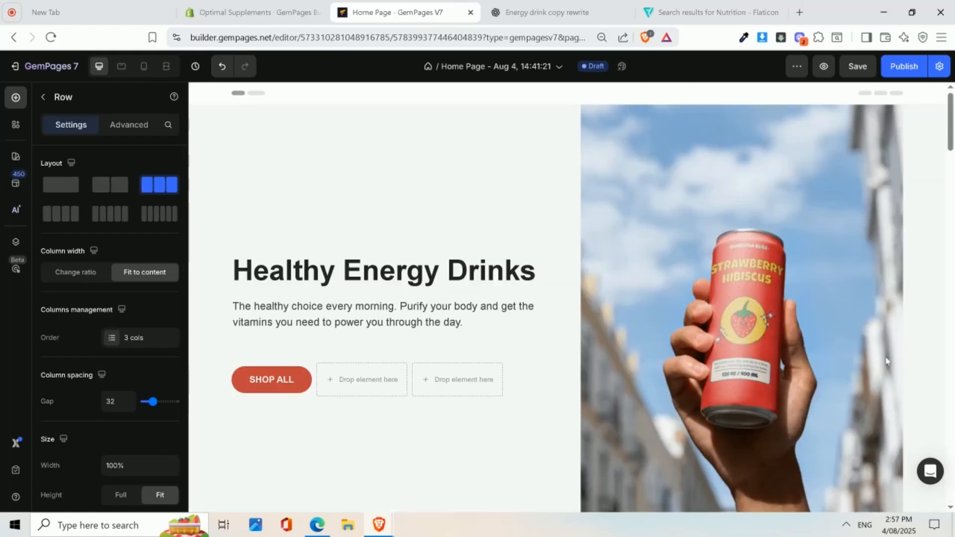
# - Add the prebuilt kombucha hero section with the lemon ginger and strawberry hibiscus cans at the very top of the page
pyautogui.moveTo(950, 137); pyautogui.dragTo(954, 16)
pyautogui.scroll(1, 880, 226)
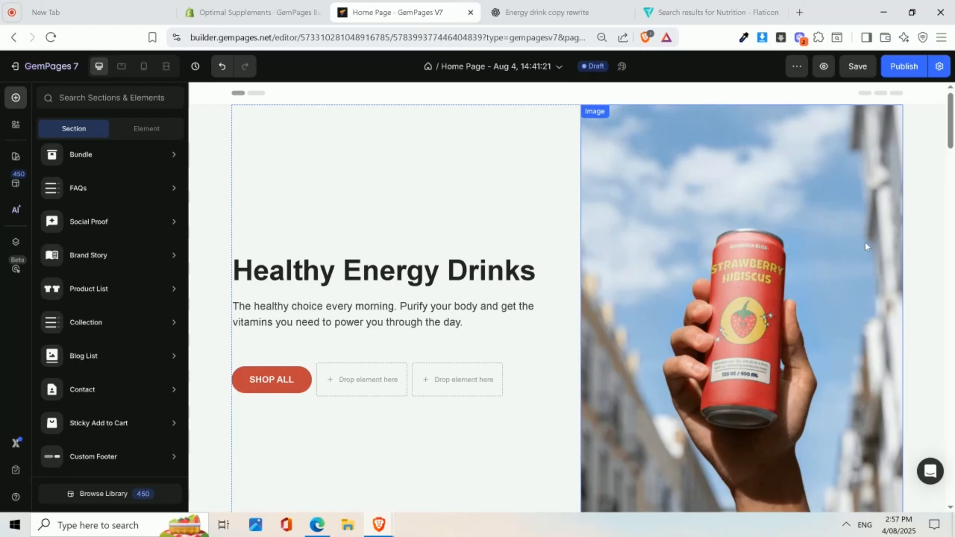
pyautogui.click(83, 254)
pyautogui.scroll(5, 119, 231)
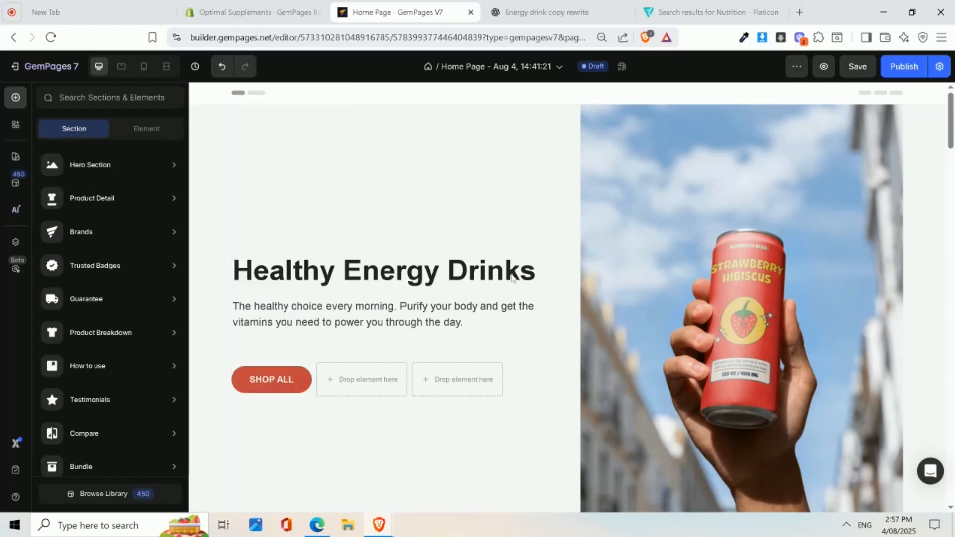
pyautogui.moveTo(136, 155)
pyautogui.scroll(-5, 243, 350)
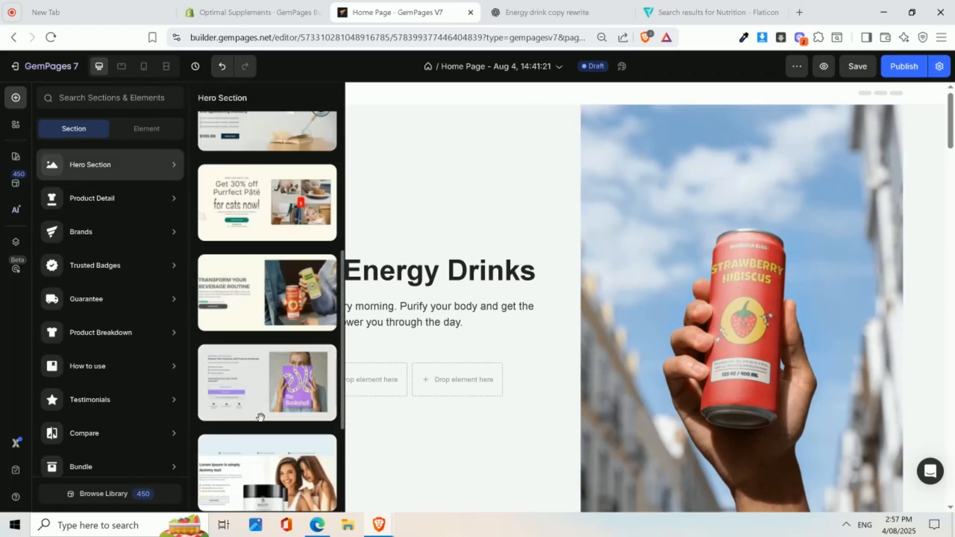
pyautogui.scroll(-5, 243, 351)
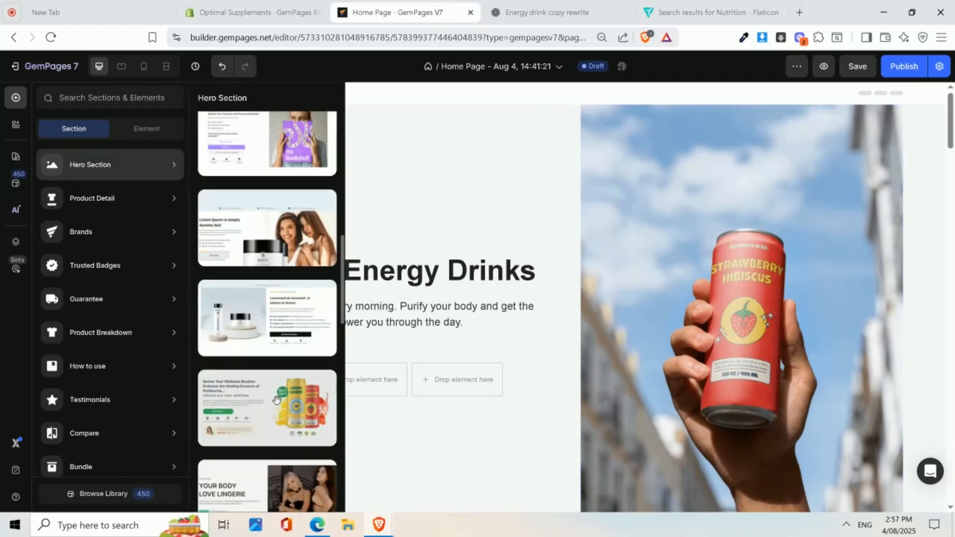
pyautogui.moveTo(261, 398); pyautogui.dragTo(621, 123)
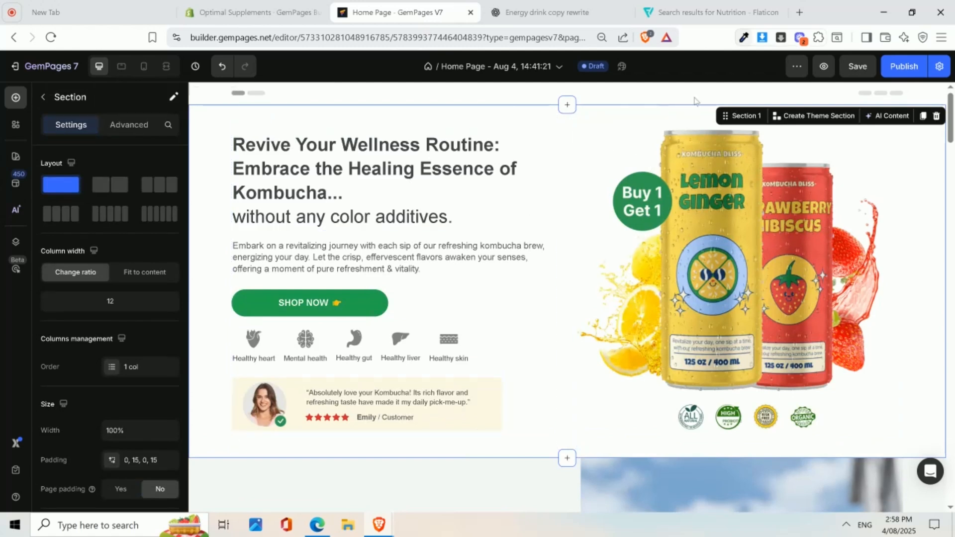
# - Switch to ChatGPT, attach a screenshot of the new hero section to the message, and return to GemPages
pyautogui.click(301, 176)
pyautogui.click(770, 143)
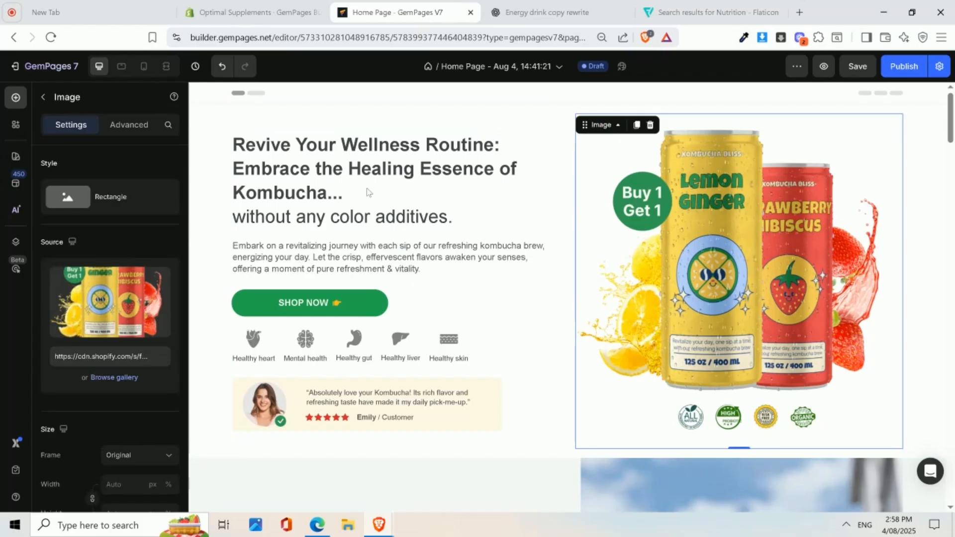
pyautogui.click(547, 12)
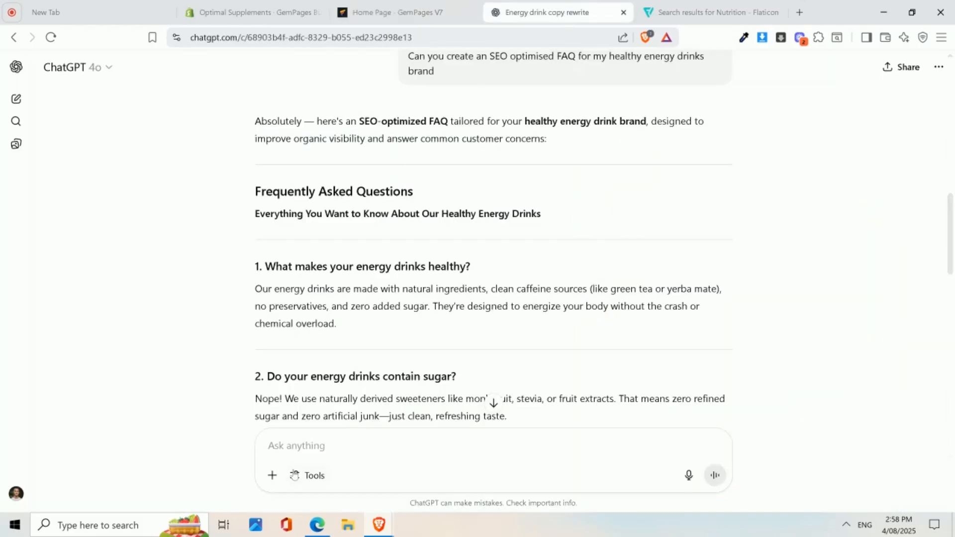
pyautogui.hotkey('ctrl', 'v')
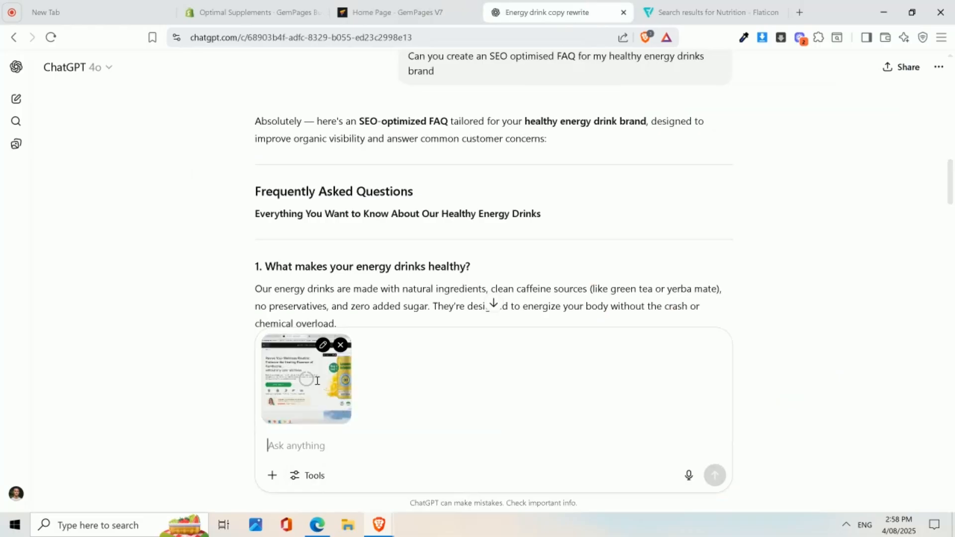
pyautogui.click(389, 12)
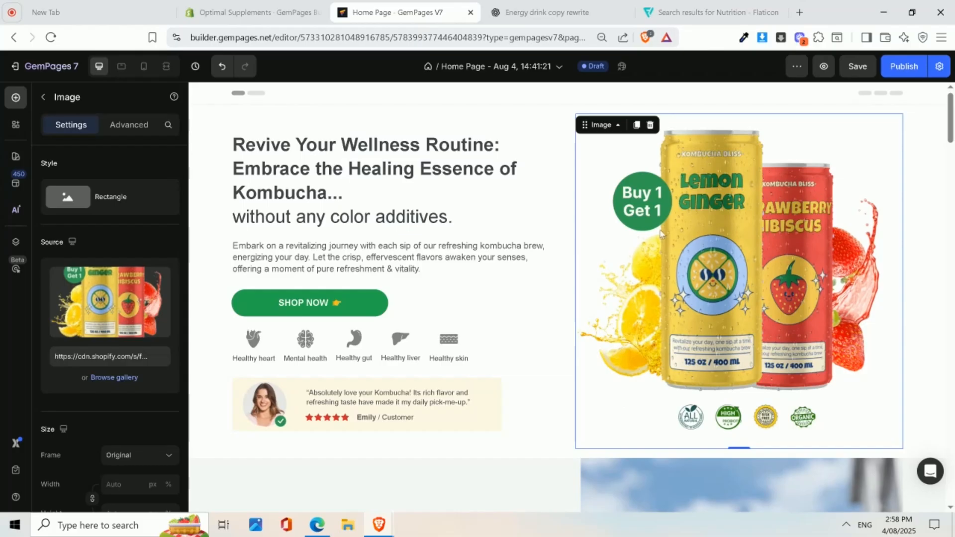
# - Delete the kombucha hero section with the lemon ginger and strawberry hibiscus cans
pyautogui.rightClick(920, 141)
pyautogui.click(834, 359)
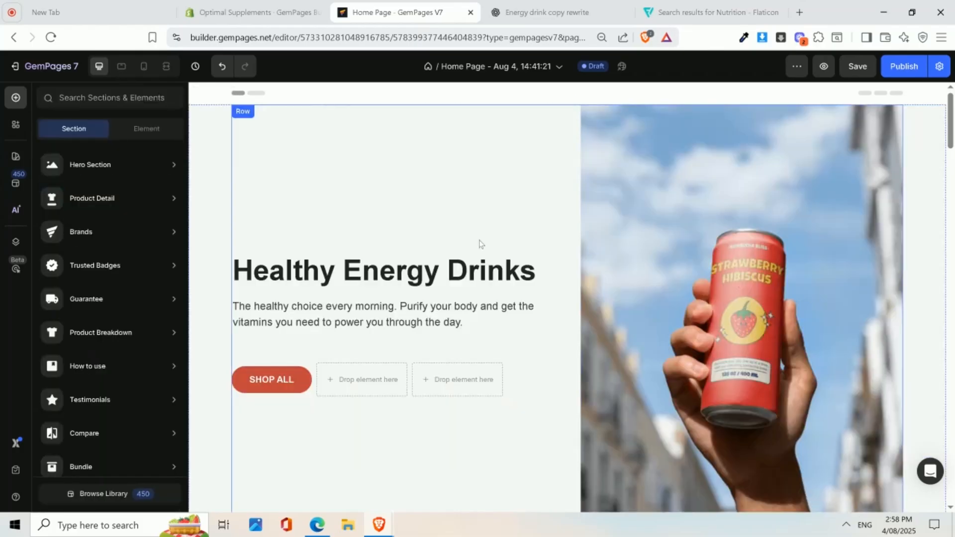
# - Browse the prebuilt section categories and open the template library at the insertion point above "What's Good About Our Energy Drink?"
pyautogui.scroll(-8, 728, 156)
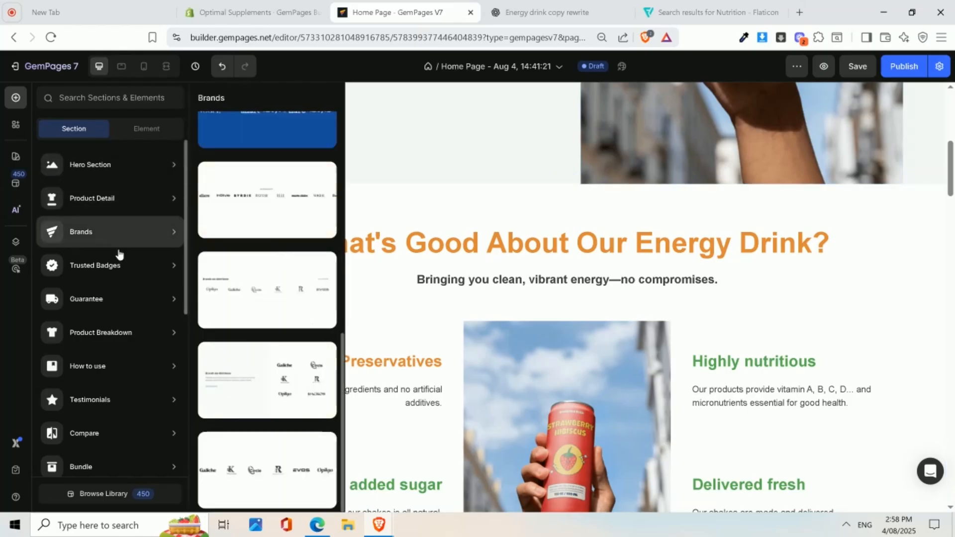
pyautogui.moveTo(94, 385)
pyautogui.moveTo(59, 447)
pyautogui.moveTo(89, 289)
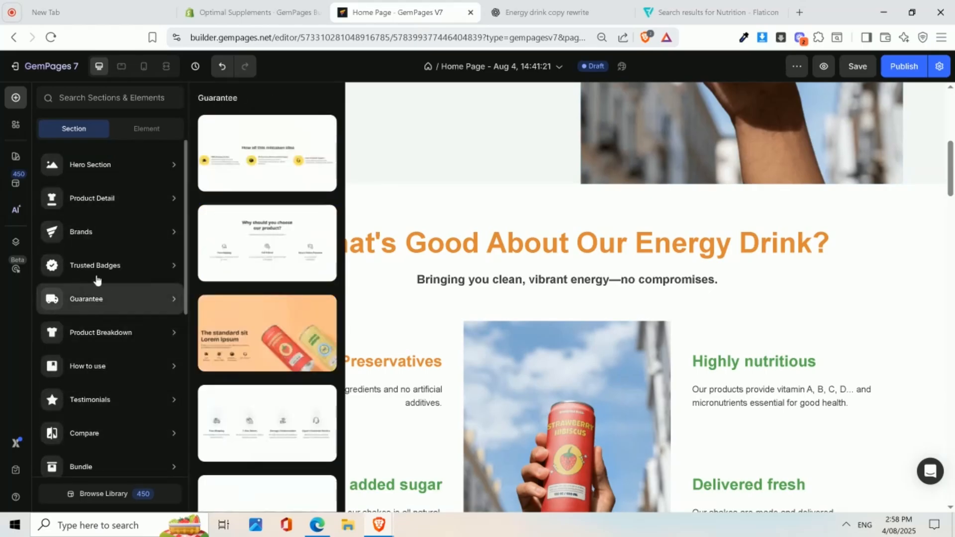
pyautogui.moveTo(92, 240)
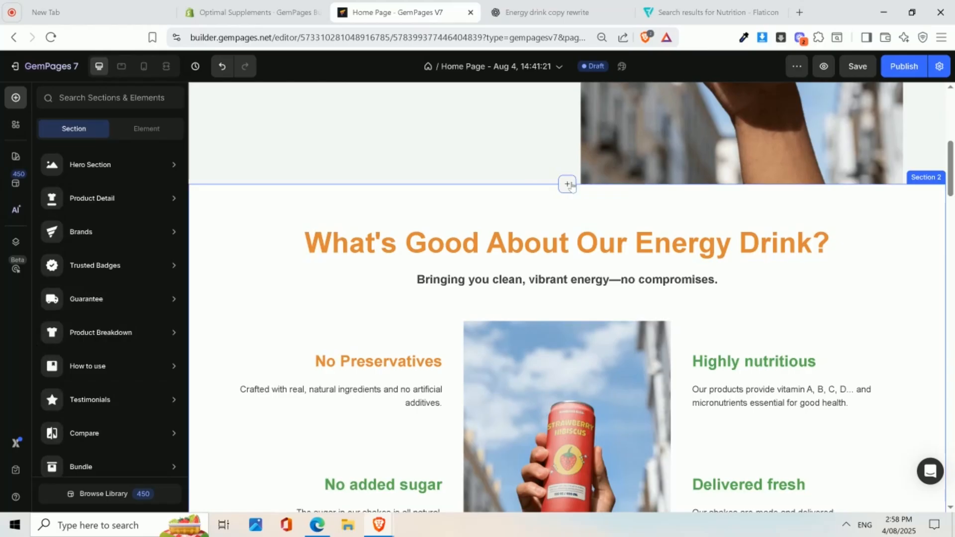
pyautogui.click(568, 184)
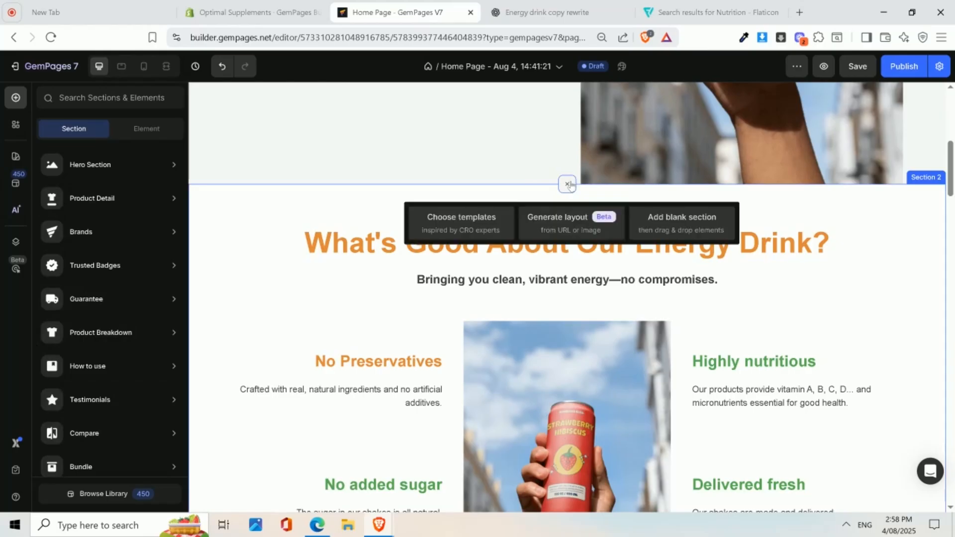
pyautogui.click(670, 222)
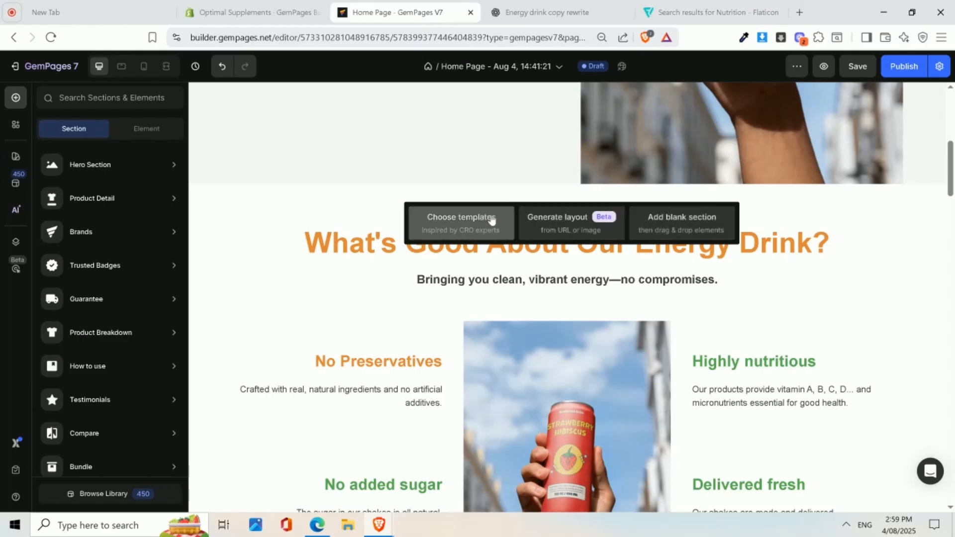
pyautogui.click(477, 205)
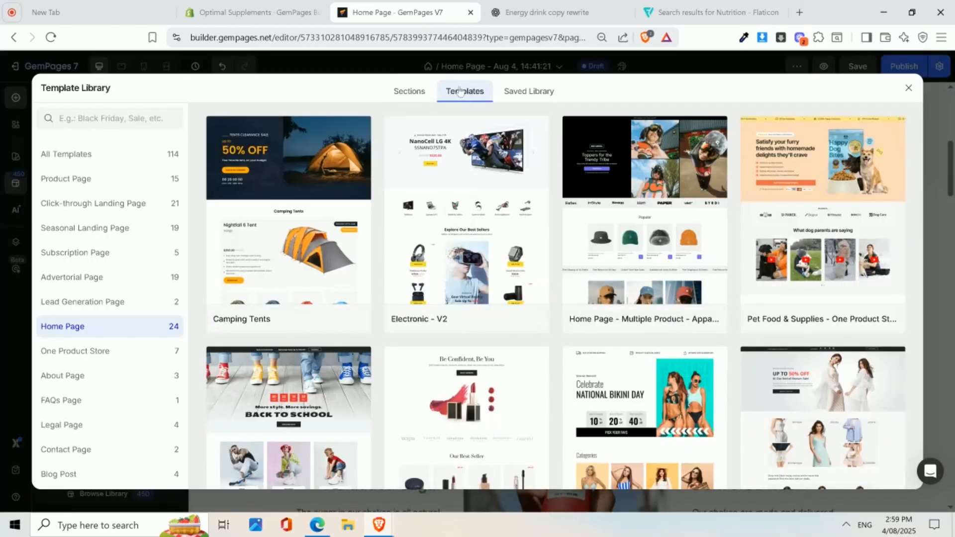
# - Add the Pet Food & Supplies home page template to the page, keeping all current sections and the template's own fonts
pyautogui.moveTo(548, 251)
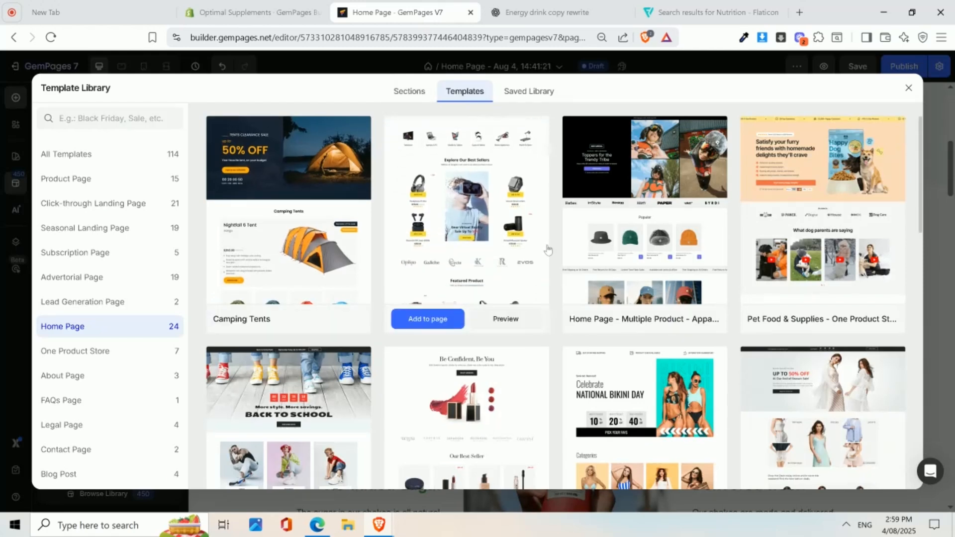
pyautogui.moveTo(829, 138)
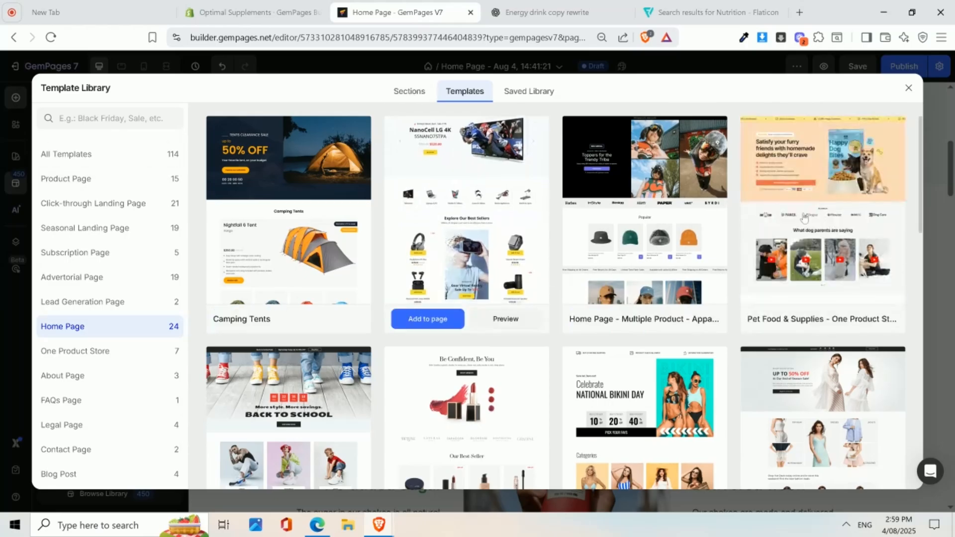
pyautogui.moveTo(805, 226)
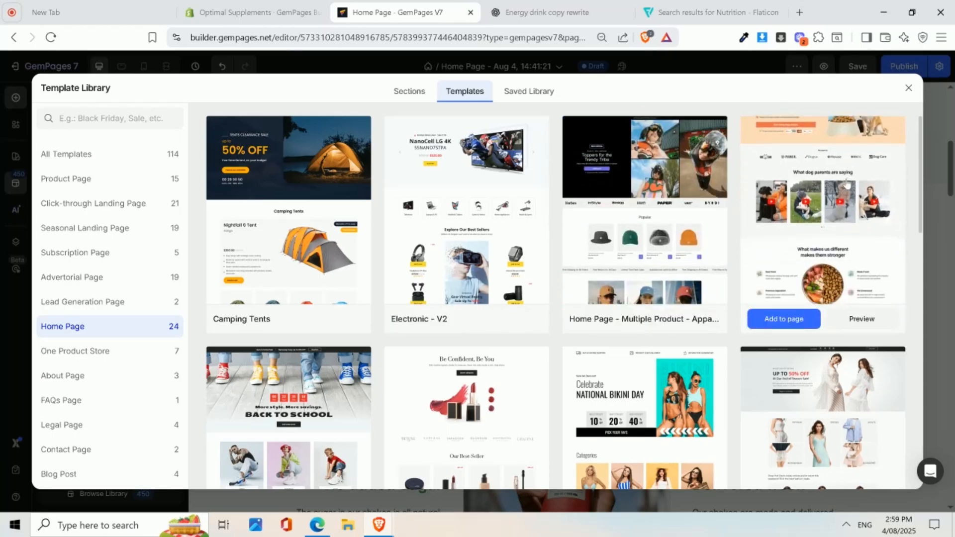
pyautogui.click(796, 323)
pyautogui.click(323, 274)
pyautogui.click(502, 273)
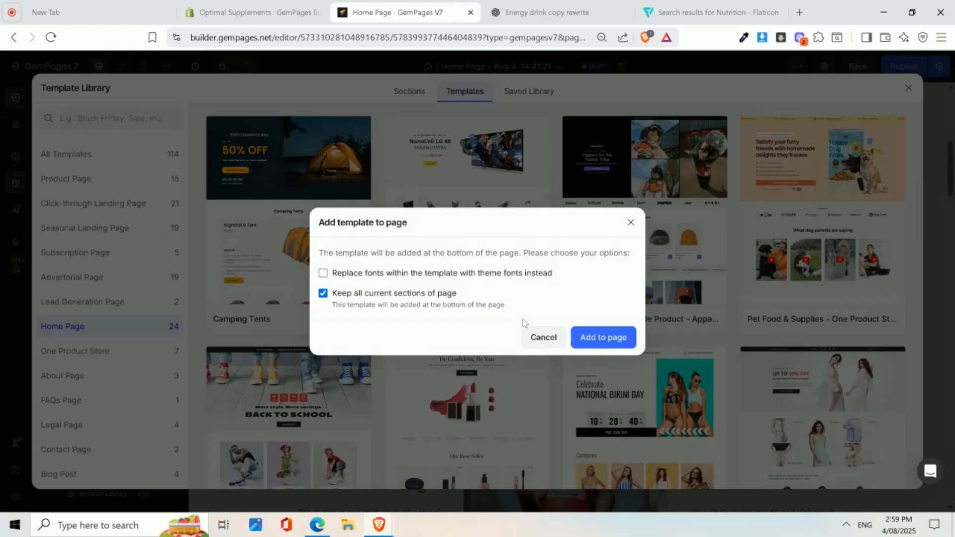
pyautogui.click(595, 338)
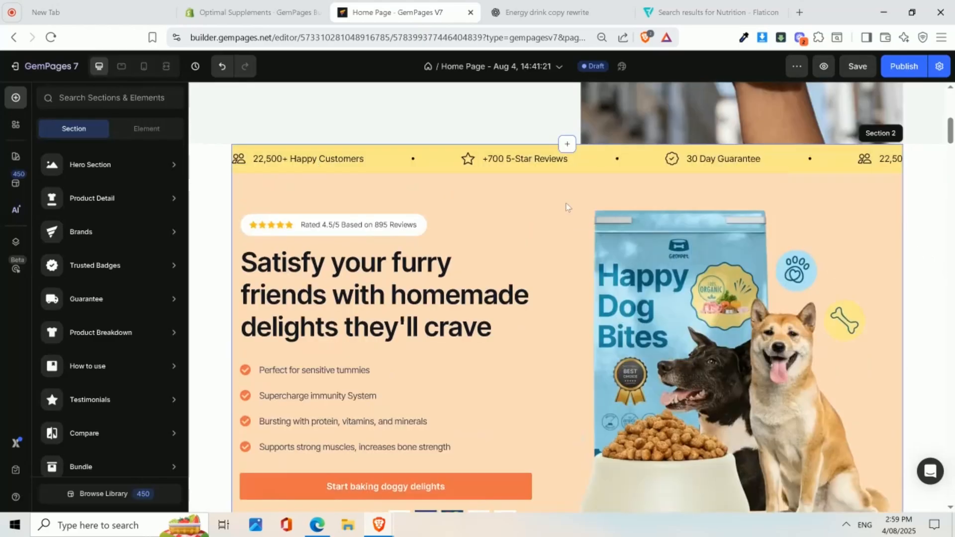
# - Delete the dog food hero and the Healthy Energy Drinks hero above the "As seen in" logo row
pyautogui.scroll(8, 744, 324)
pyautogui.scroll(-5, 747, 307)
pyautogui.scroll(-5, 386, 303)
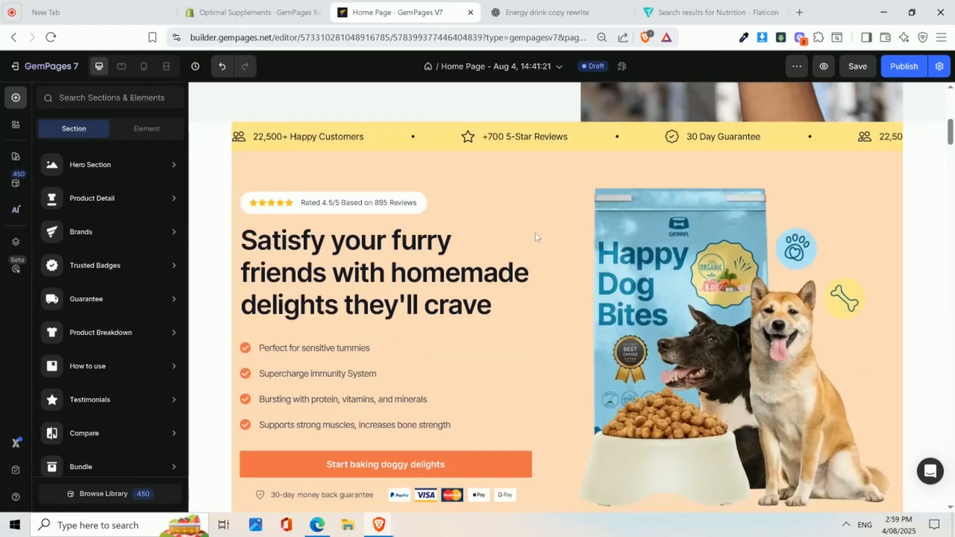
pyautogui.scroll(5, 447, 254)
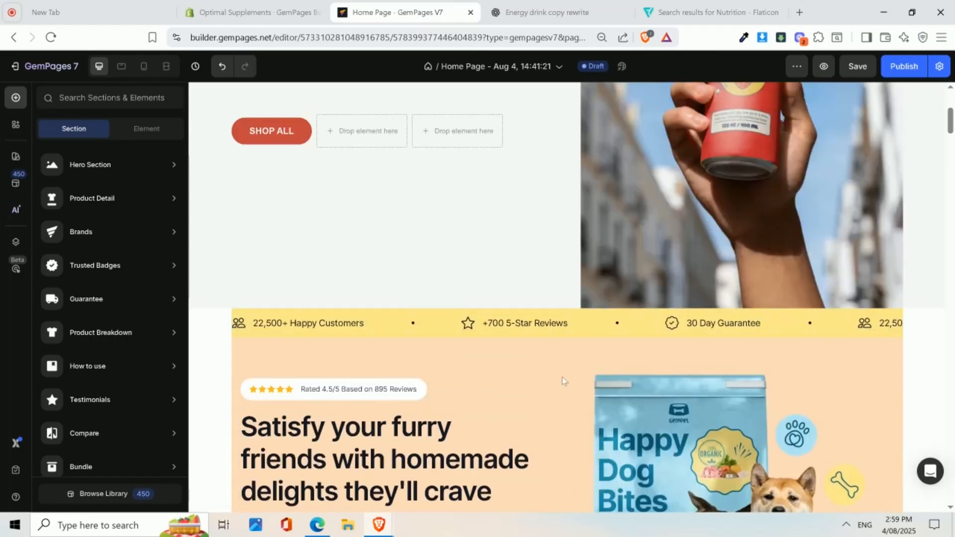
pyautogui.scroll(-7, 514, 309)
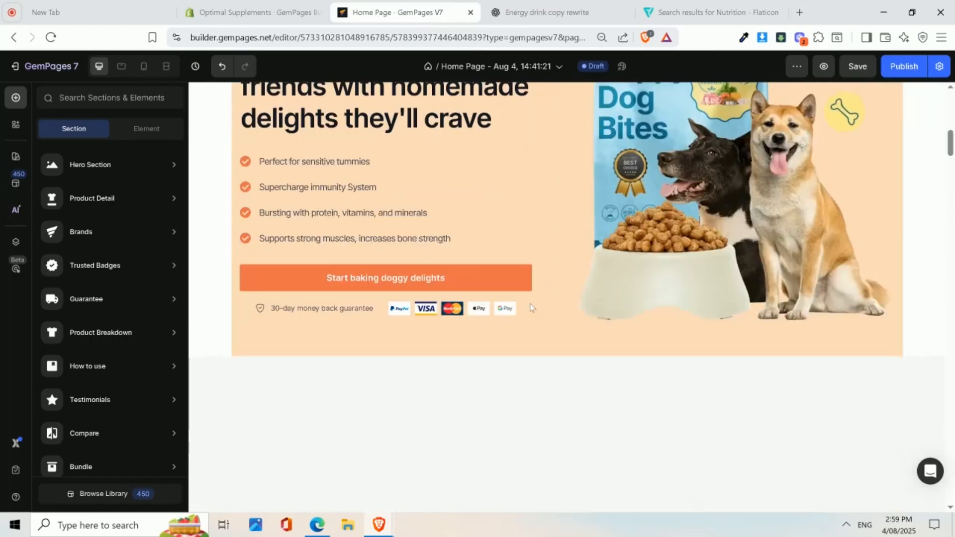
pyautogui.rightClick(593, 342)
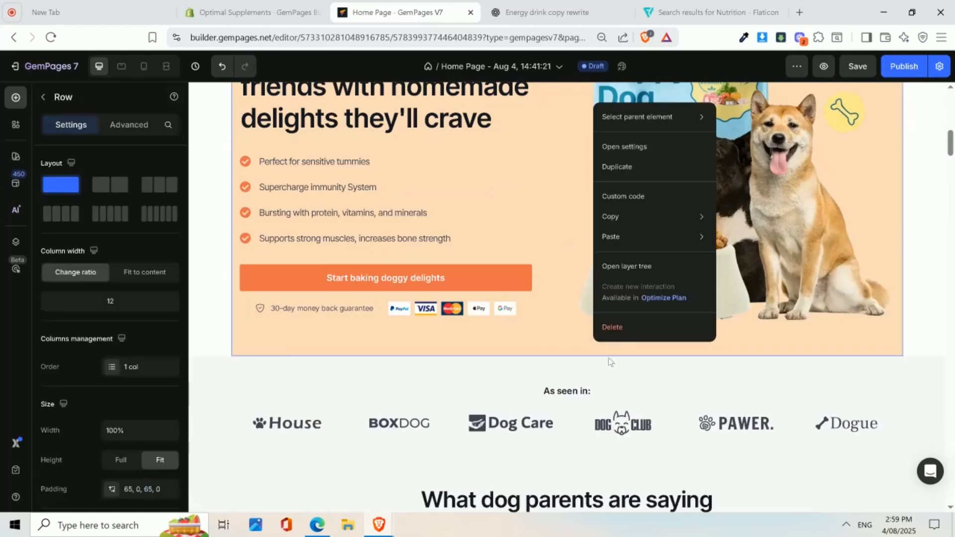
pyautogui.click(635, 329)
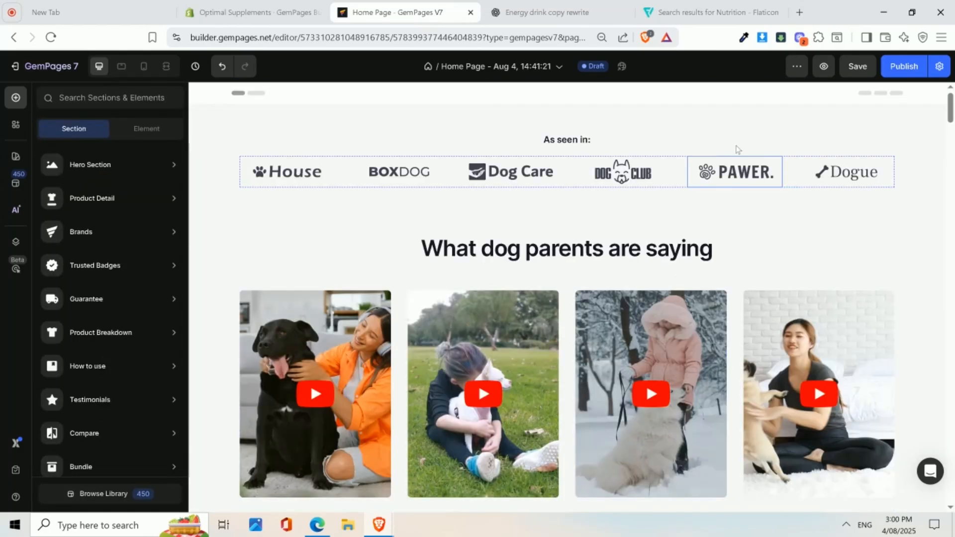
# - Open the image settings of the Dog Care logo in the "As seen in" row and review its source
pyautogui.click(440, 180)
pyautogui.click(512, 171)
pyautogui.scroll(-1, 824, 232)
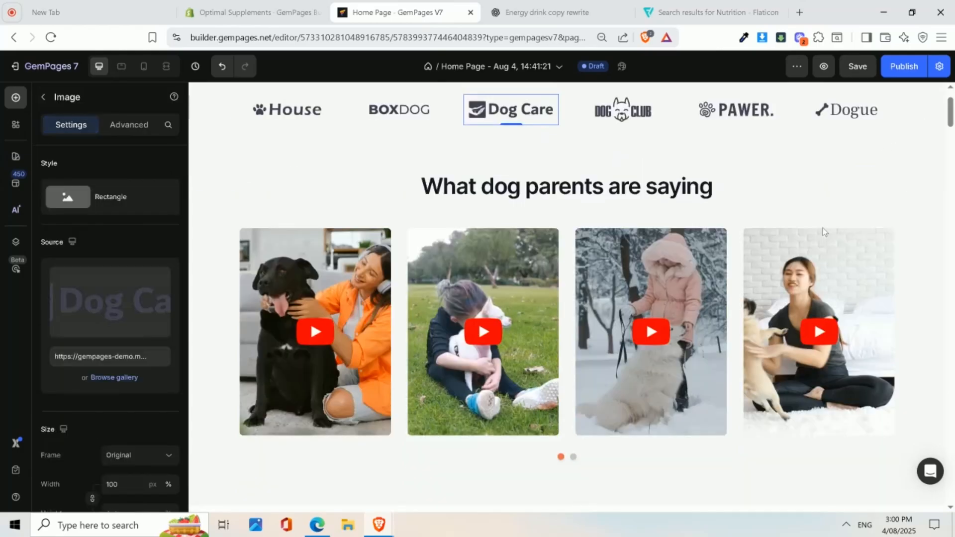
pyautogui.scroll(-1, 824, 232)
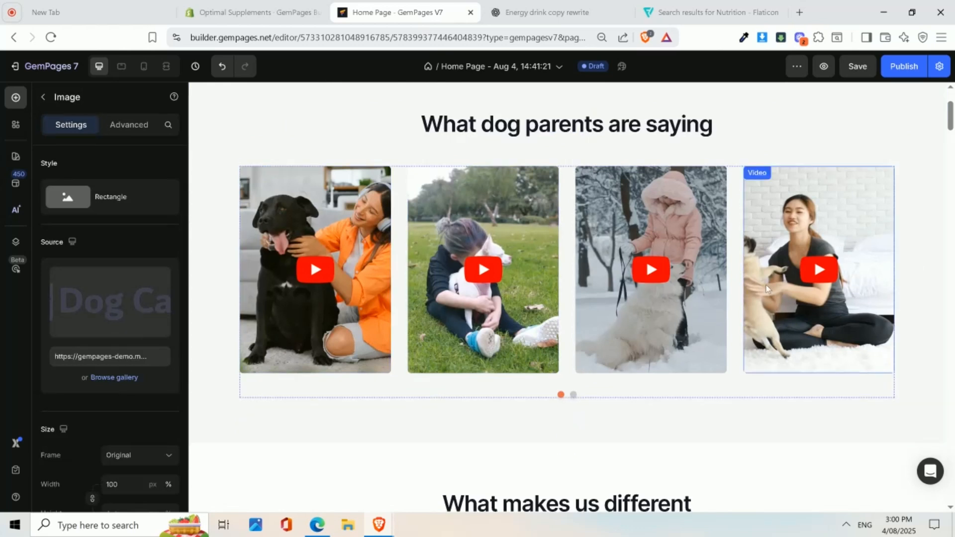
# - Inspect the video link of the first "What dog parents are saying" video and pause its playback
pyautogui.click(328, 220)
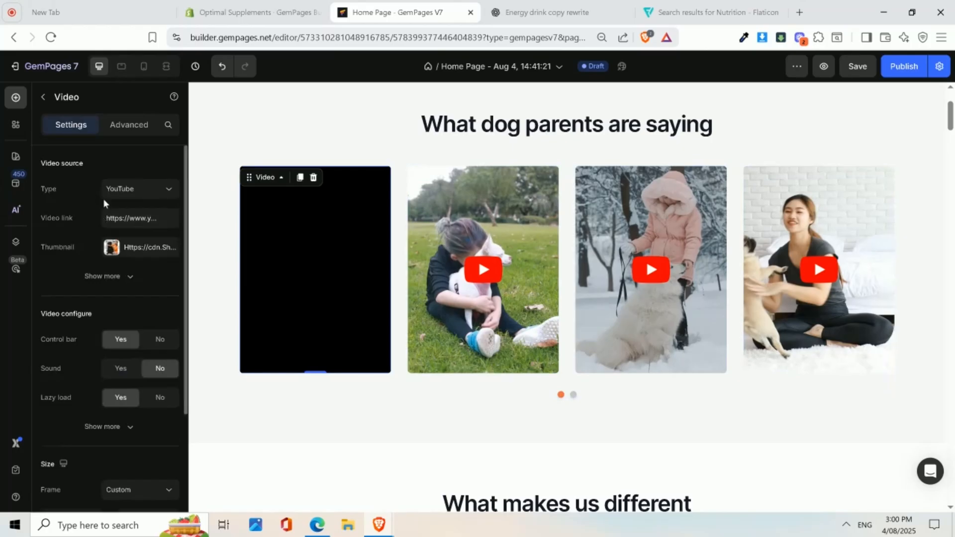
pyautogui.click(122, 218)
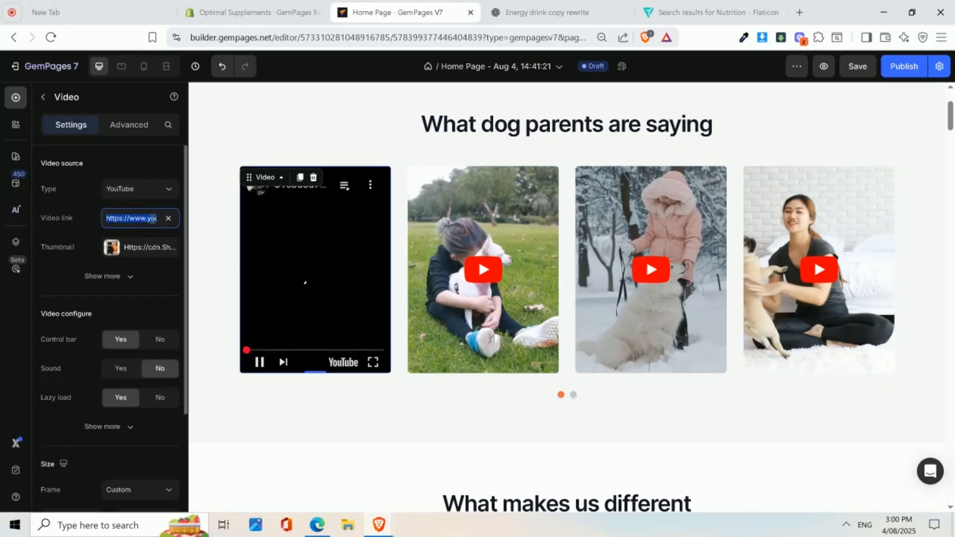
pyautogui.click(259, 362)
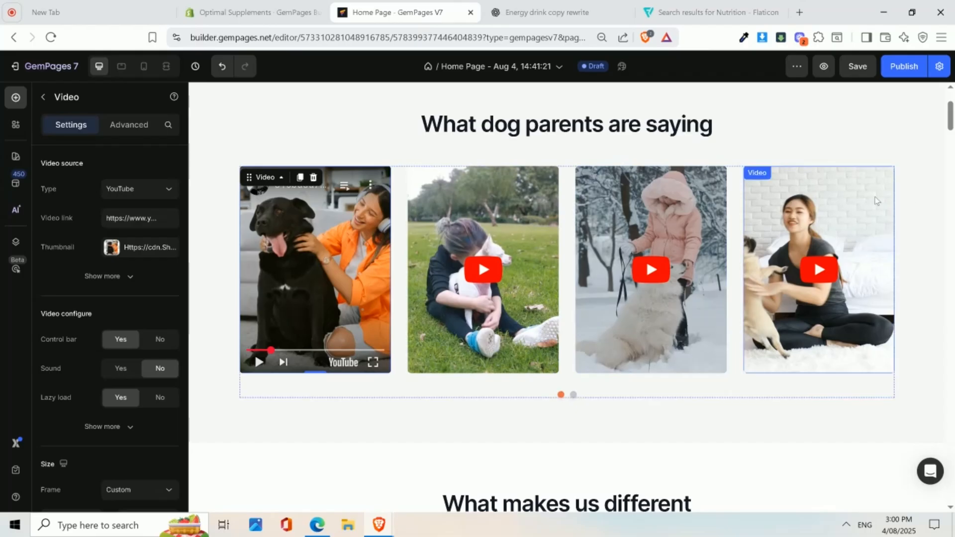
# - Inspect the image comparison and the Real Food text in the "What makes us different" section
pyautogui.scroll(-5, 652, 185)
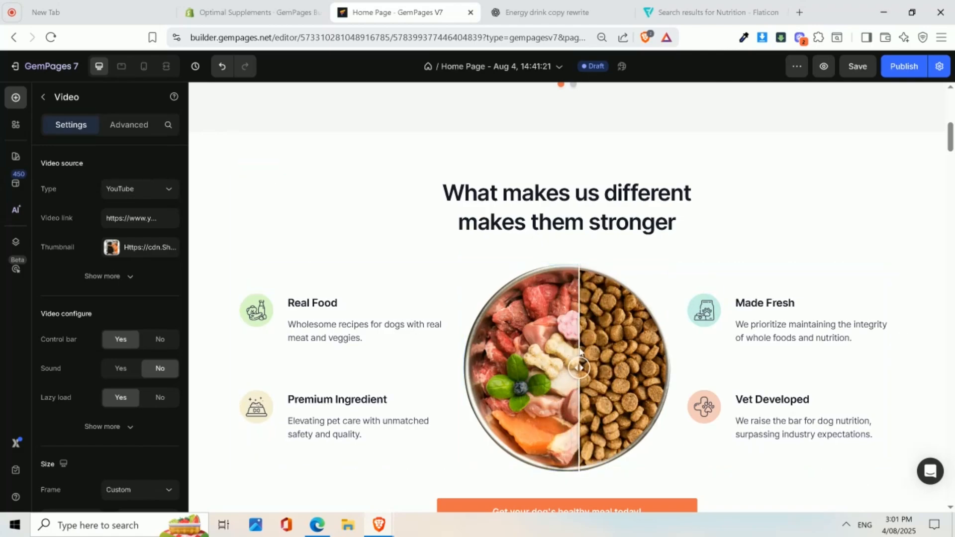
pyautogui.click(482, 282)
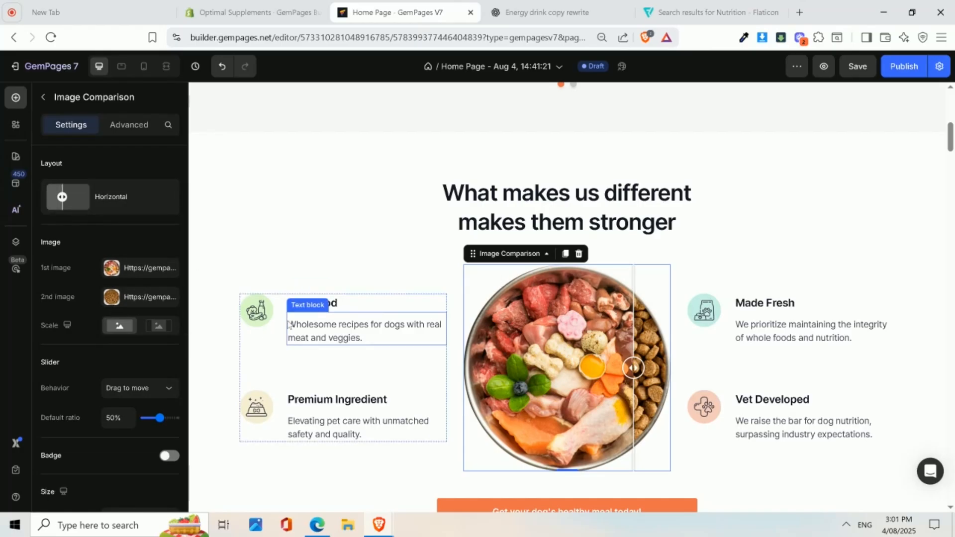
pyautogui.click(332, 335)
# - Delete the section containing the "Improve overall gastrointestinal health for better nutrient absorption" video and text
pyautogui.moveTo(950, 136); pyautogui.dragTo(950, 183)
pyautogui.moveTo(951, 160)
pyautogui.mouseDown()
pyautogui.moveTo(950, 219)
pyautogui.moveTo(950, 193)
pyautogui.mouseUp()
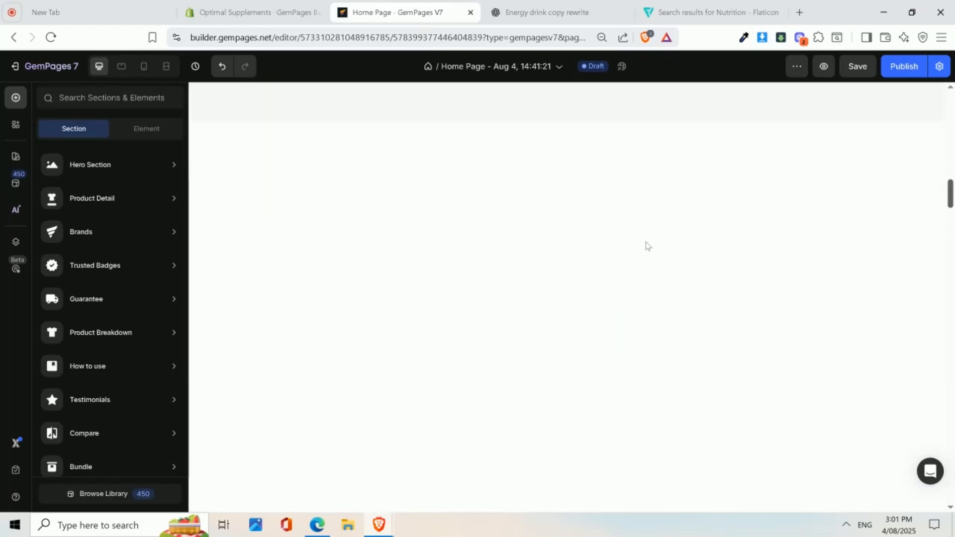
pyautogui.scroll(10, 645, 245)
pyautogui.scroll(-10, 500, 358)
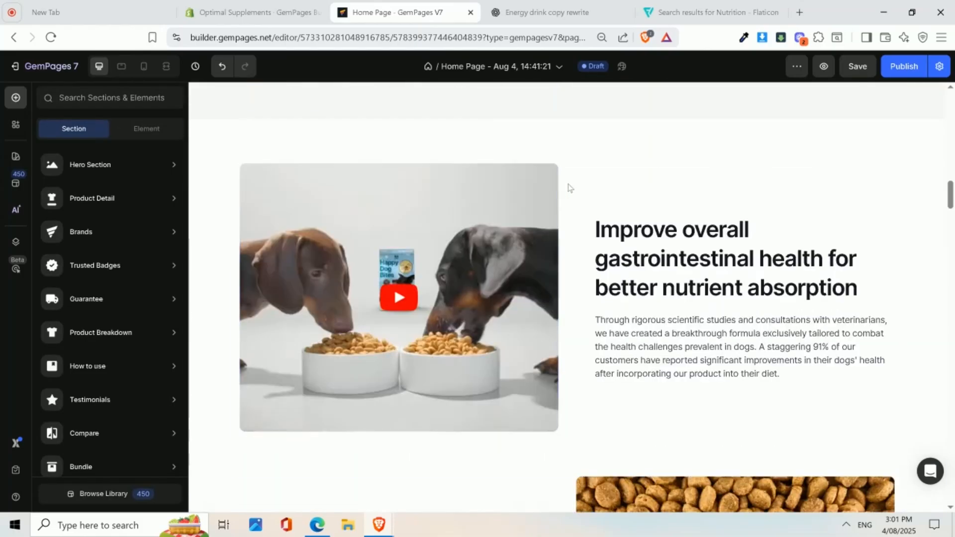
pyautogui.rightClick(245, 151)
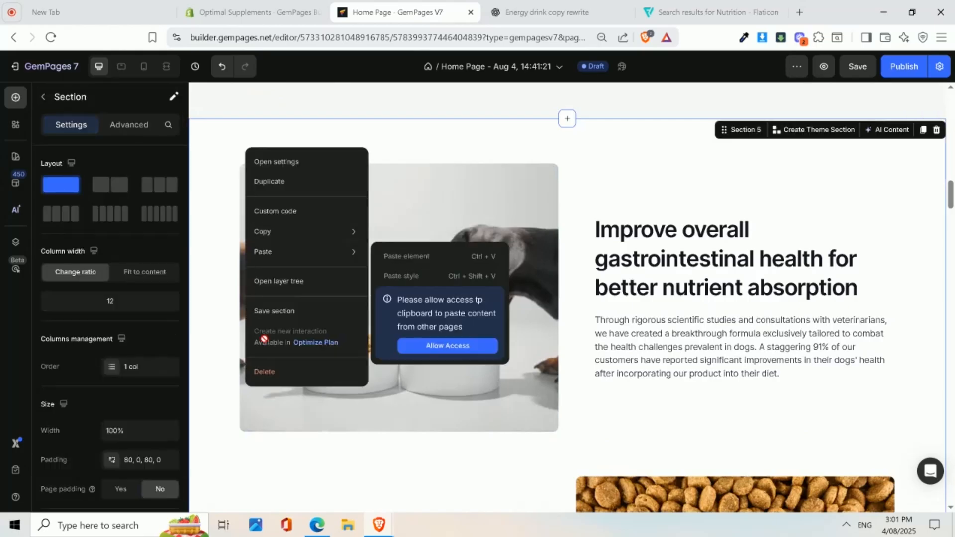
pyautogui.click(268, 372)
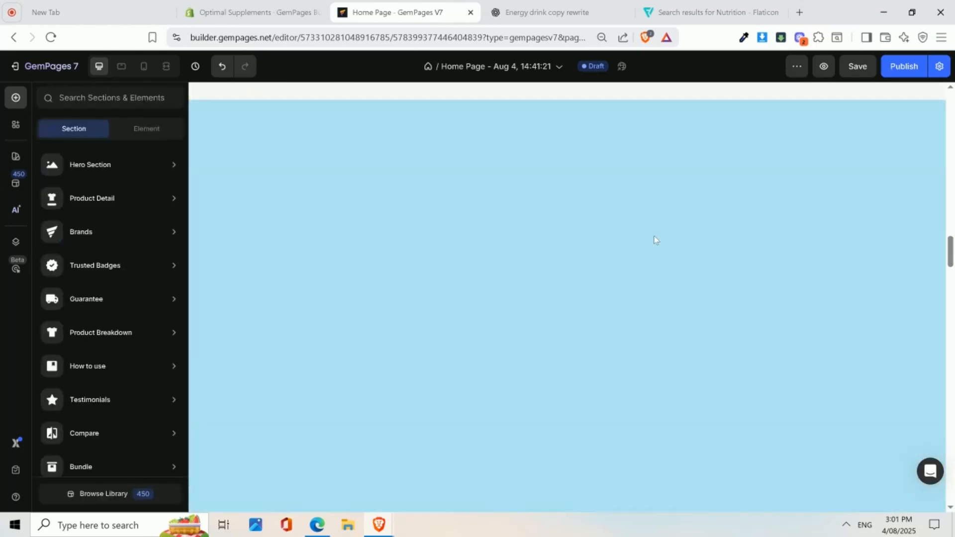
# - Delete the Frequently Asked Questions section below the vet testimonial
pyautogui.scroll(8, 647, 305)
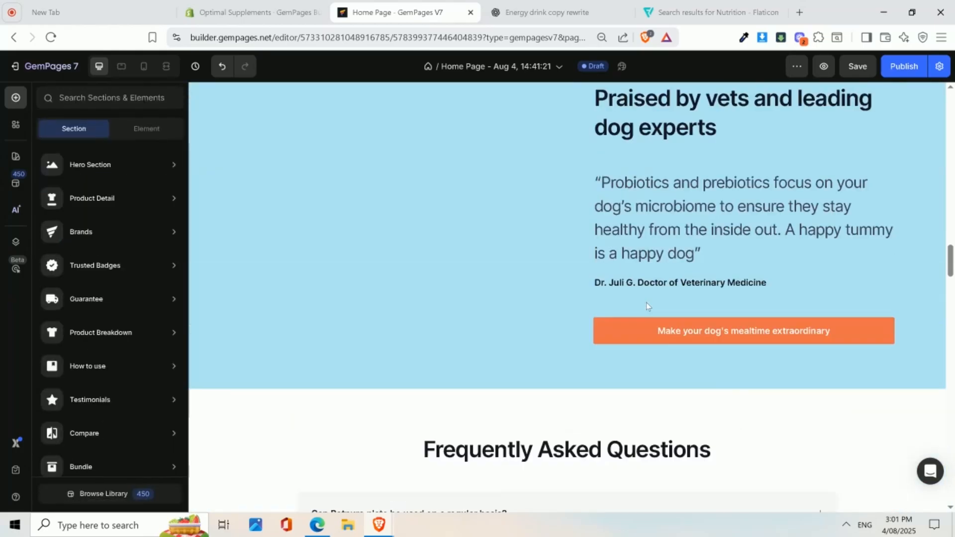
pyautogui.scroll(-4, 565, 276)
pyautogui.scroll(-10, 593, 208)
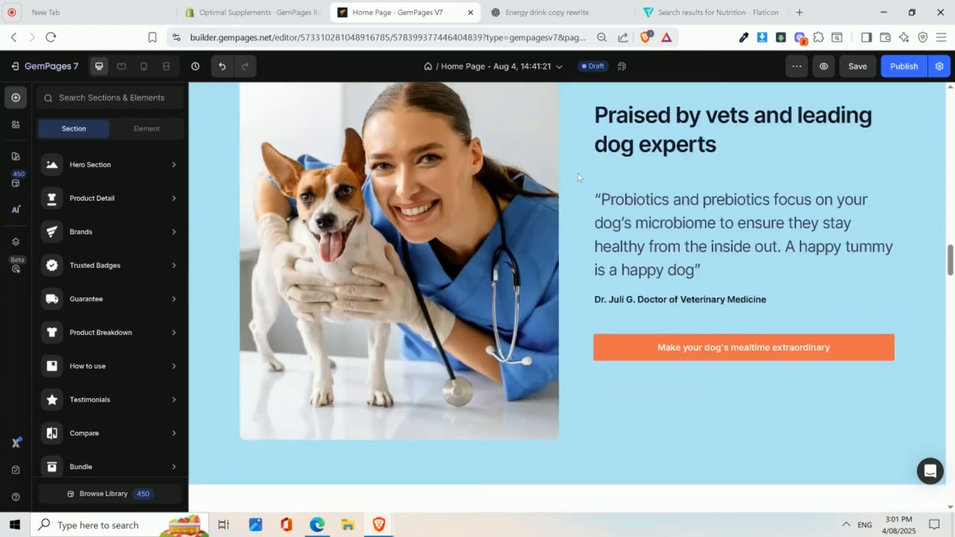
pyautogui.scroll(4, 423, 221)
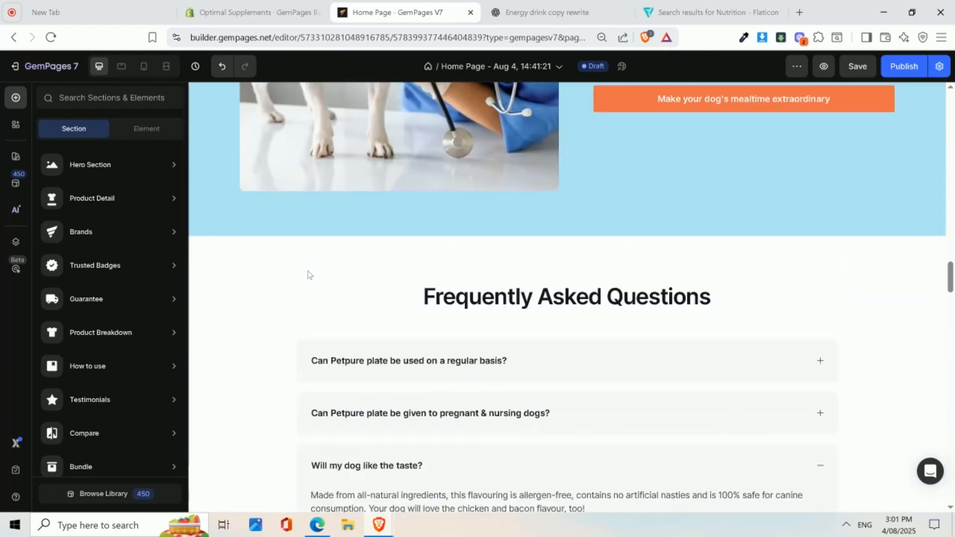
pyautogui.rightClick(311, 271)
pyautogui.click(355, 503)
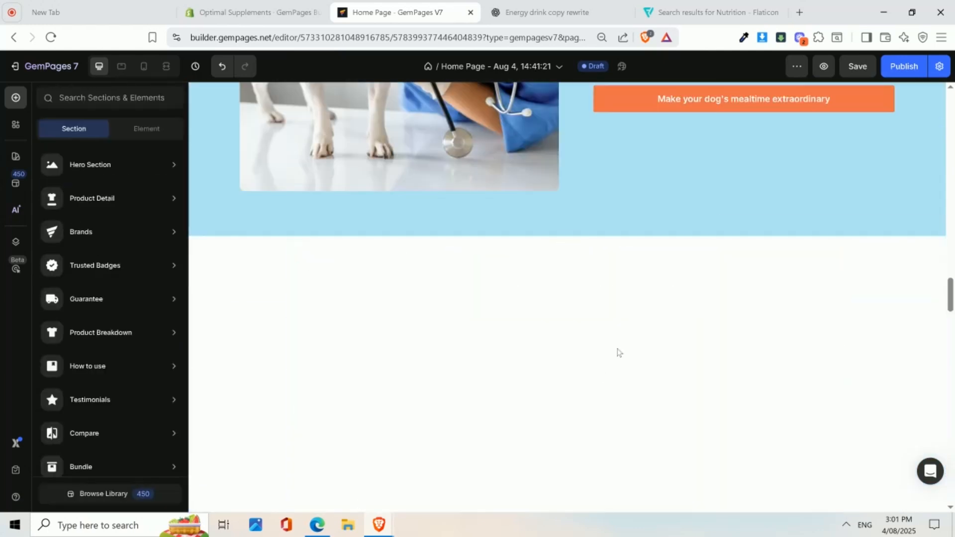
# - Try to replace the vet photo beside "Praised by vets and leading dog experts" with another image, checking local files and the gallery
pyautogui.scroll(7, 622, 307)
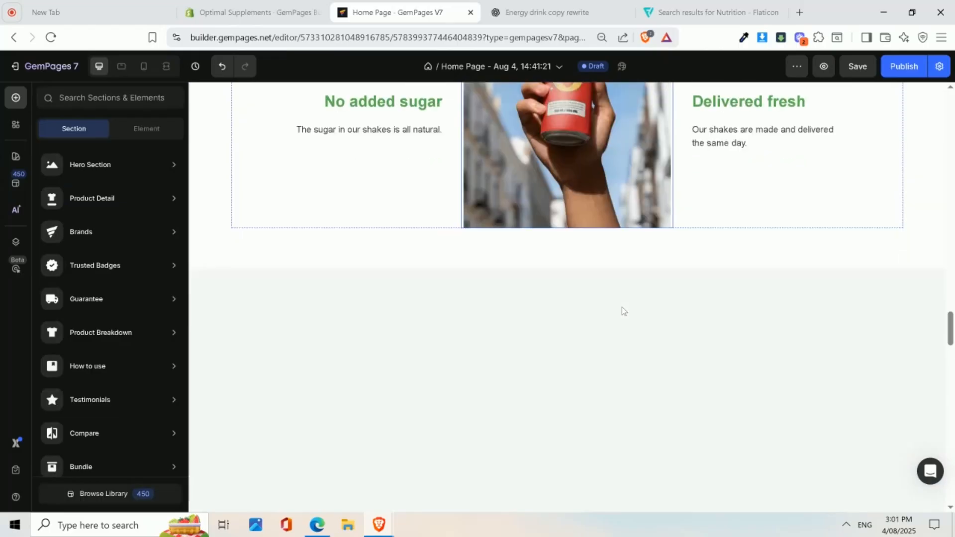
pyautogui.scroll(-9, 622, 308)
pyautogui.scroll(4, 646, 311)
pyautogui.scroll(5, 671, 319)
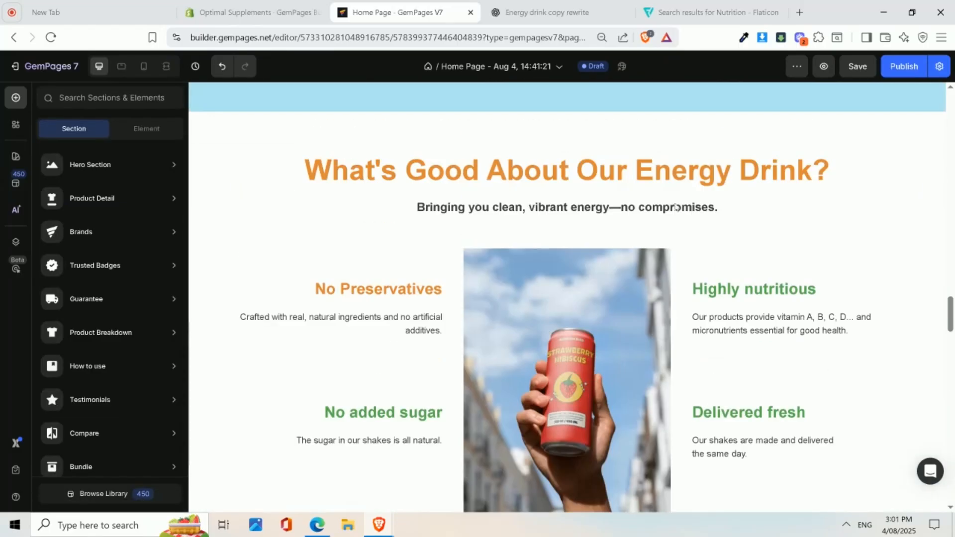
pyautogui.moveTo(951, 309); pyautogui.dragTo(952, 276)
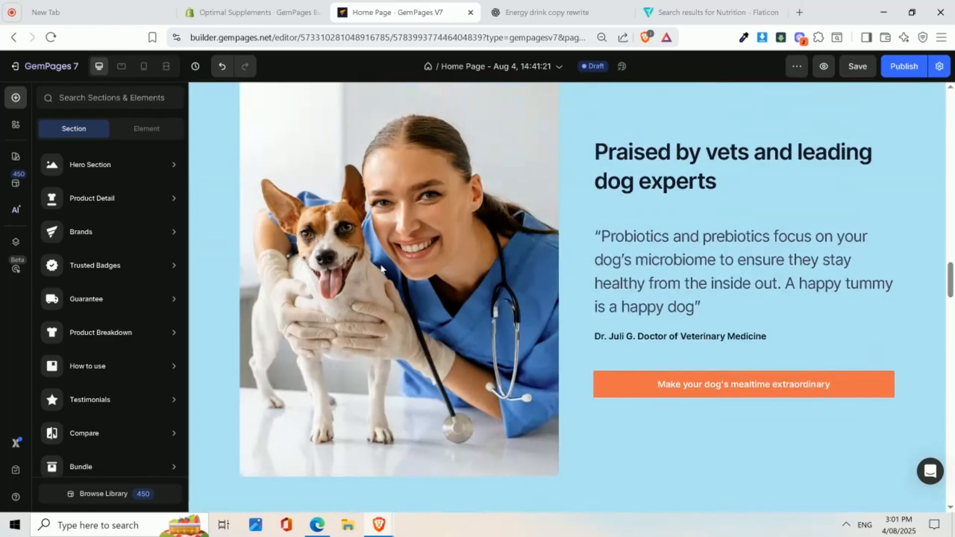
pyautogui.click(415, 263)
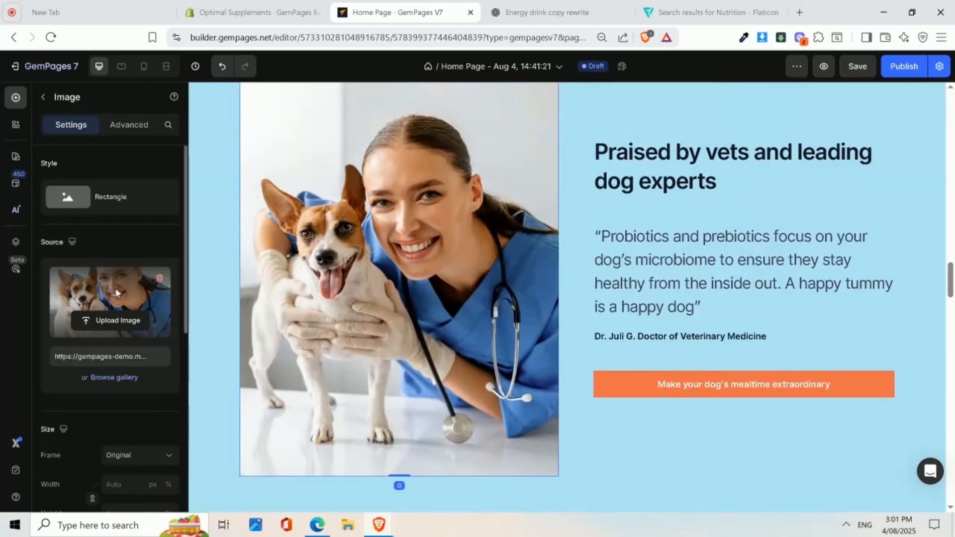
pyautogui.click(116, 317)
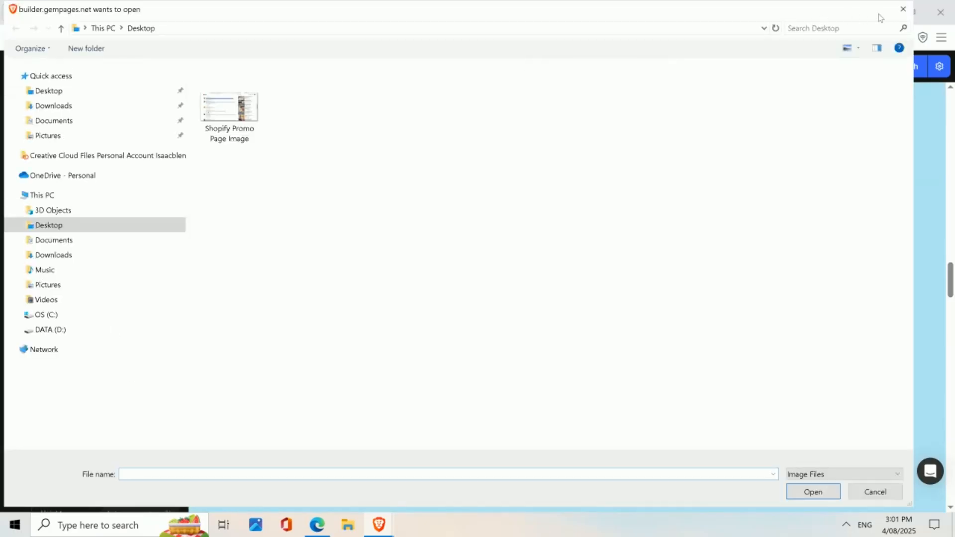
pyautogui.click(903, 9)
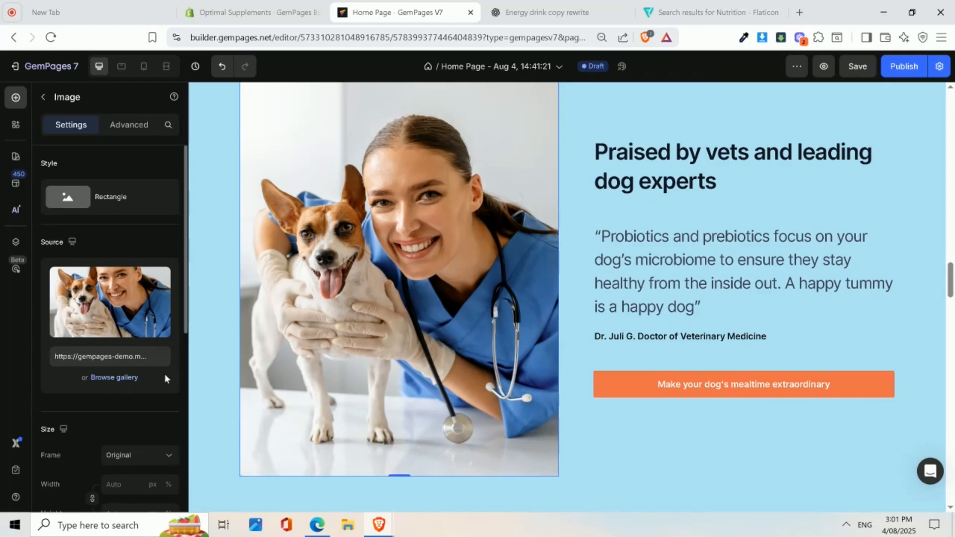
pyautogui.click(114, 377)
pyautogui.click(436, 276)
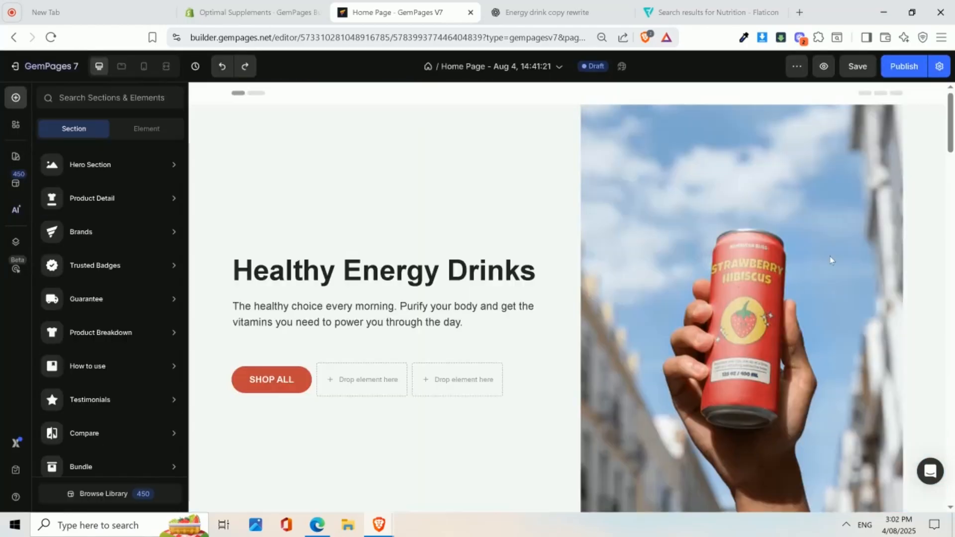
# - Review the page from the Healthy Energy Drinks hero down to the drink benefits section
pyautogui.scroll(-8, 904, 214)
pyautogui.scroll(-5, 903, 213)
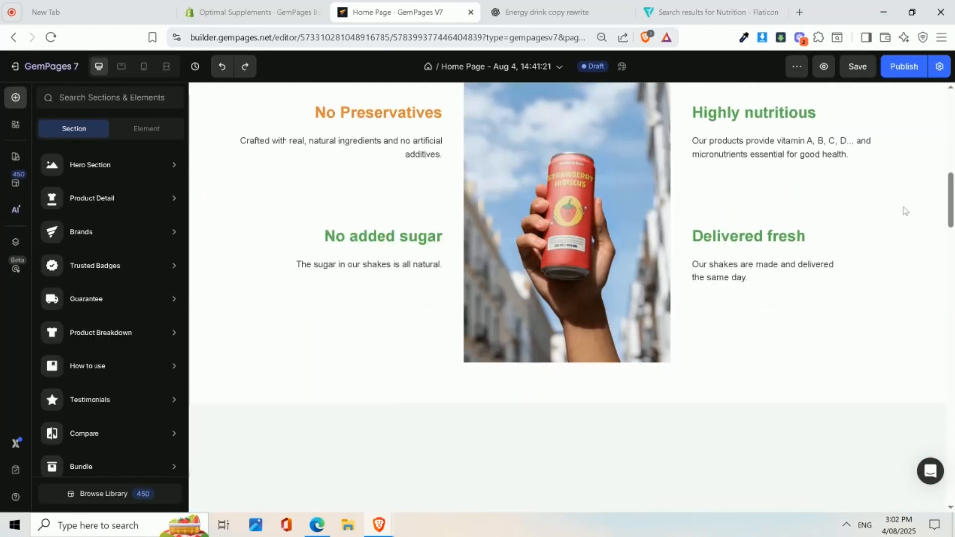
pyautogui.scroll(12, 904, 211)
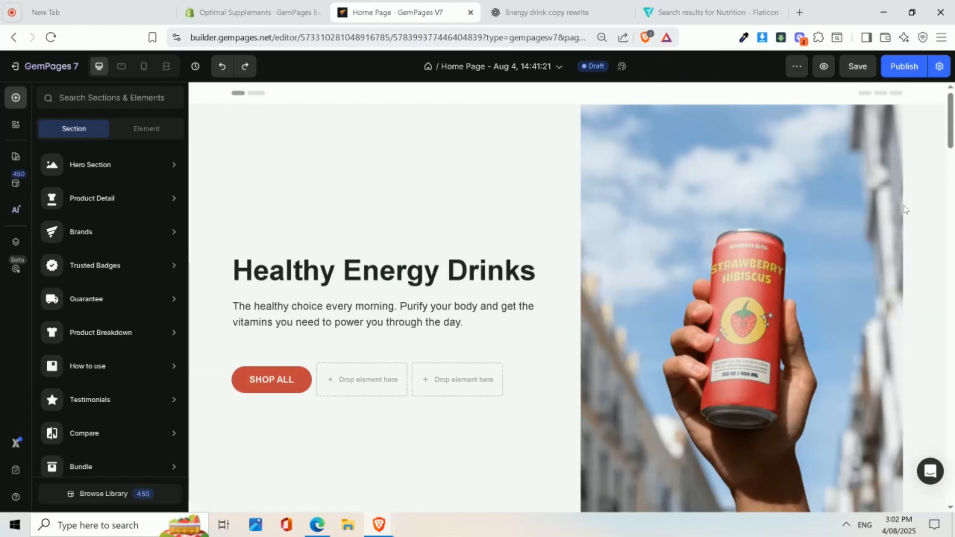